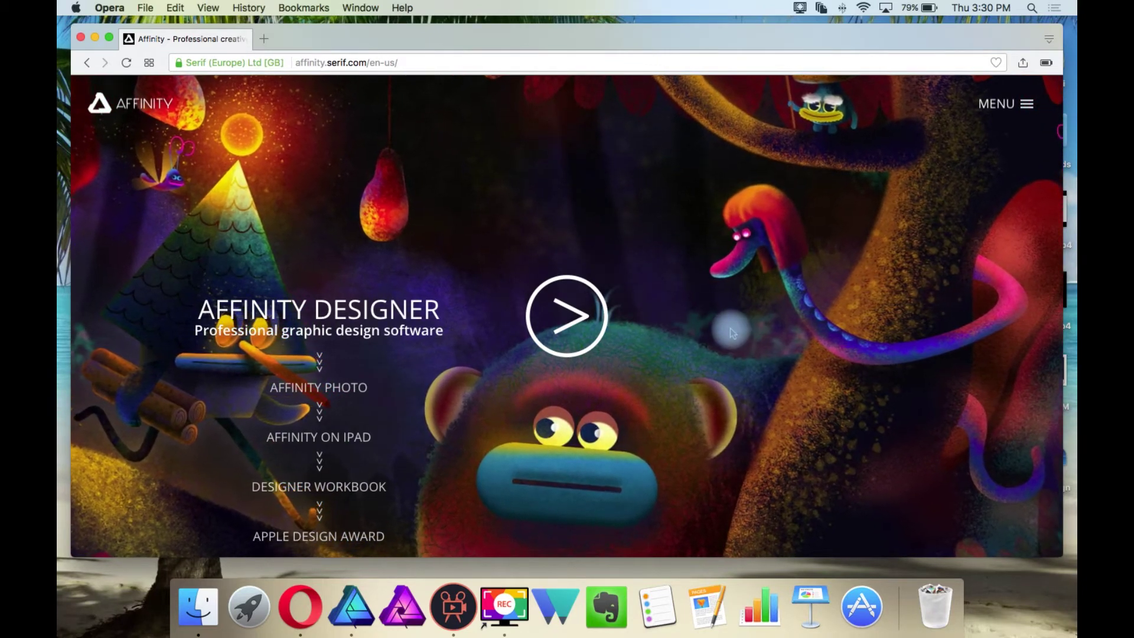
# Float the Layers panel out of the studio, then dock it back with the other panels.
pyautogui.scroll(-3, 732, 332)
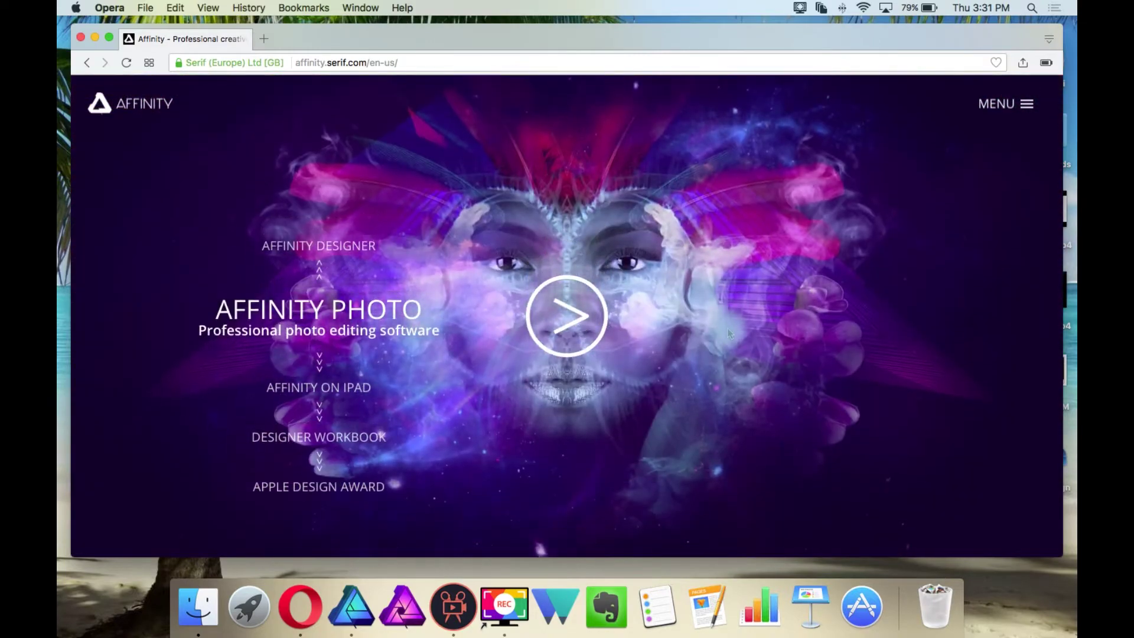
pyautogui.scroll(-3, 727, 327)
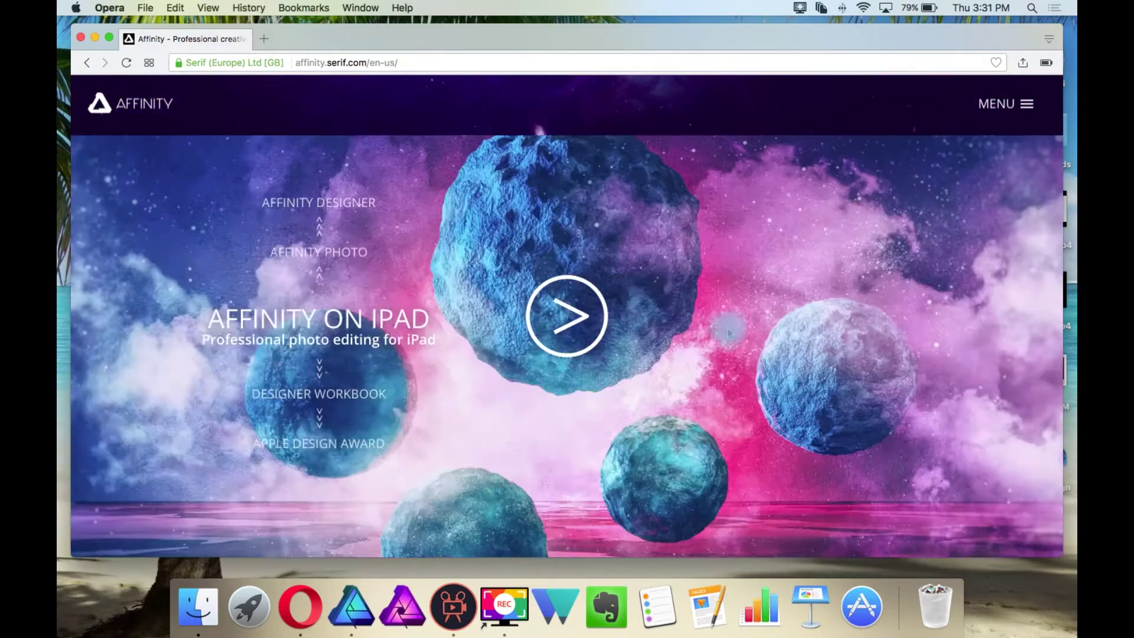
pyautogui.scroll(-3, 715, 332)
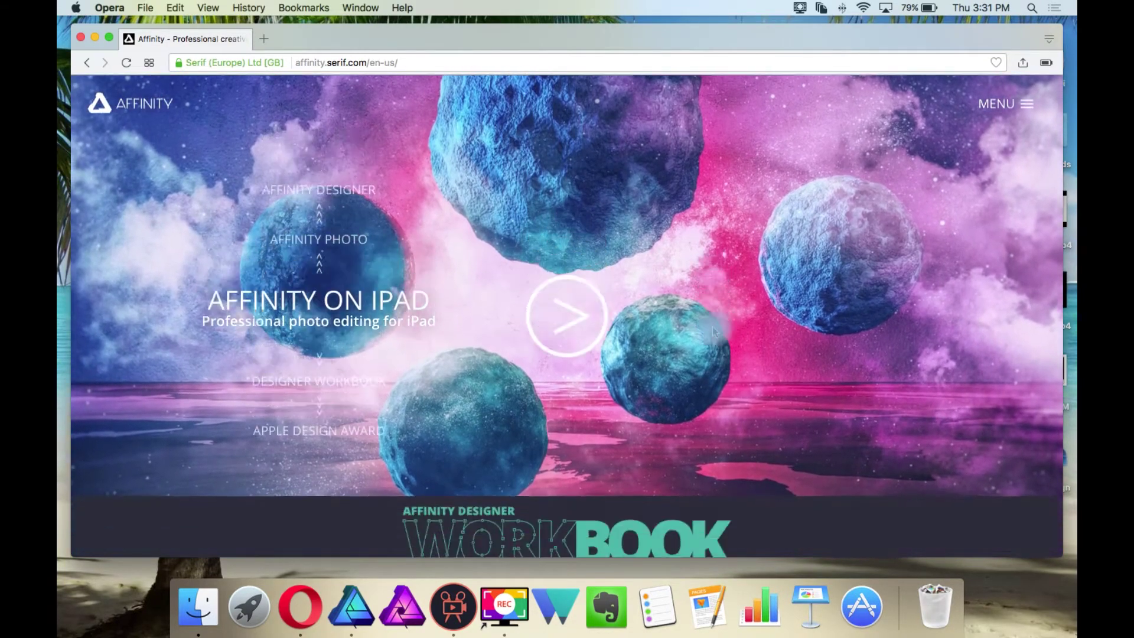
pyautogui.scroll(-3, 704, 332)
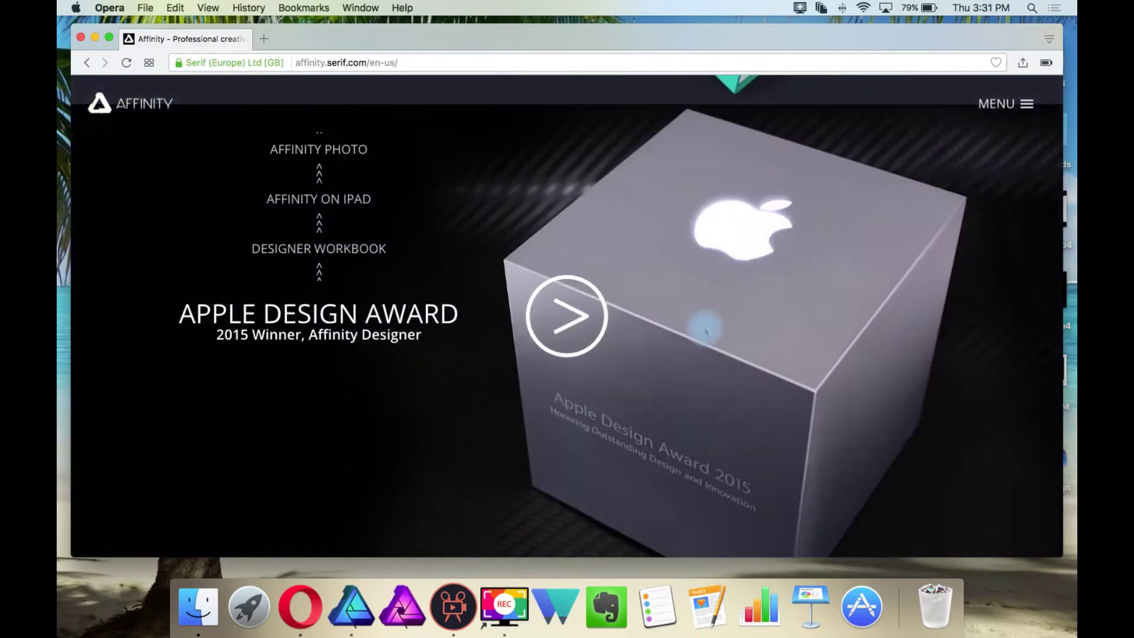
pyautogui.scroll(3, 703, 331)
pyautogui.scroll(3, 702, 331)
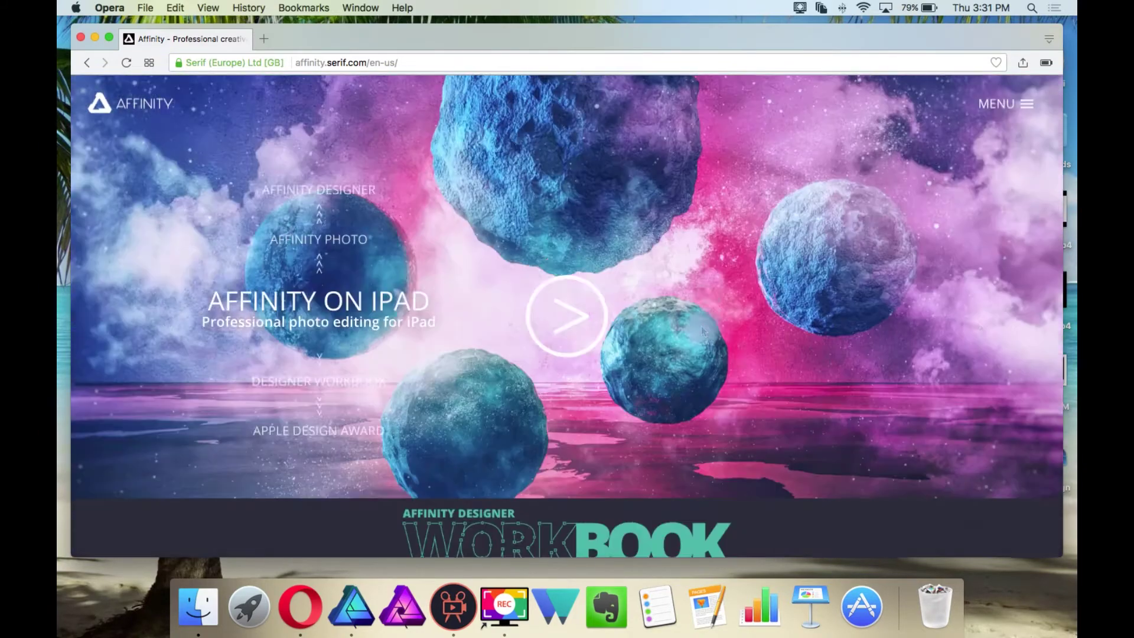
pyautogui.scroll(3, 702, 330)
pyautogui.scroll(3, 701, 326)
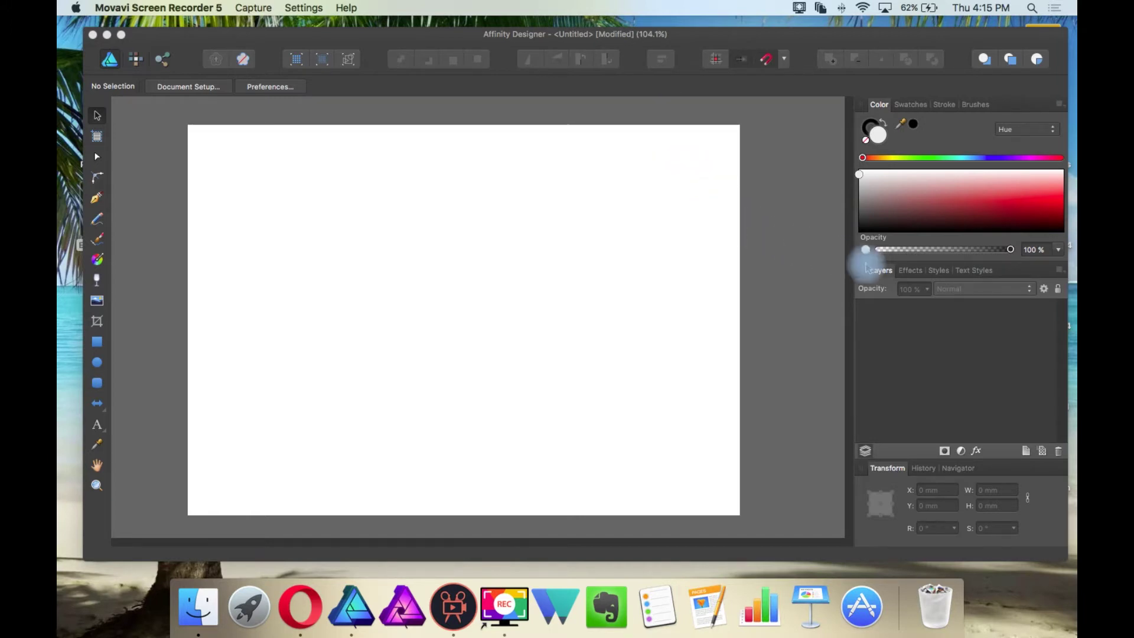
pyautogui.click(886, 276)
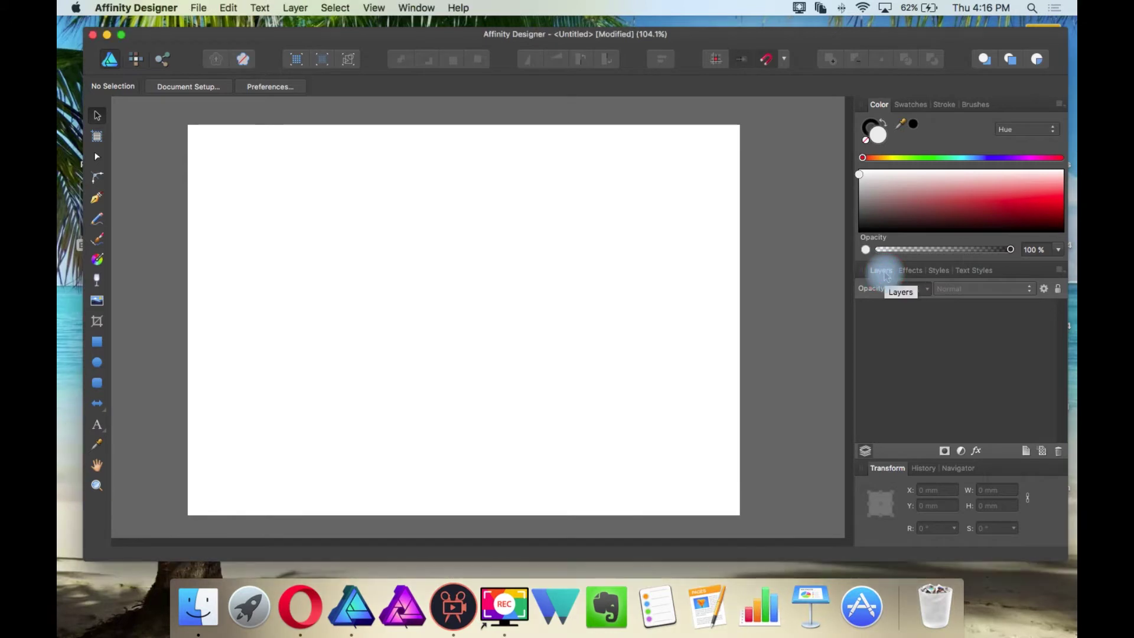
pyautogui.moveTo(886, 276); pyautogui.dragTo(144, 167)
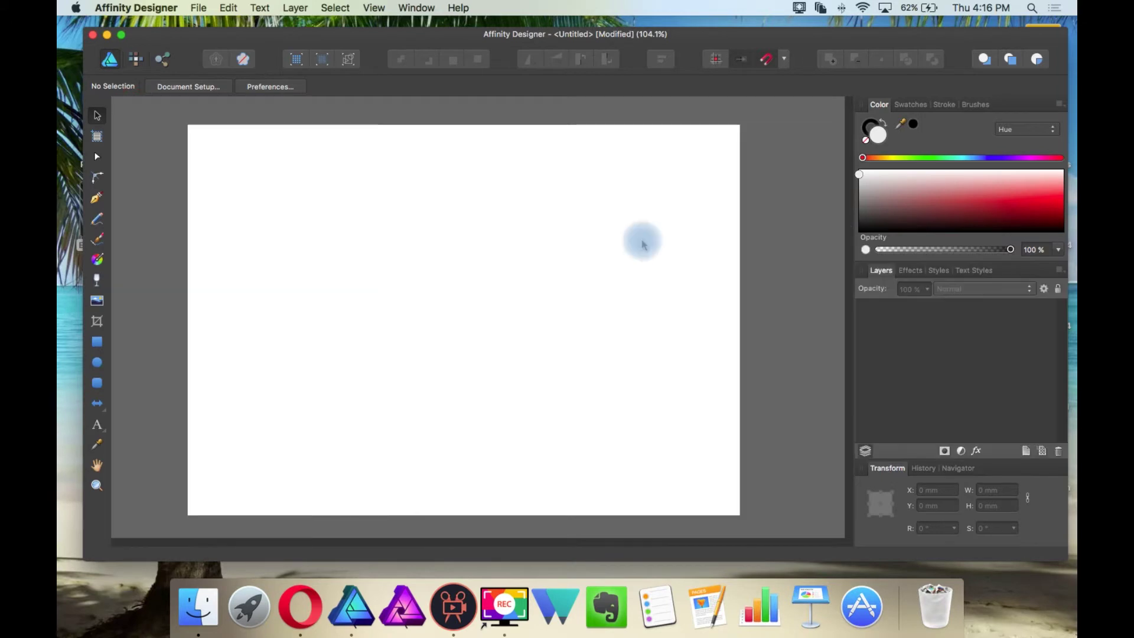
pyautogui.moveTo(114, 101); pyautogui.dragTo(882, 270)
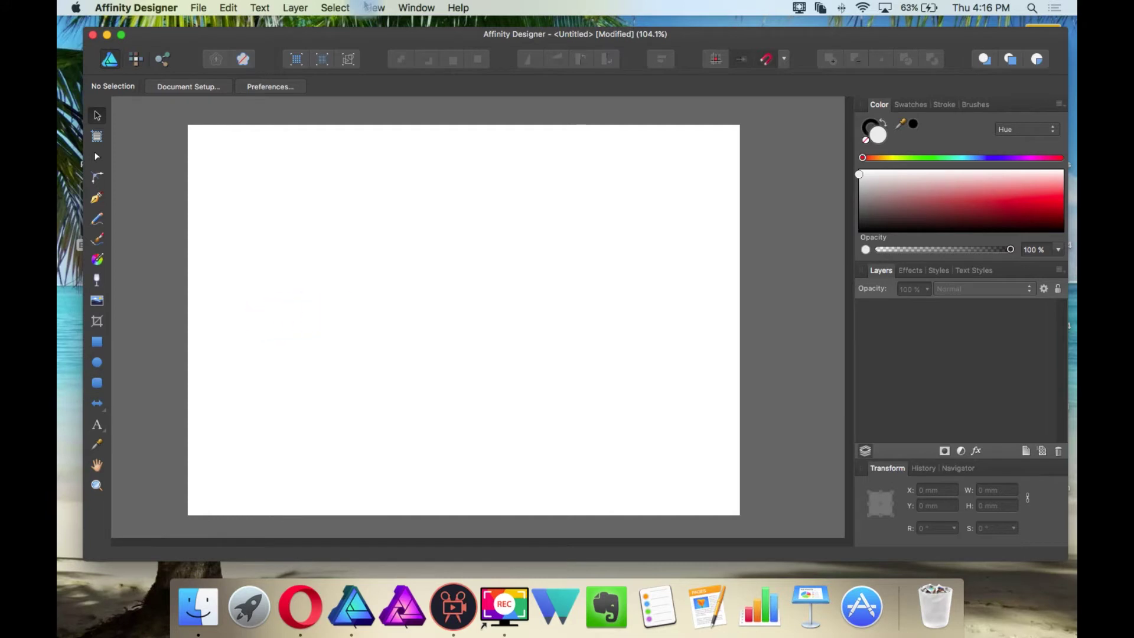
# Set Number of Columns to 2 in View > Customize Tools and close the dialog.
pyautogui.click(374, 7)
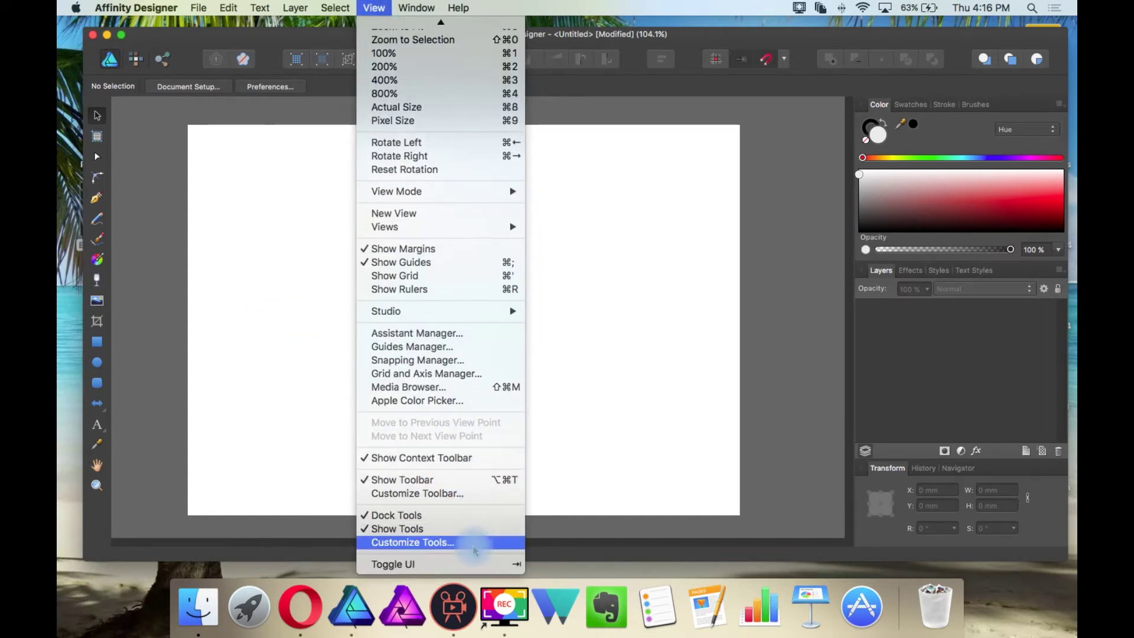
pyautogui.click(473, 542)
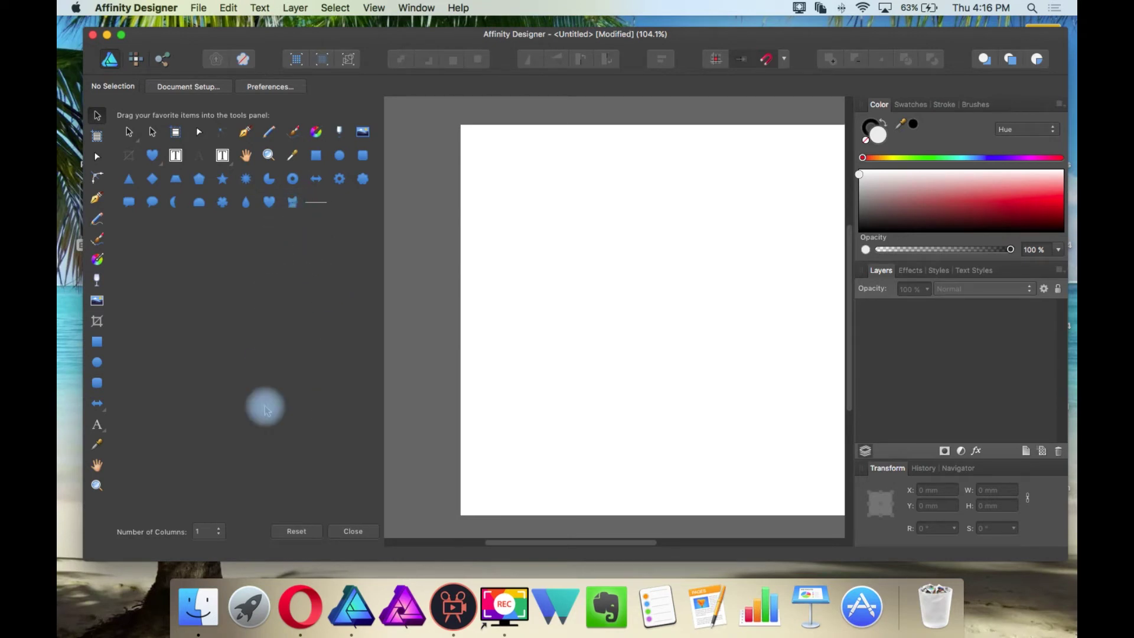
pyautogui.click(218, 532)
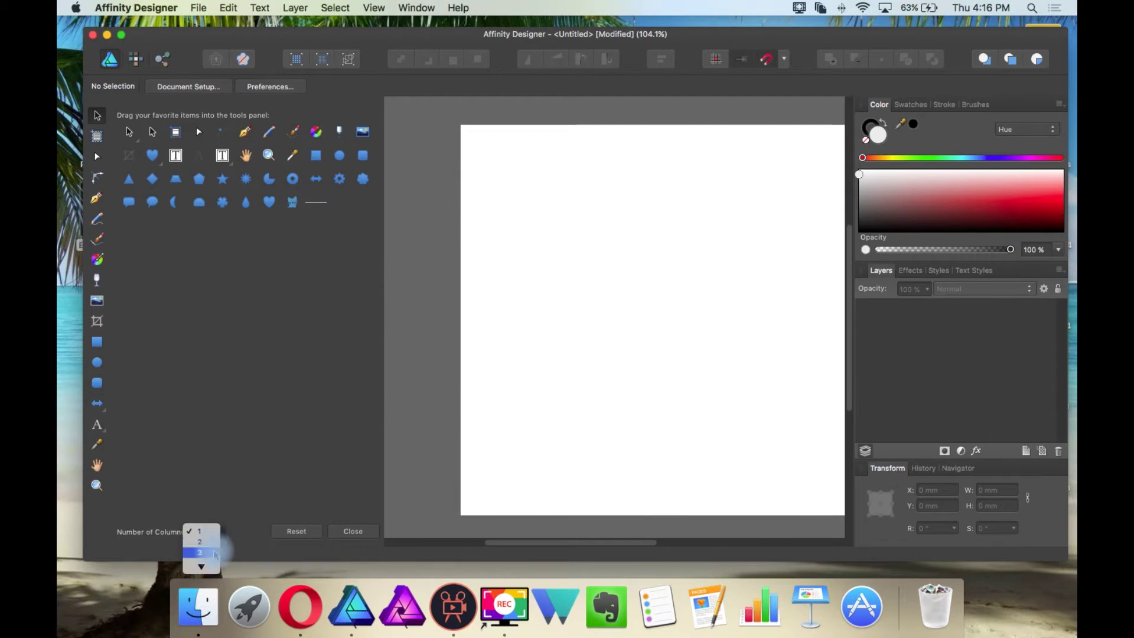
pyautogui.click(214, 544)
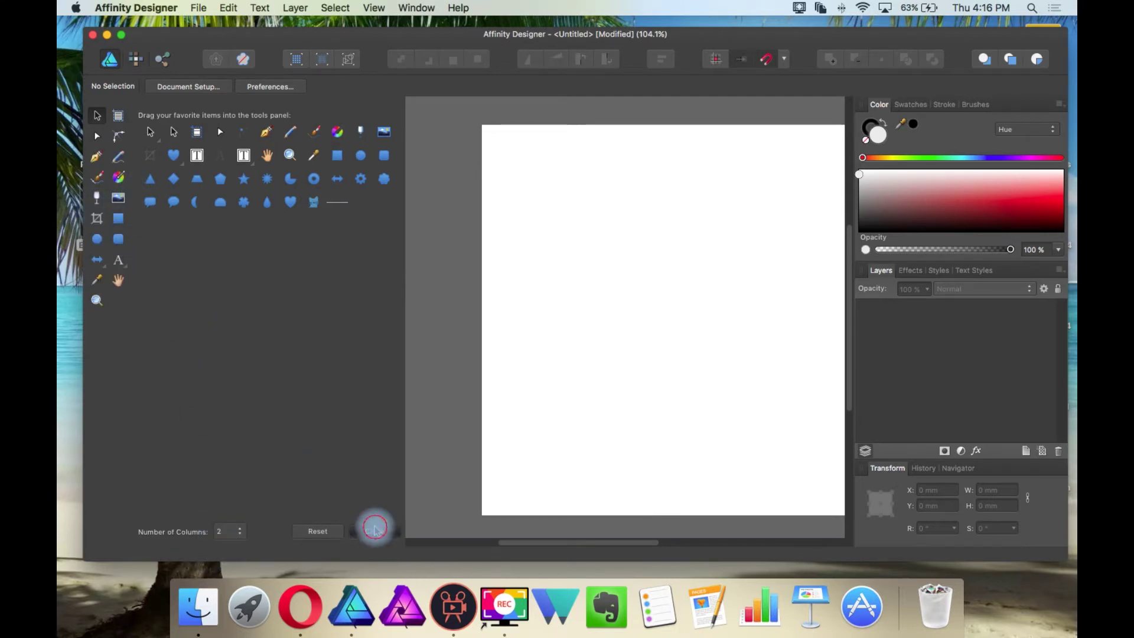
pyautogui.click(374, 531)
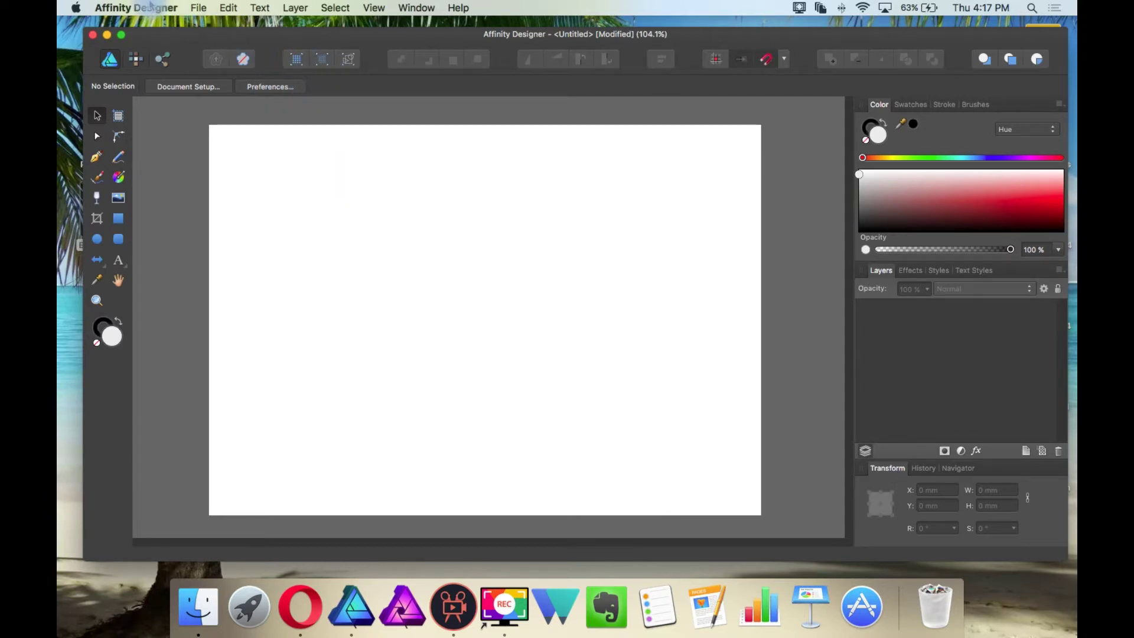
# Look through the application menu and the Edit menu without choosing any command.
pyautogui.click(151, 8)
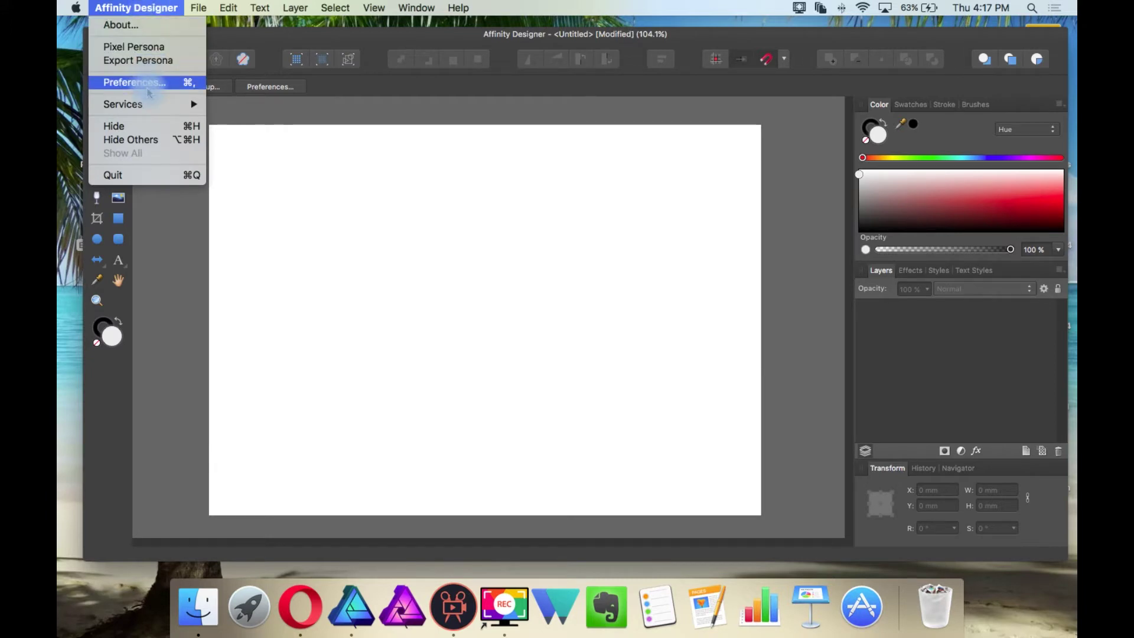
pyautogui.click(381, 164)
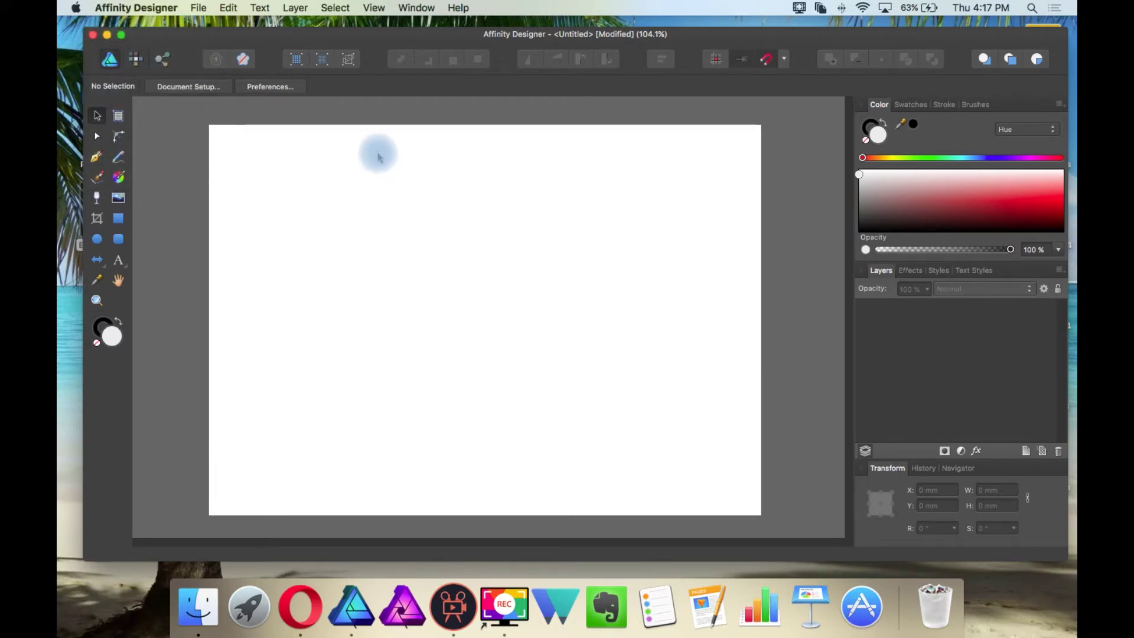
pyautogui.click(228, 8)
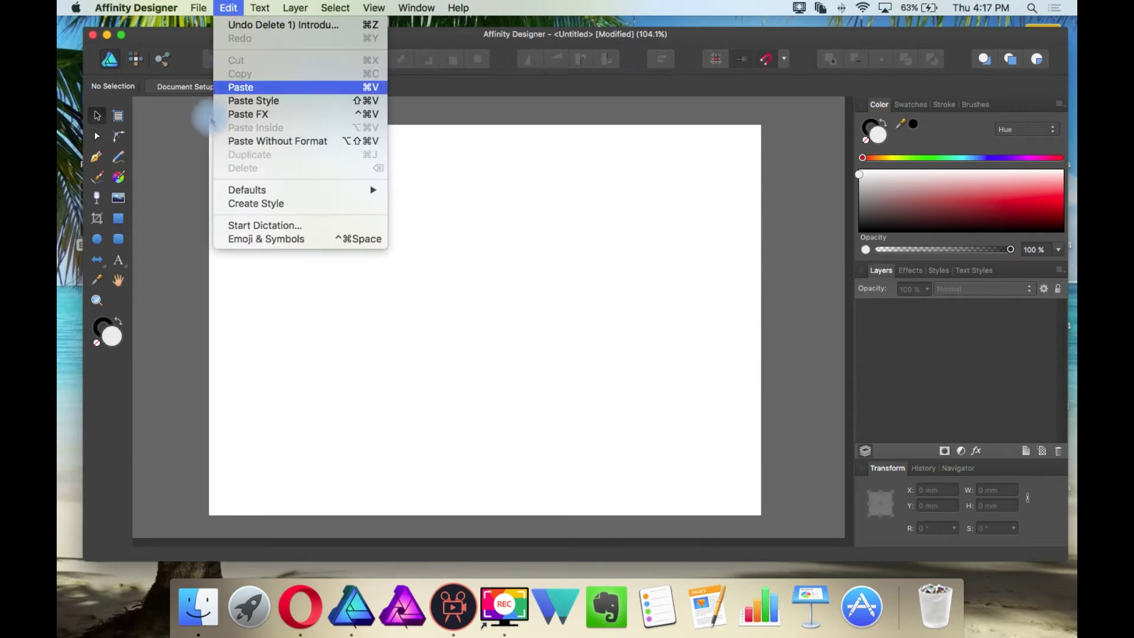
pyautogui.click(184, 155)
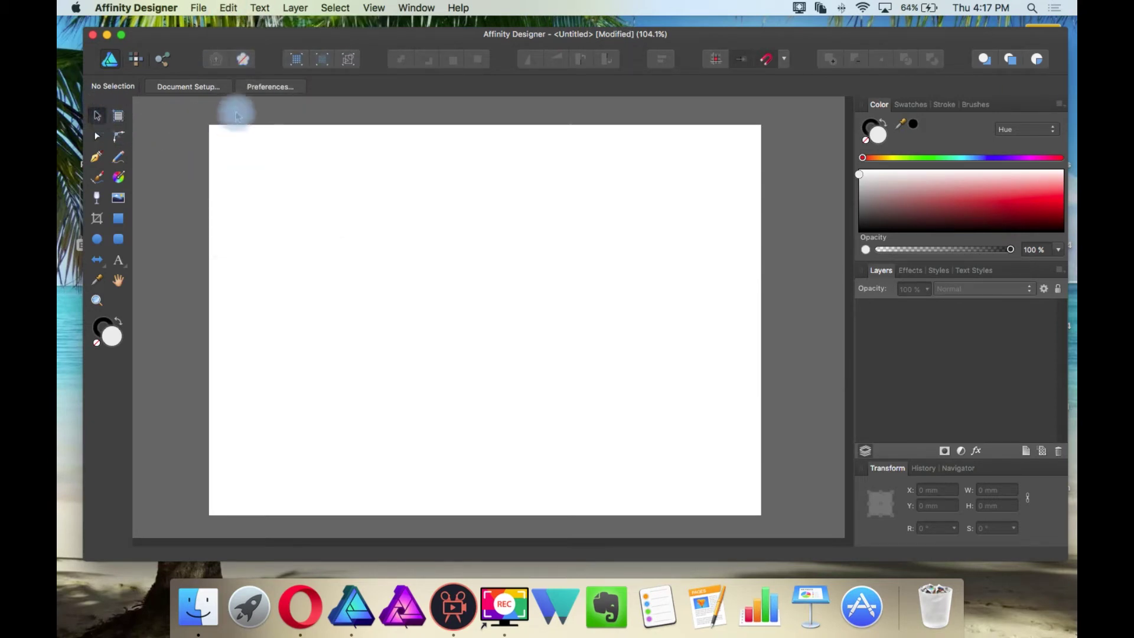
# Set UI Style to Light under Preferences > User Interface, then close Preferences.
pyautogui.click(273, 89)
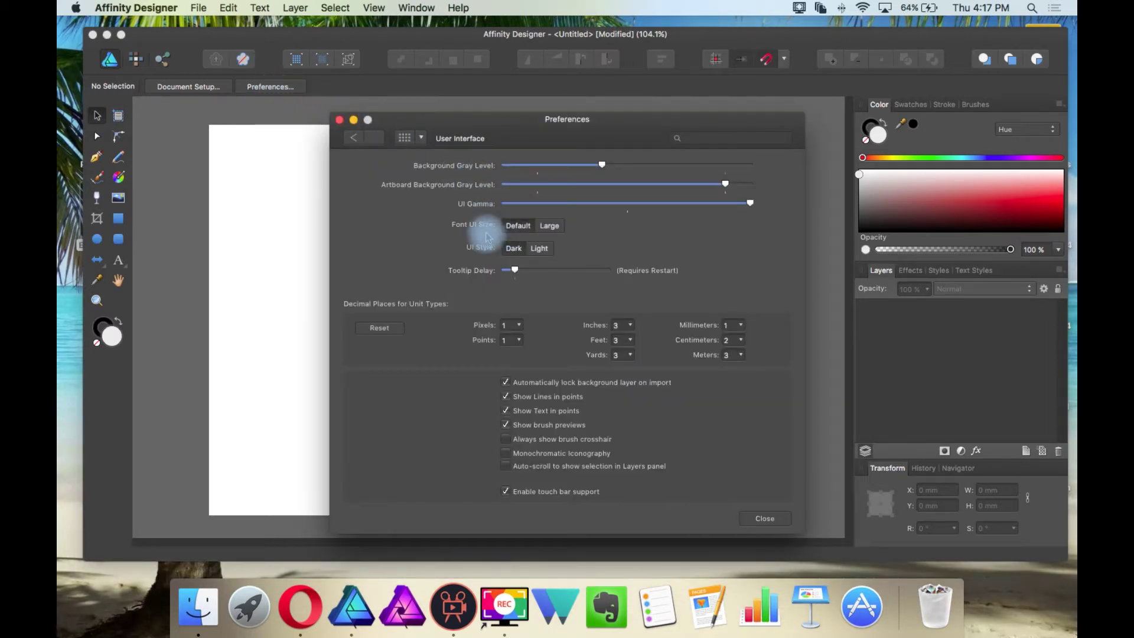
pyautogui.click(407, 137)
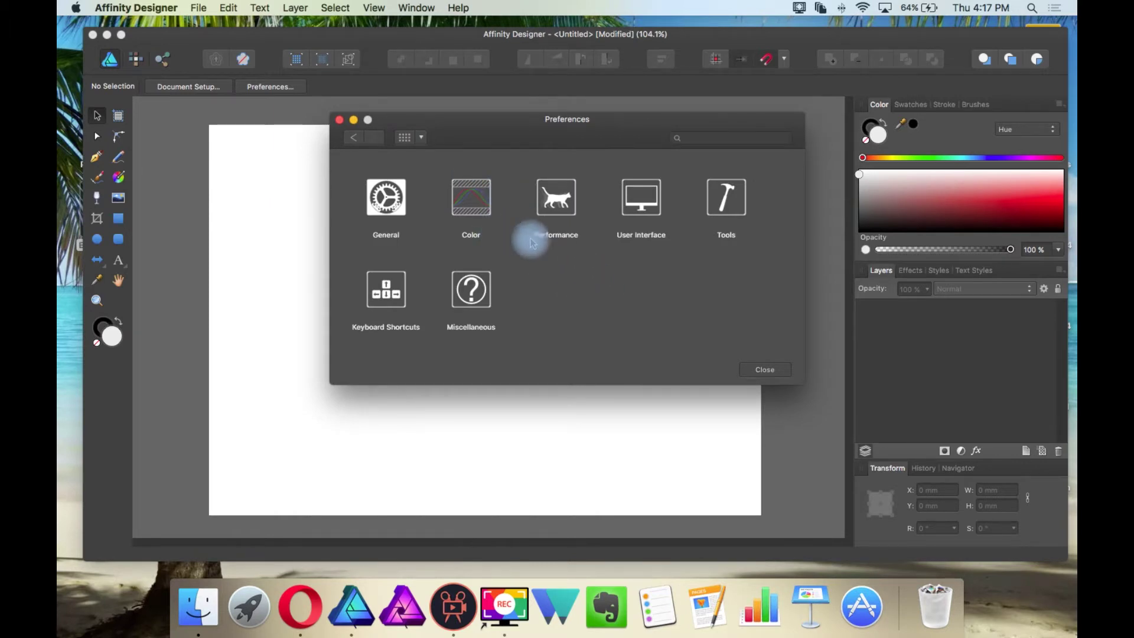
pyautogui.click(642, 205)
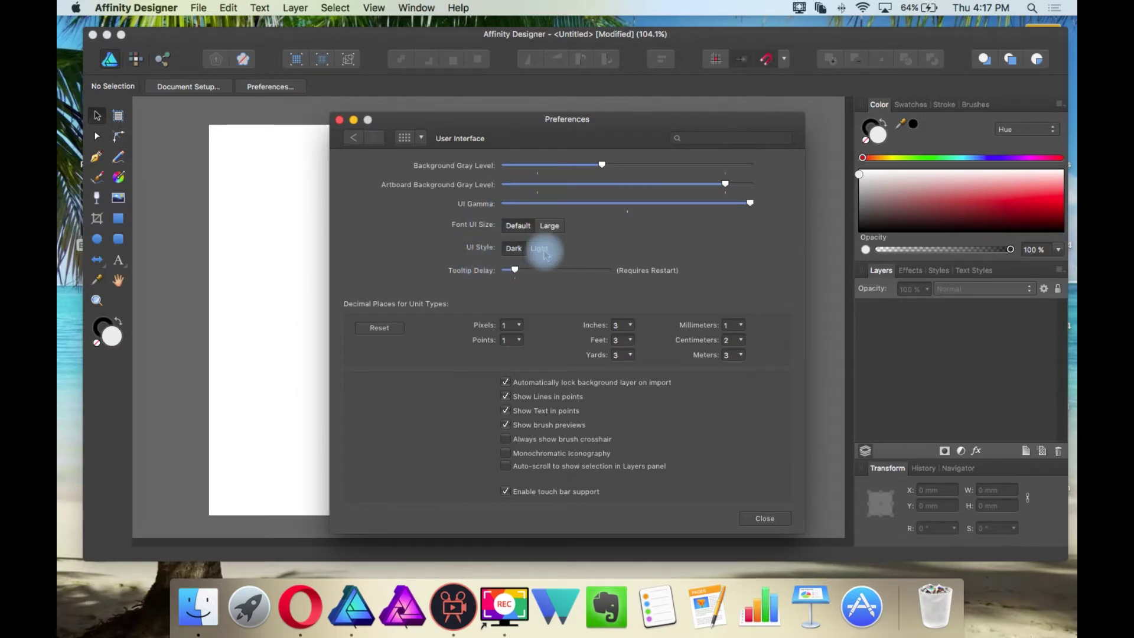
pyautogui.click(539, 249)
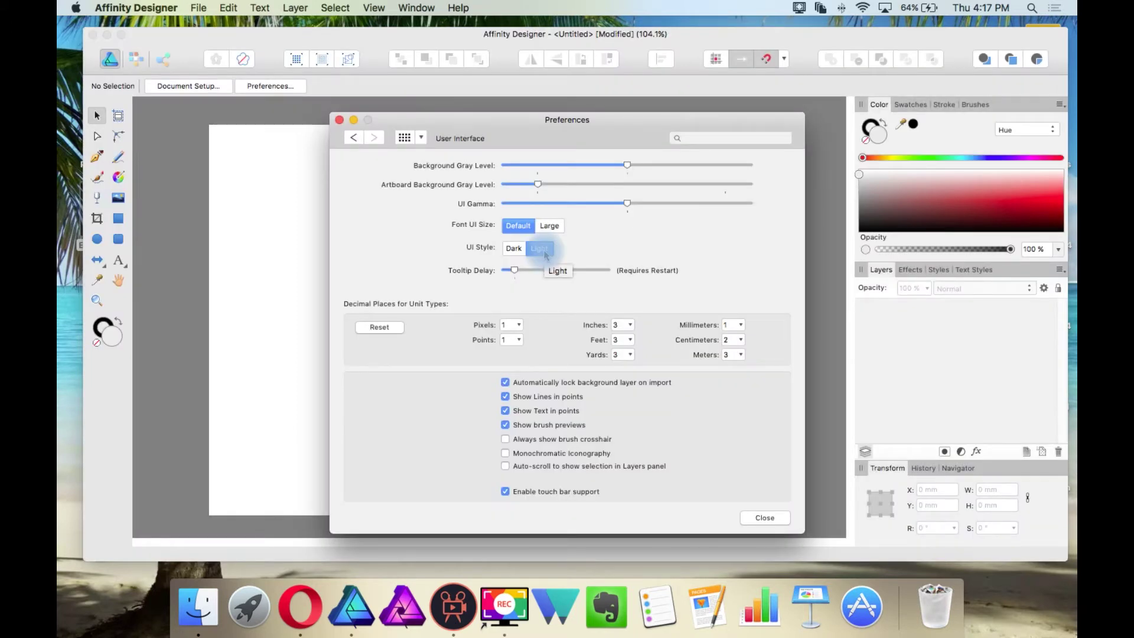
pyautogui.click(404, 137)
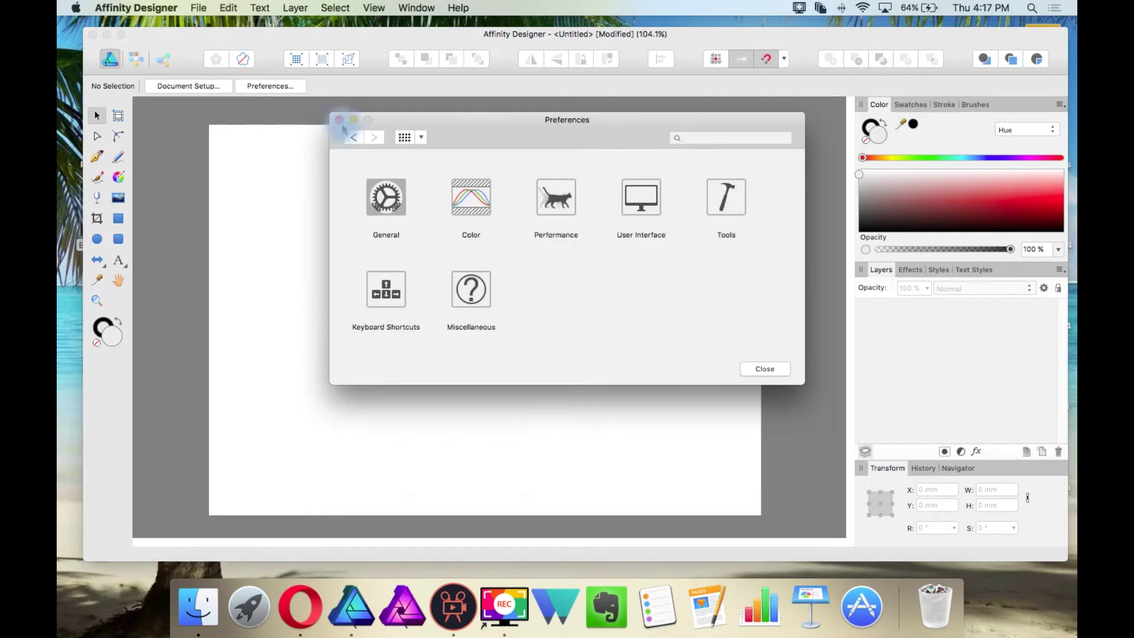
pyautogui.moveTo(341, 116); pyautogui.dragTo(343, 122)
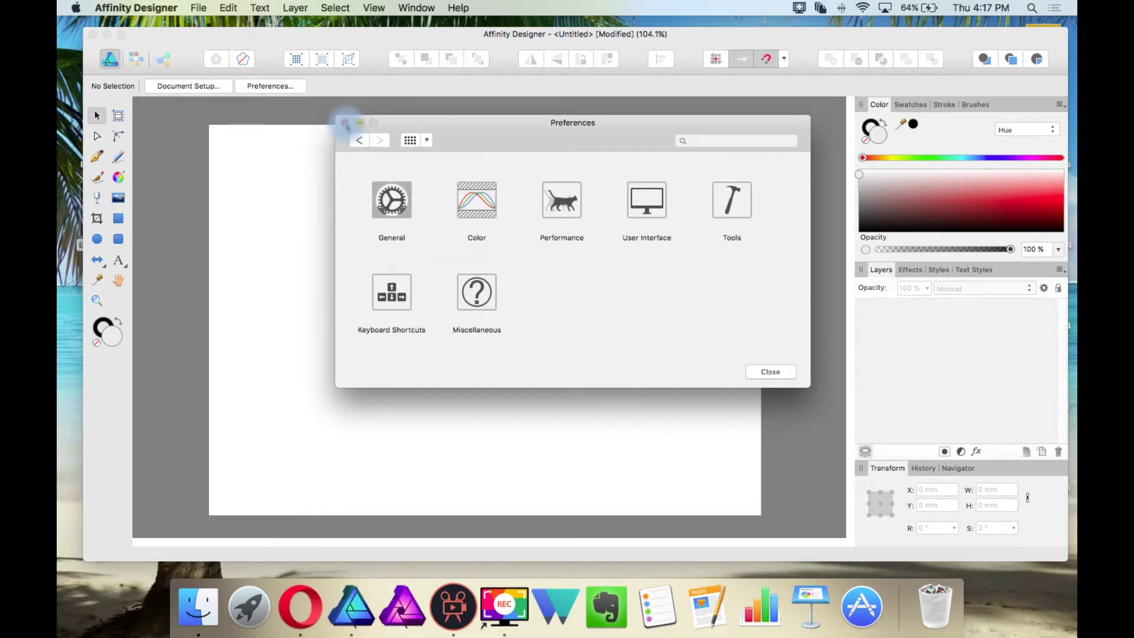
pyautogui.click(345, 123)
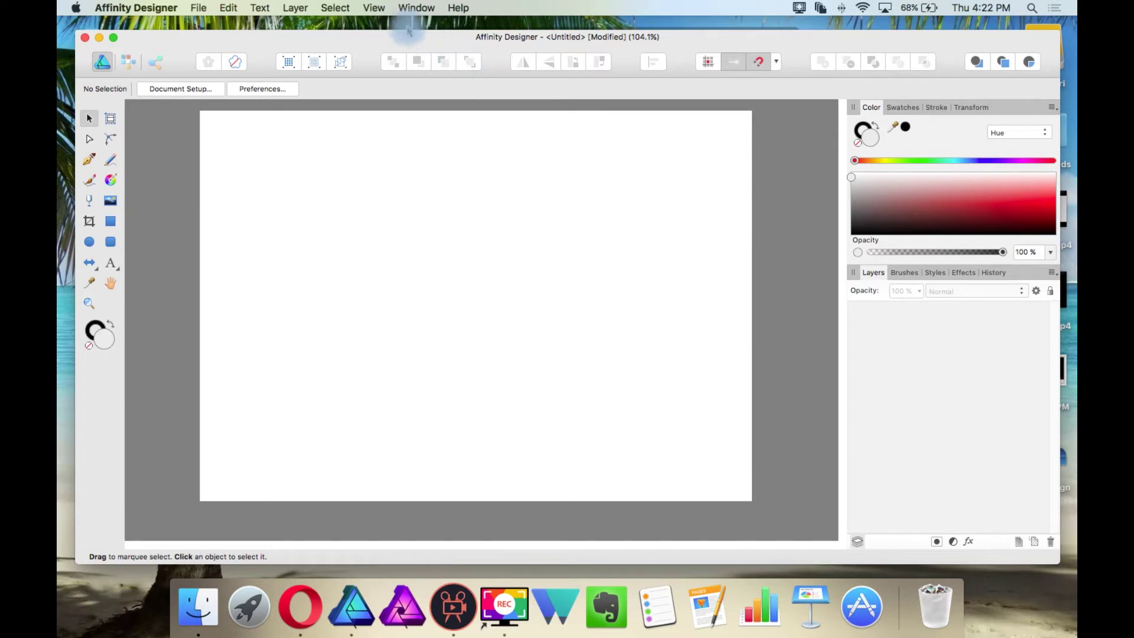
pyautogui.click(373, 7)
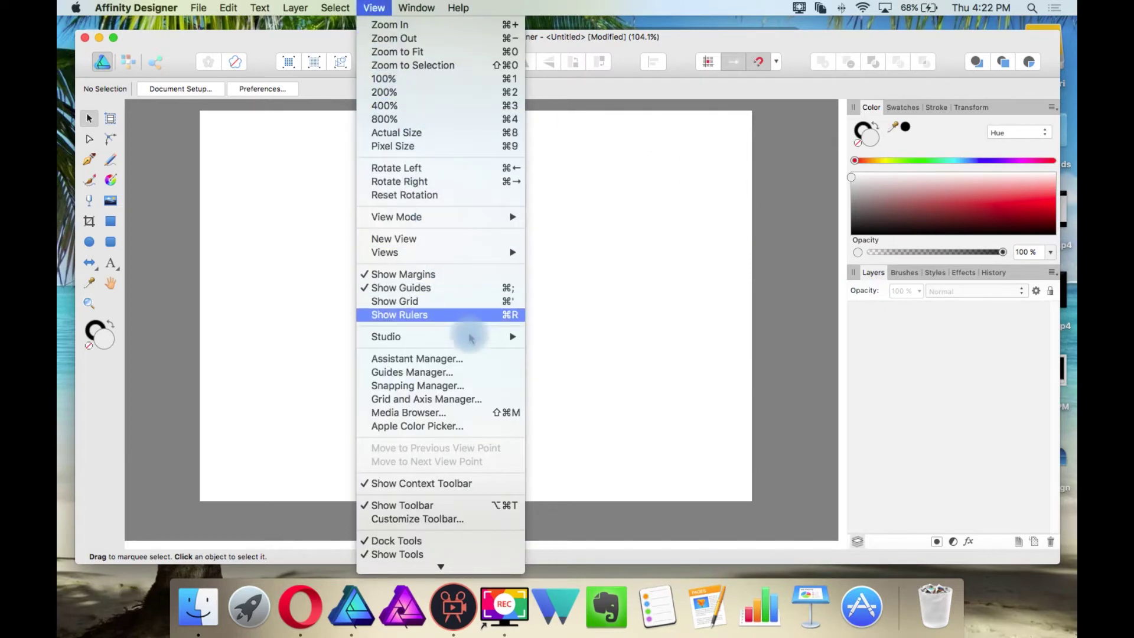
pyautogui.moveTo(479, 338)
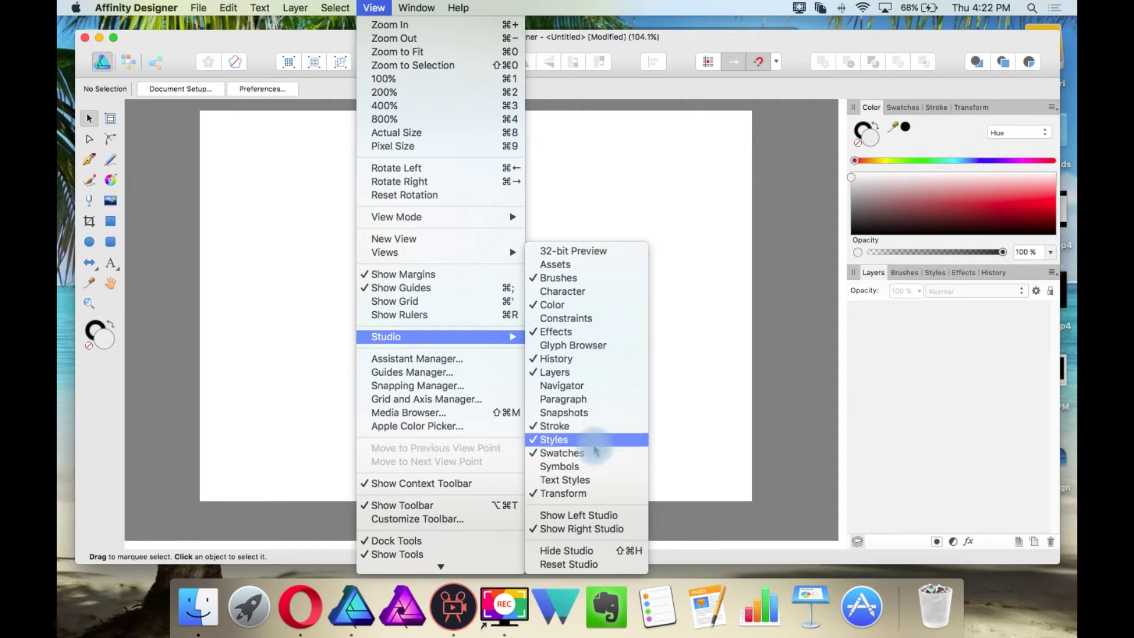
pyautogui.click(677, 46)
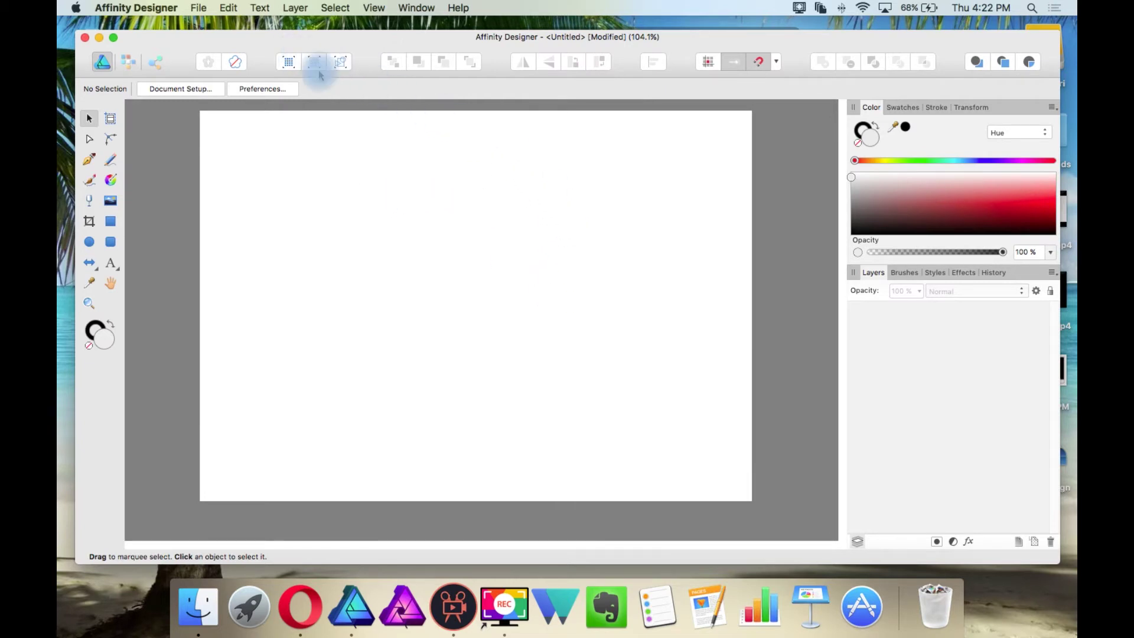
pyautogui.click(228, 7)
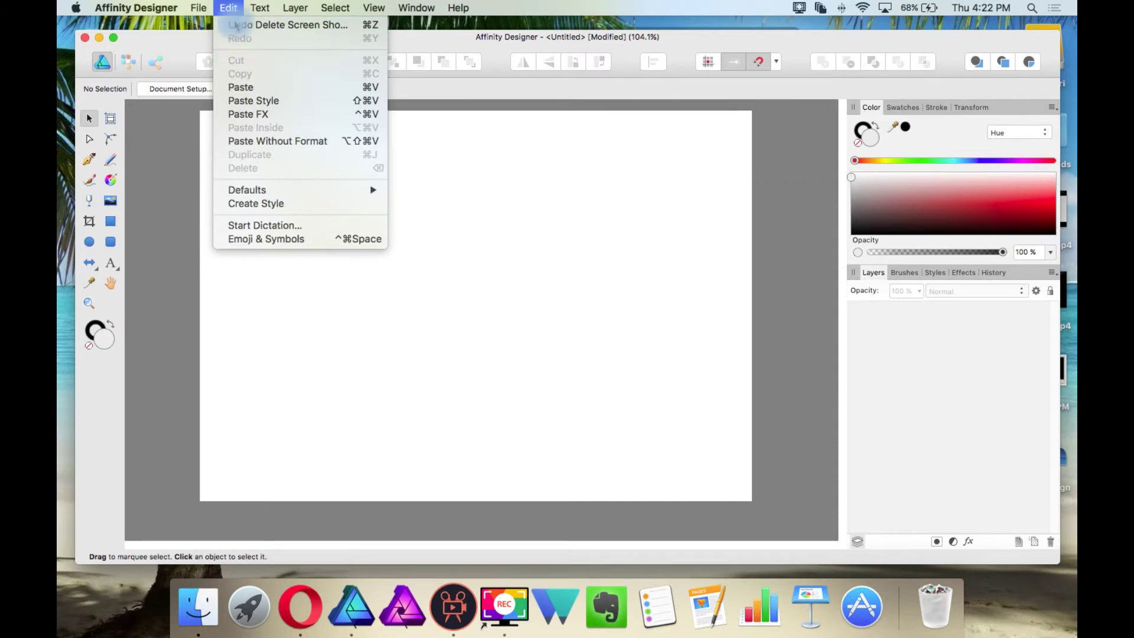
pyautogui.click(524, 41)
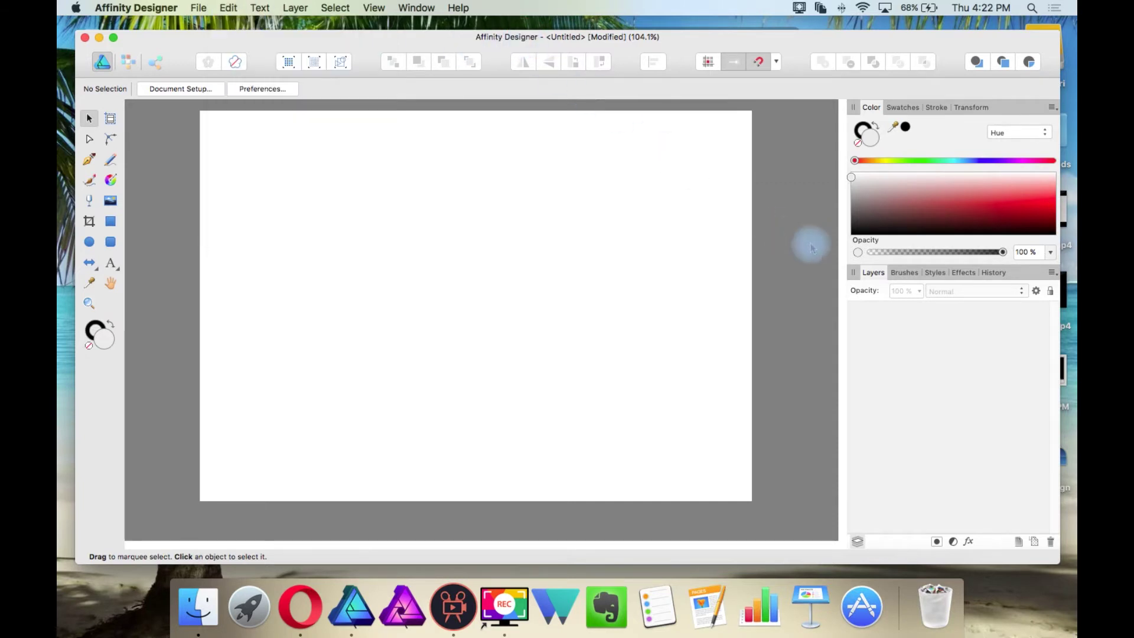
pyautogui.click(1000, 276)
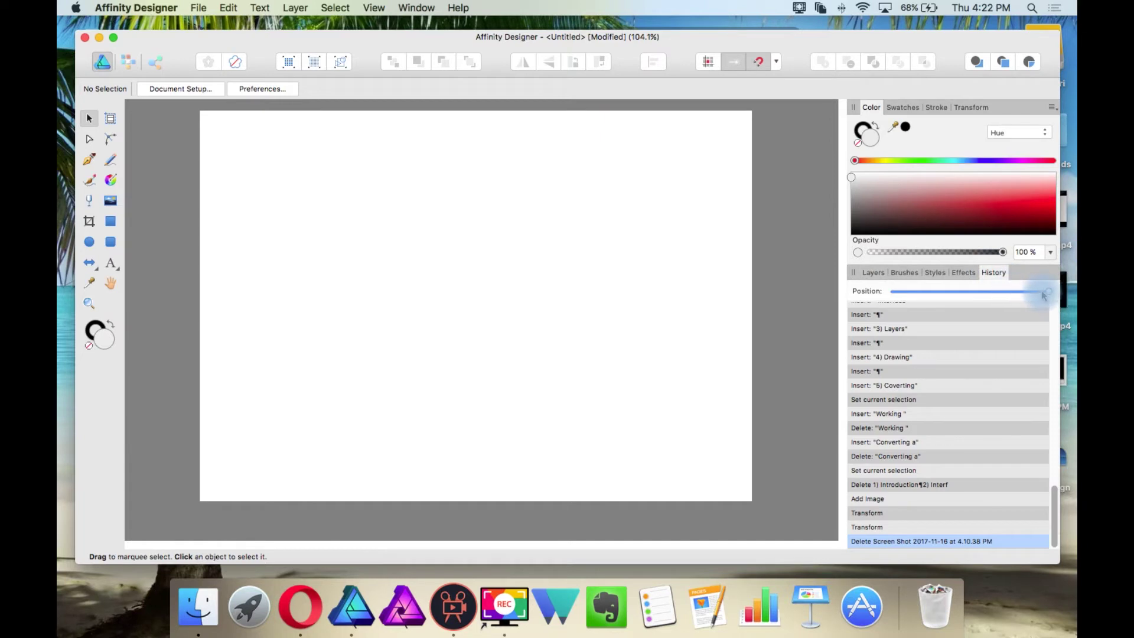
pyautogui.click(873, 275)
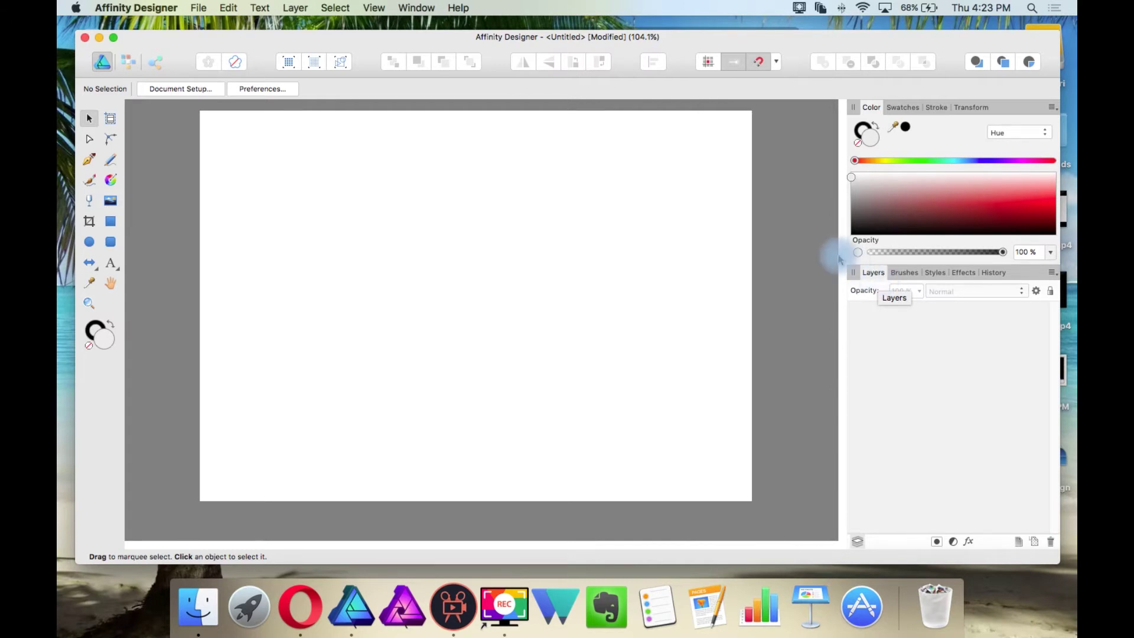
pyautogui.click(266, 89)
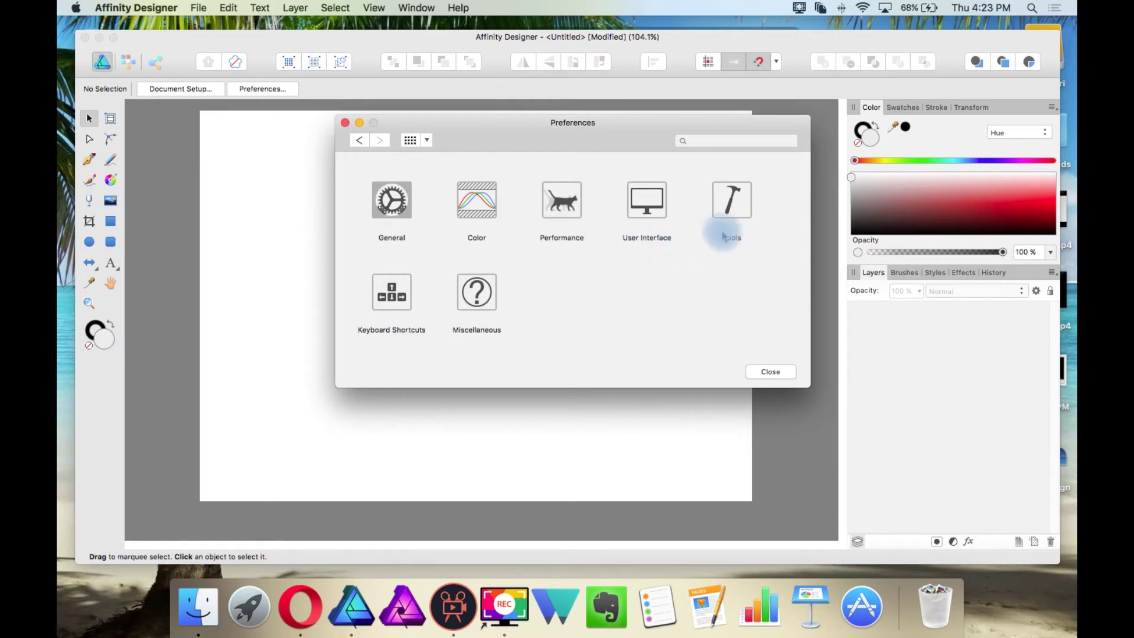
pyautogui.click(384, 290)
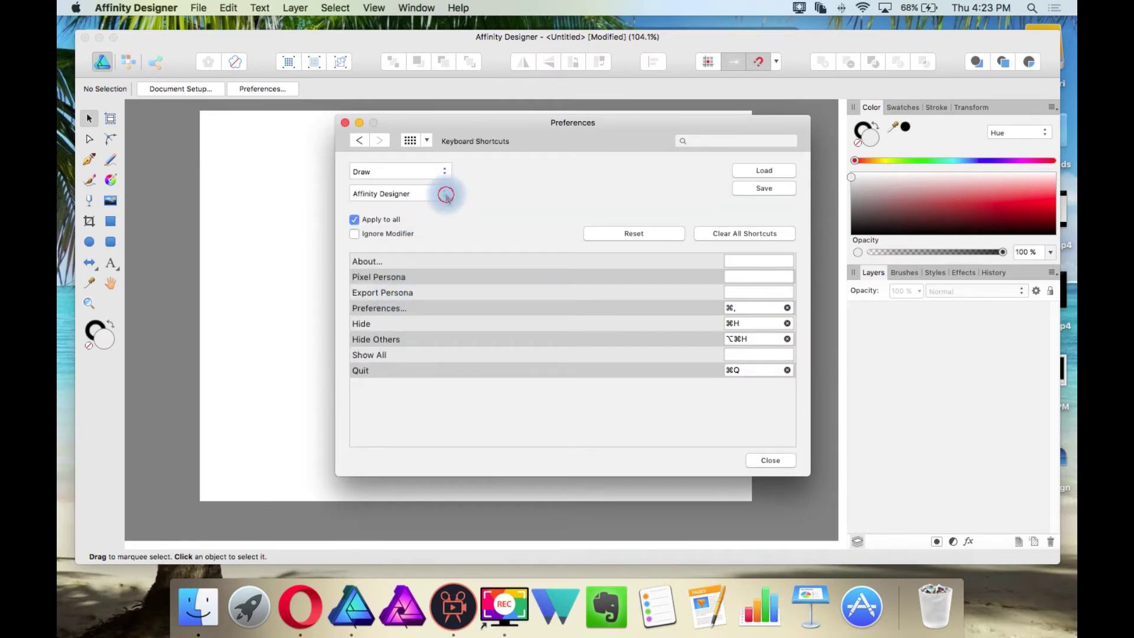
pyautogui.click(449, 195)
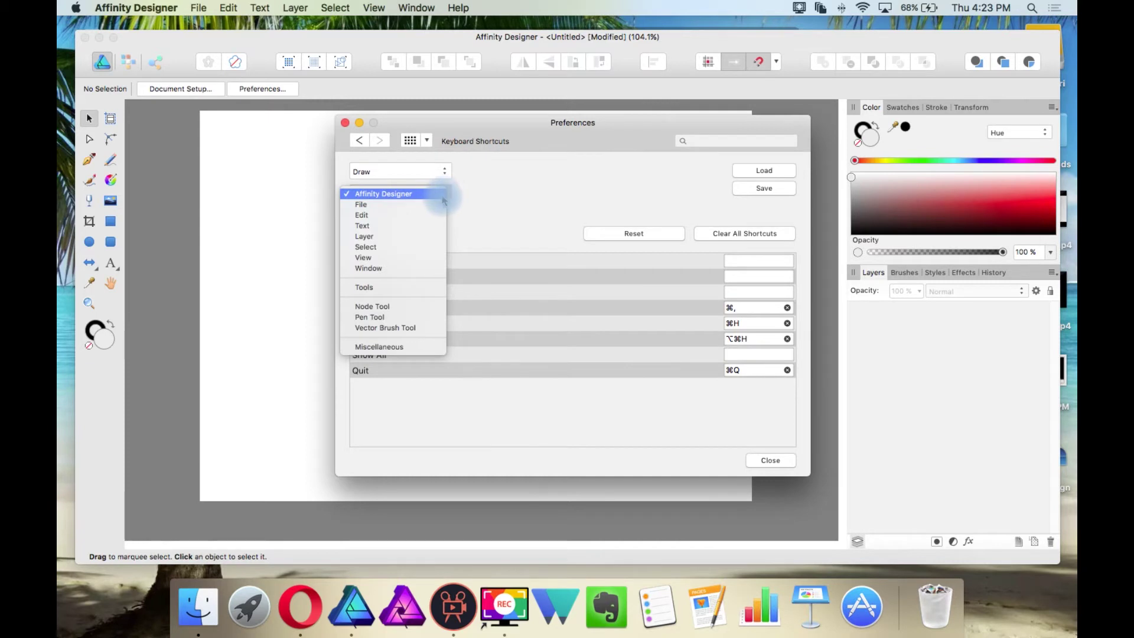
pyautogui.click(420, 216)
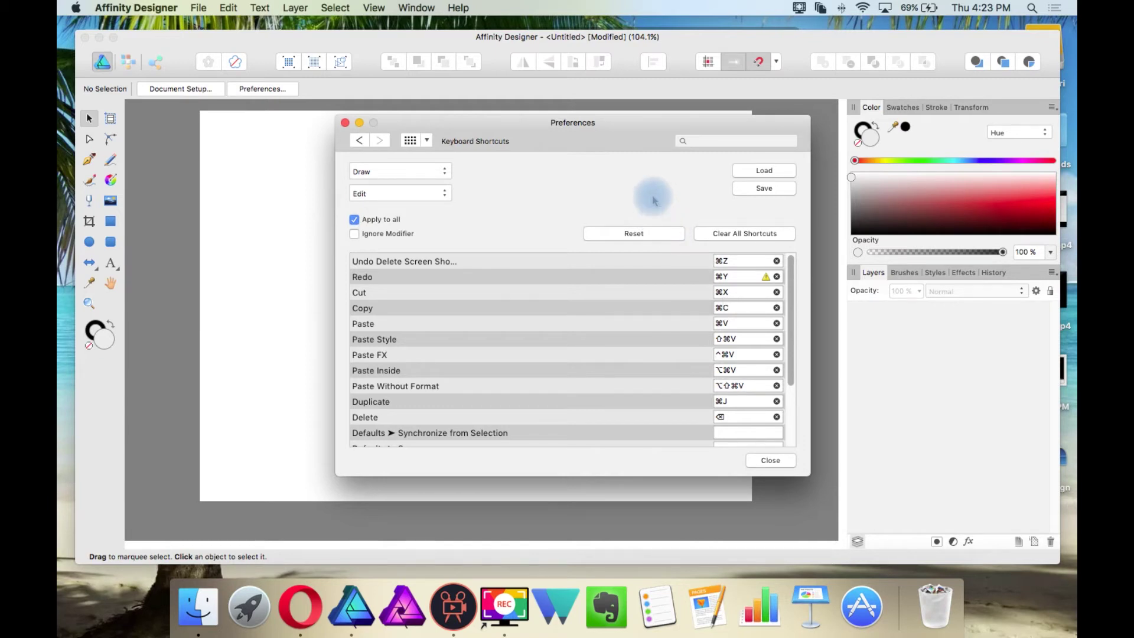
pyautogui.click(346, 122)
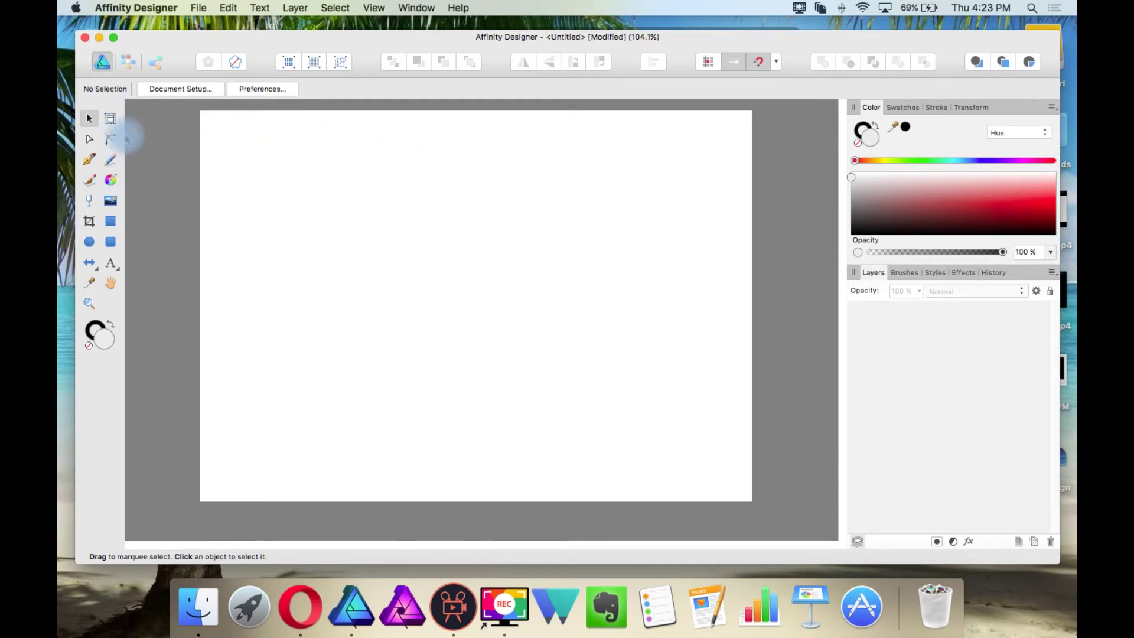
# Return to the Move tool and select only the light grey circle.
pyautogui.click(110, 159)
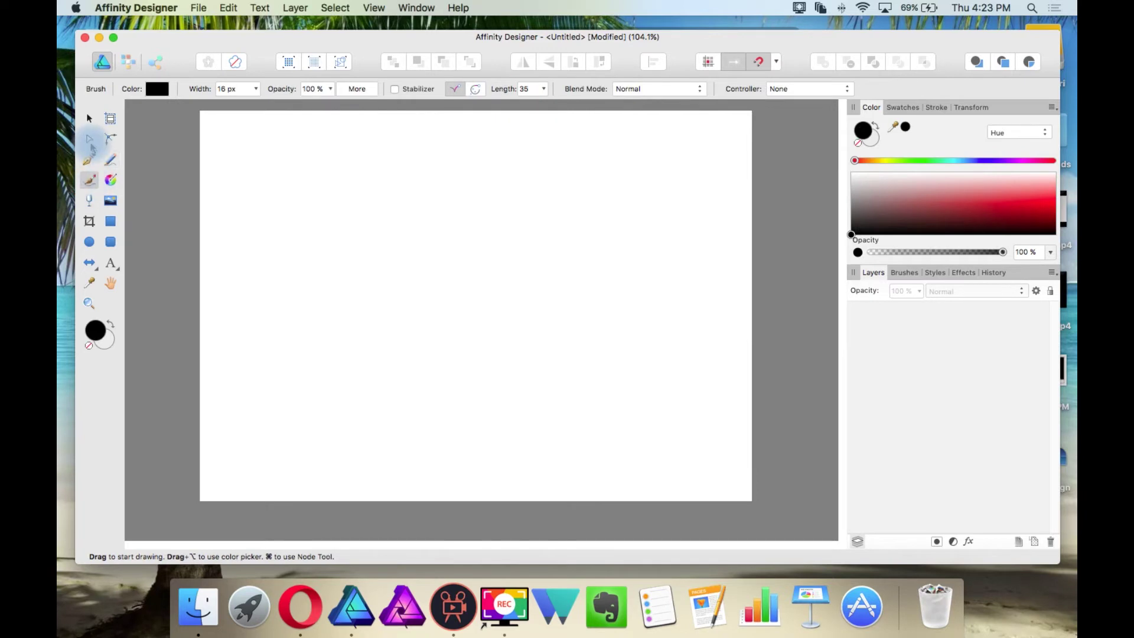
pyautogui.click(90, 118)
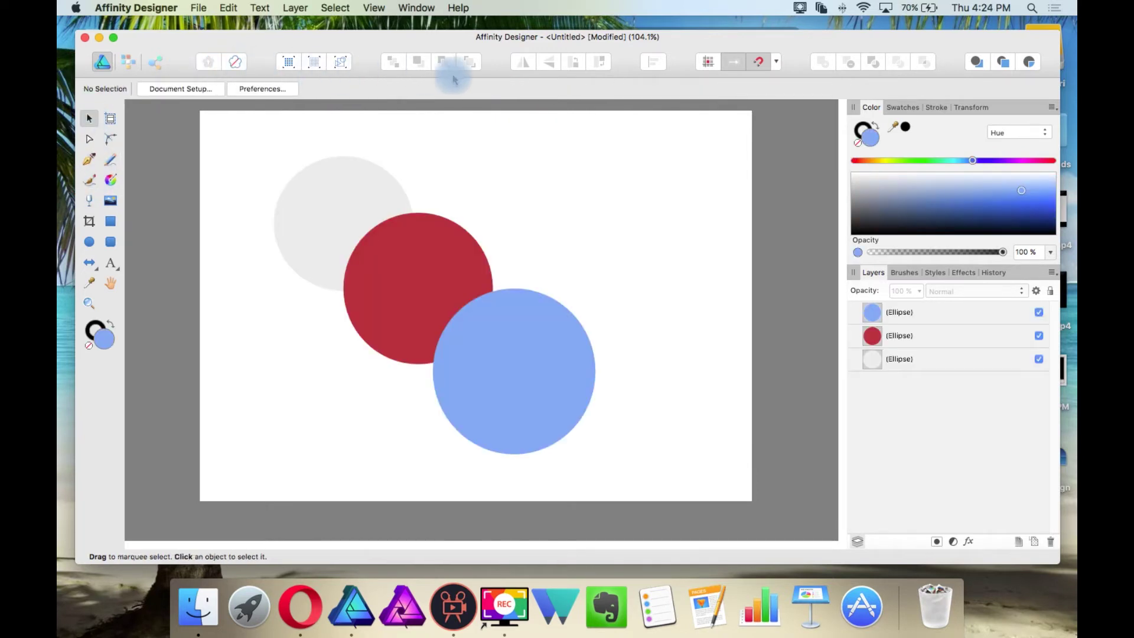
pyautogui.moveTo(227, 121); pyautogui.dragTo(660, 481)
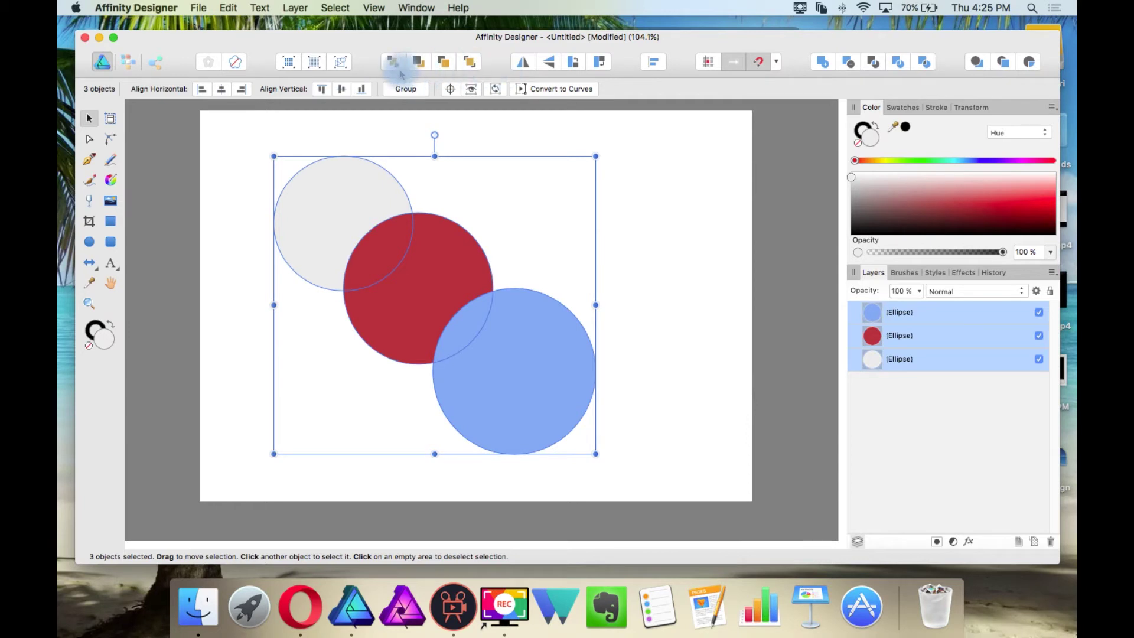
pyautogui.click(282, 125)
pyautogui.click(340, 190)
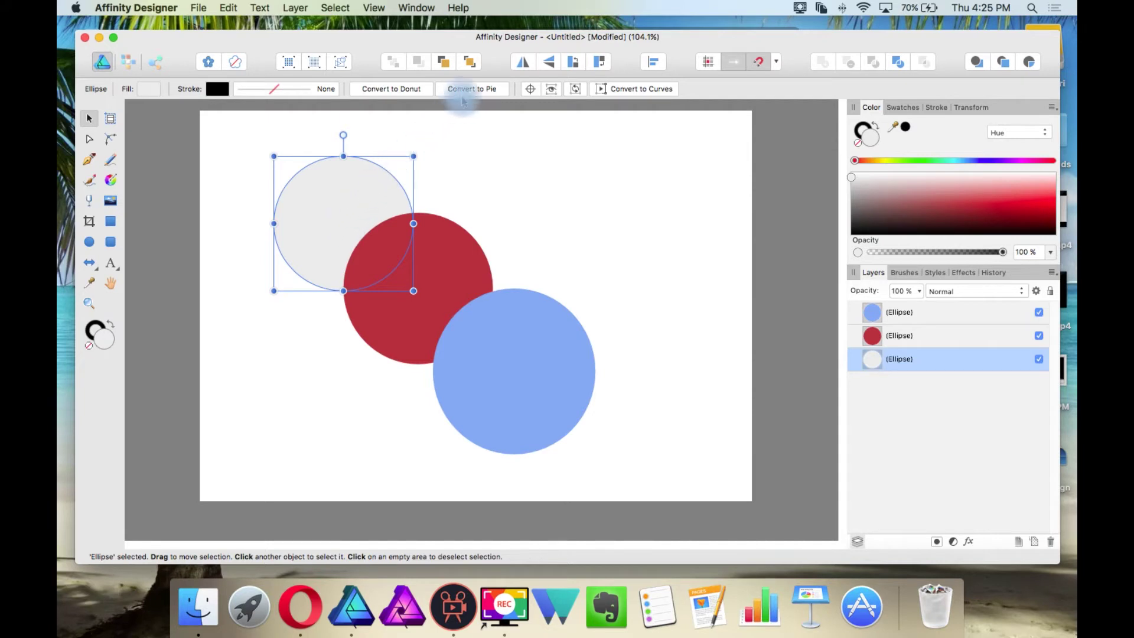
# Try Move to Front, Move to Back and Move Forward One on the grey circle, repositioning it.
pyautogui.click(470, 62)
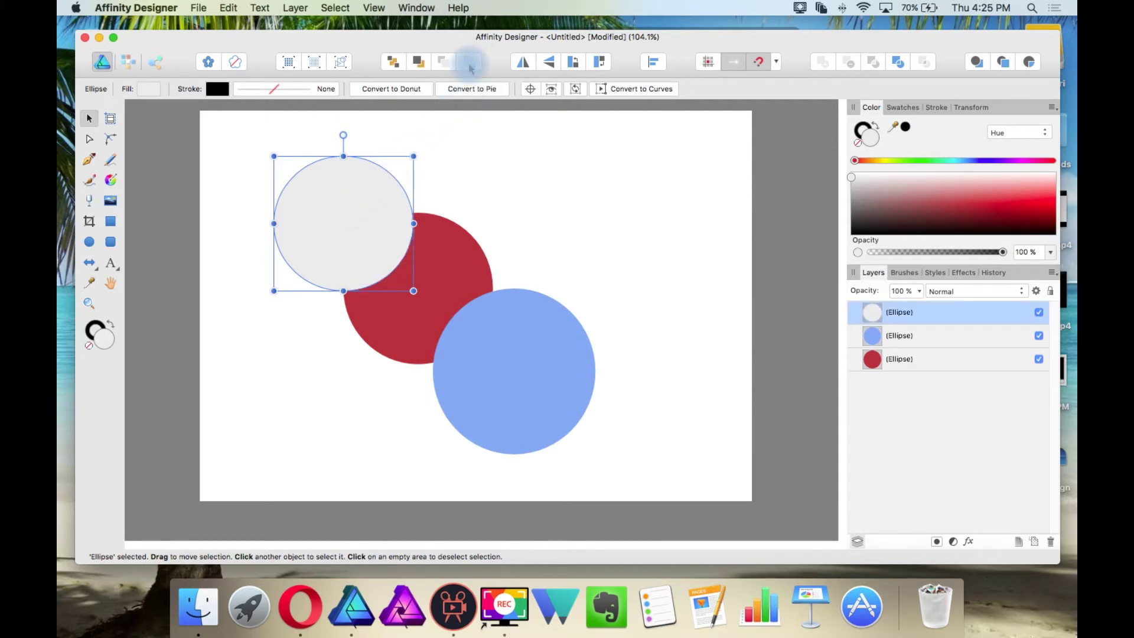
pyautogui.click(391, 63)
pyautogui.click(444, 62)
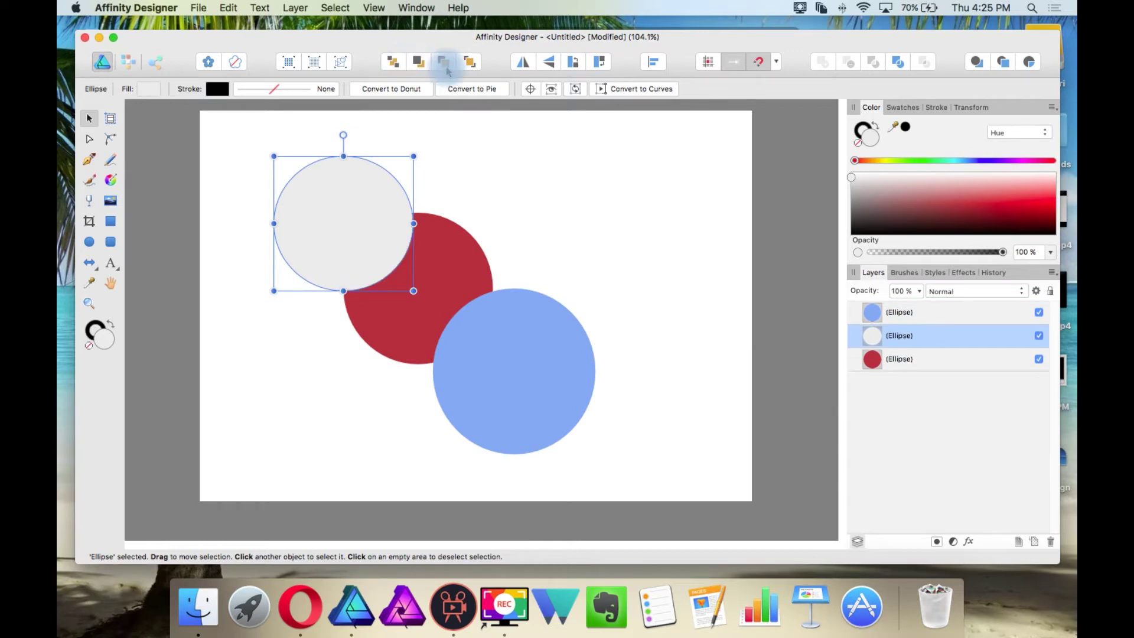
pyautogui.moveTo(345, 181); pyautogui.dragTo(426, 272)
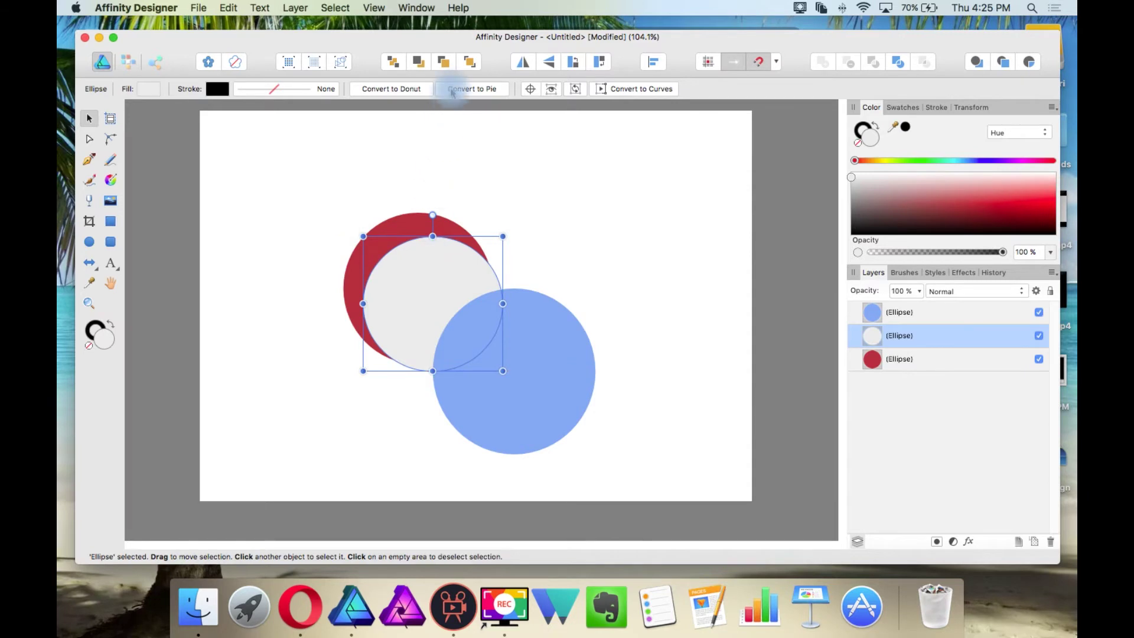
pyautogui.click(443, 62)
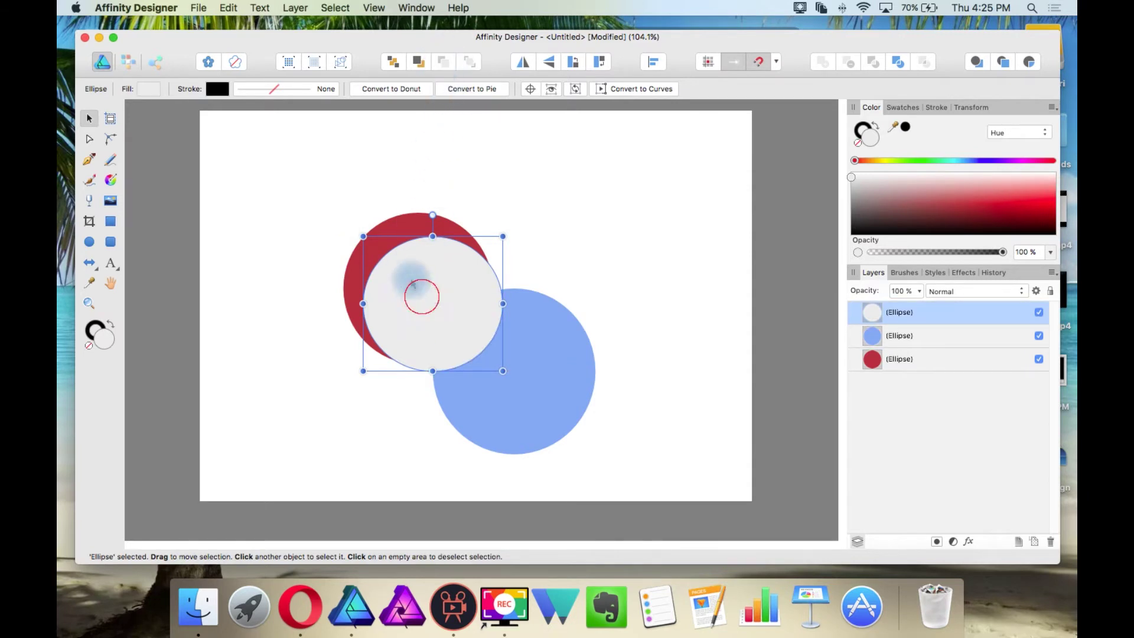
pyautogui.moveTo(423, 299); pyautogui.dragTo(344, 211)
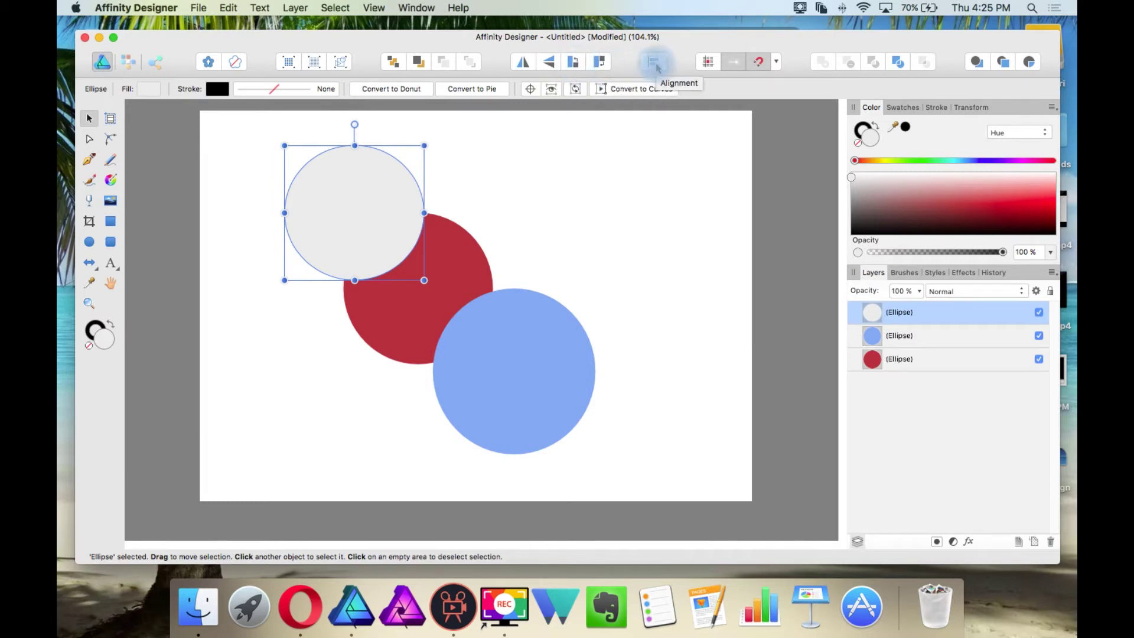
pyautogui.click(777, 64)
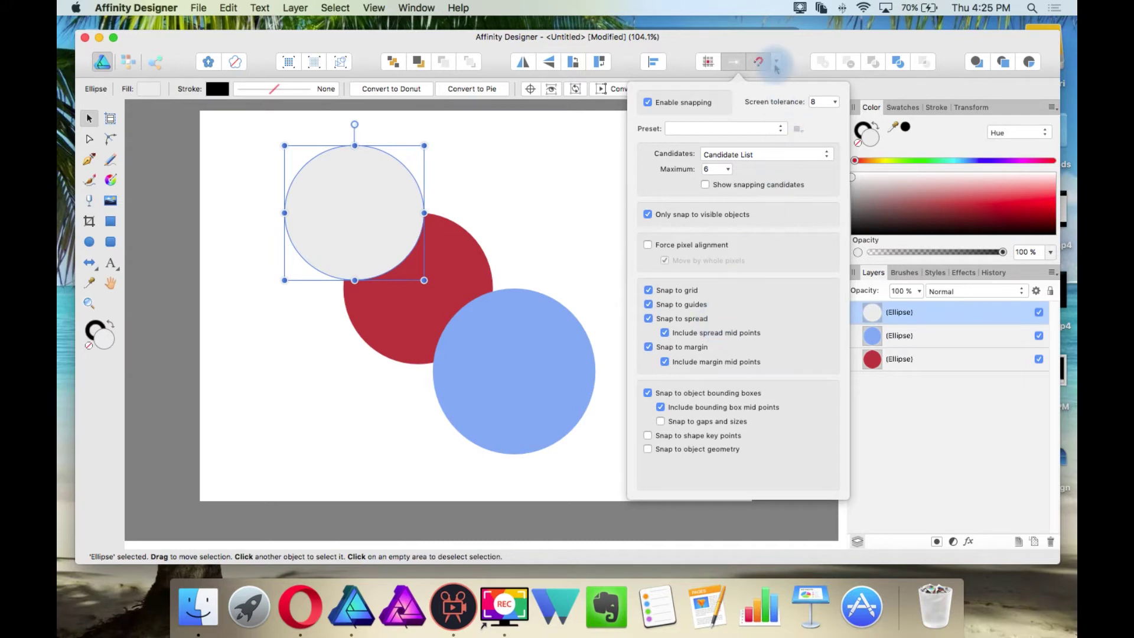
pyautogui.click(777, 65)
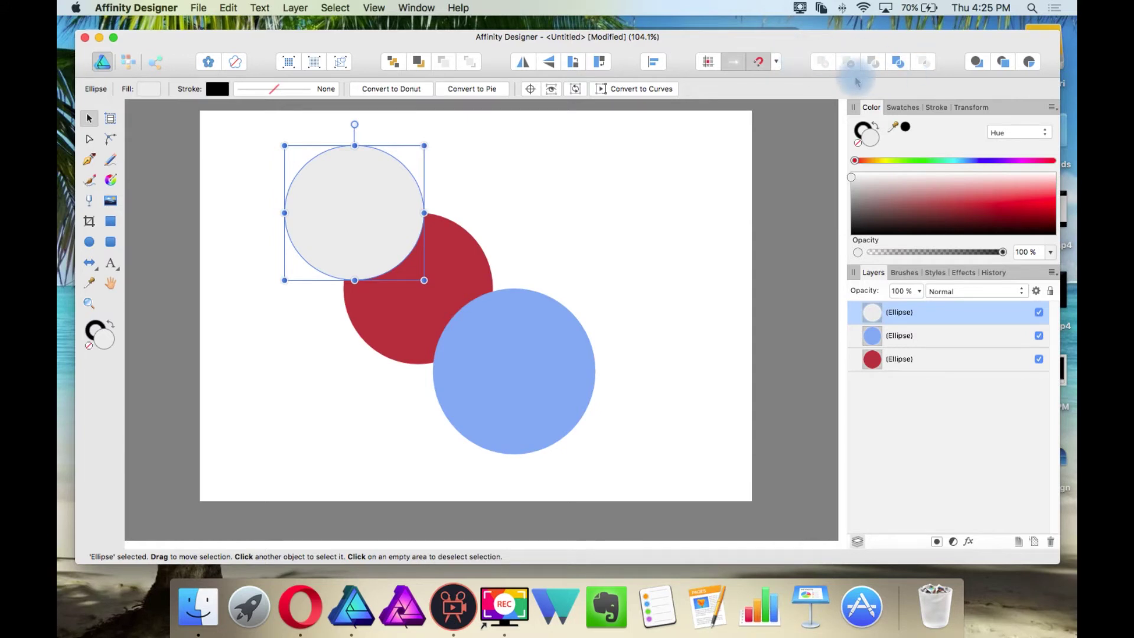
pyautogui.click(530, 184)
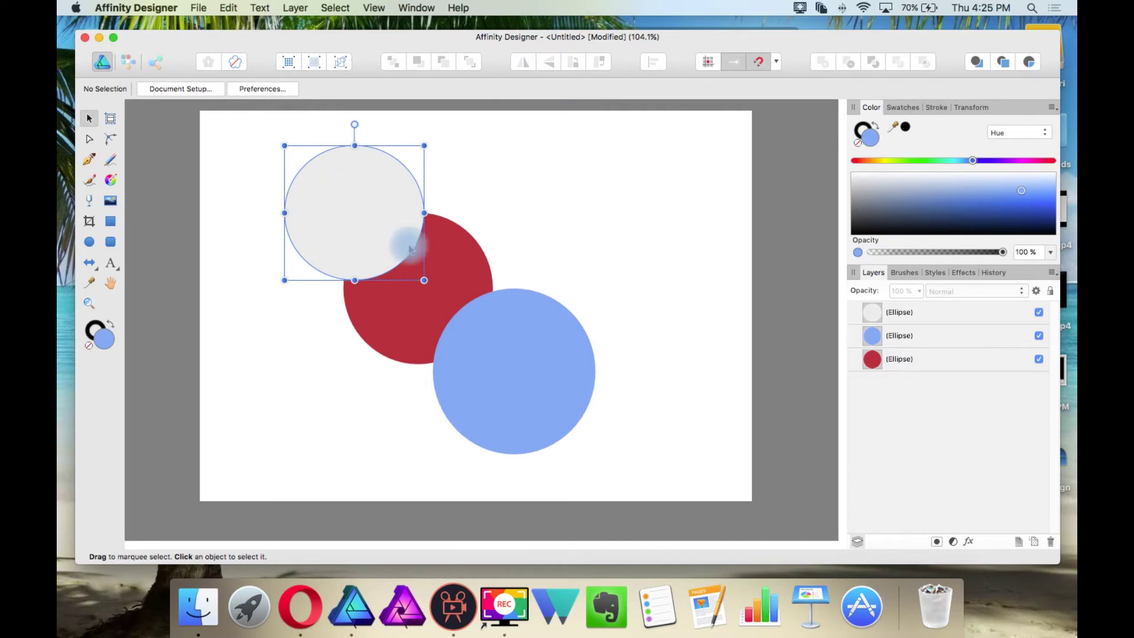
pyautogui.click(455, 252)
pyautogui.keyDown('shift'); pyautogui.click(374, 166); pyautogui.keyUp('shift')
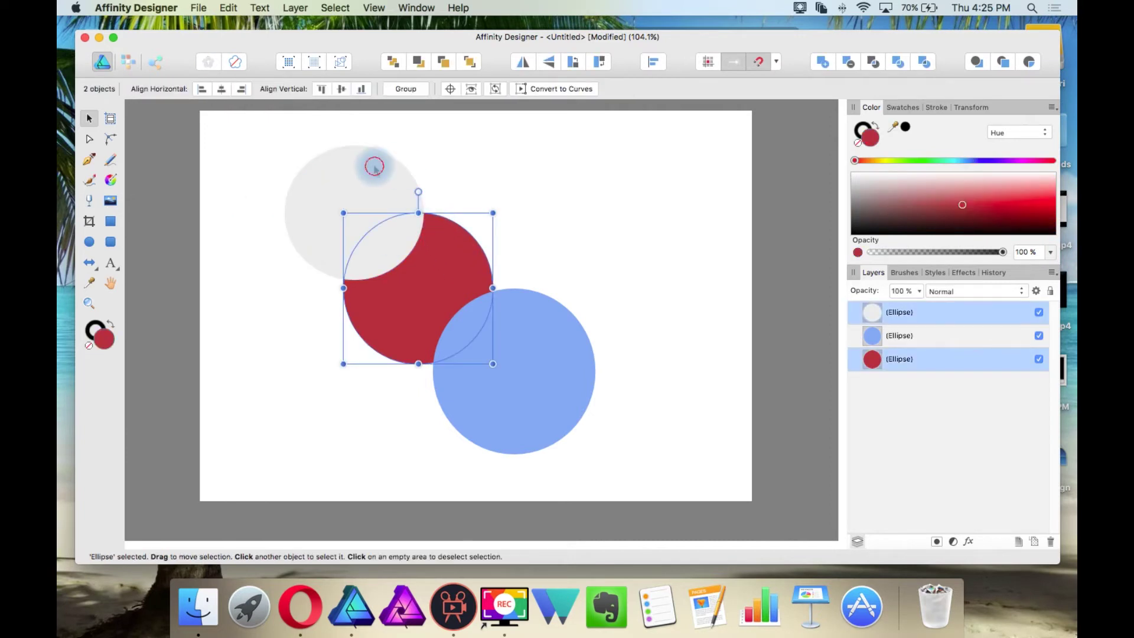
pyautogui.click(822, 62)
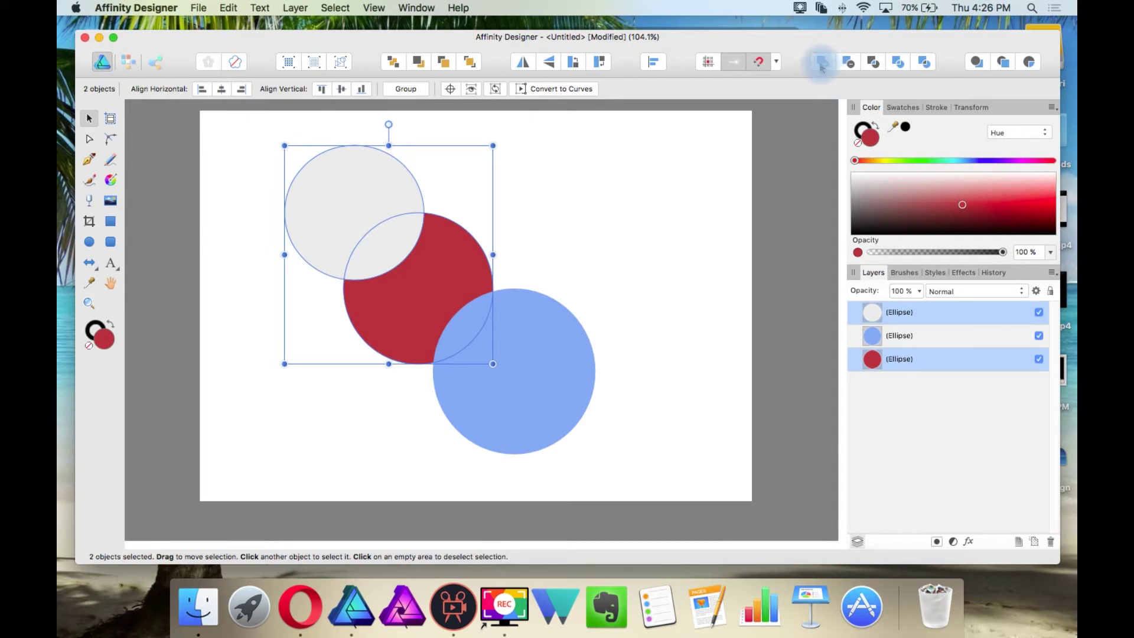
pyautogui.moveTo(375, 178)
pyautogui.mouseDown()
pyautogui.moveTo(286, 190)
pyautogui.moveTo(389, 185)
pyautogui.mouseUp()
pyautogui.click(823, 63)
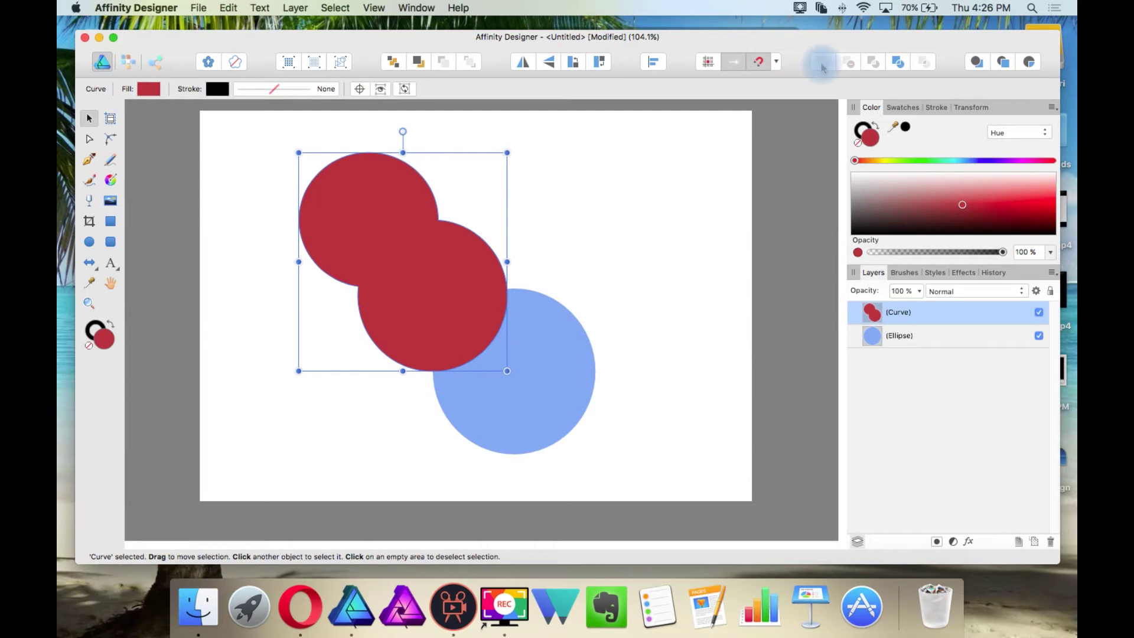
pyautogui.press('super+z')
pyautogui.click(848, 62)
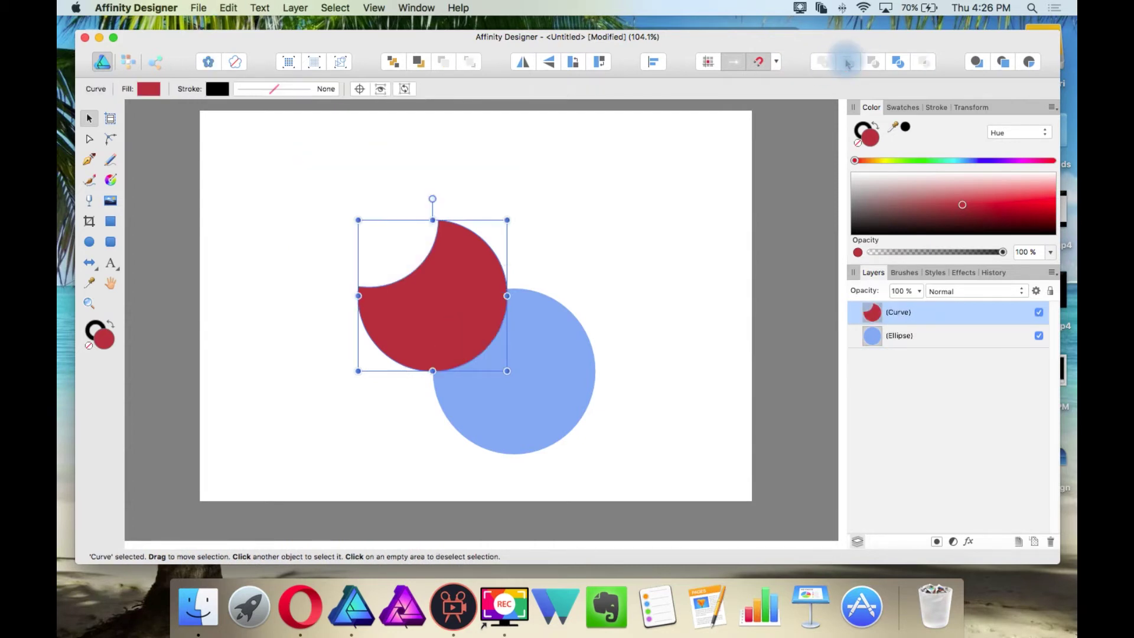
pyautogui.press('super+z')
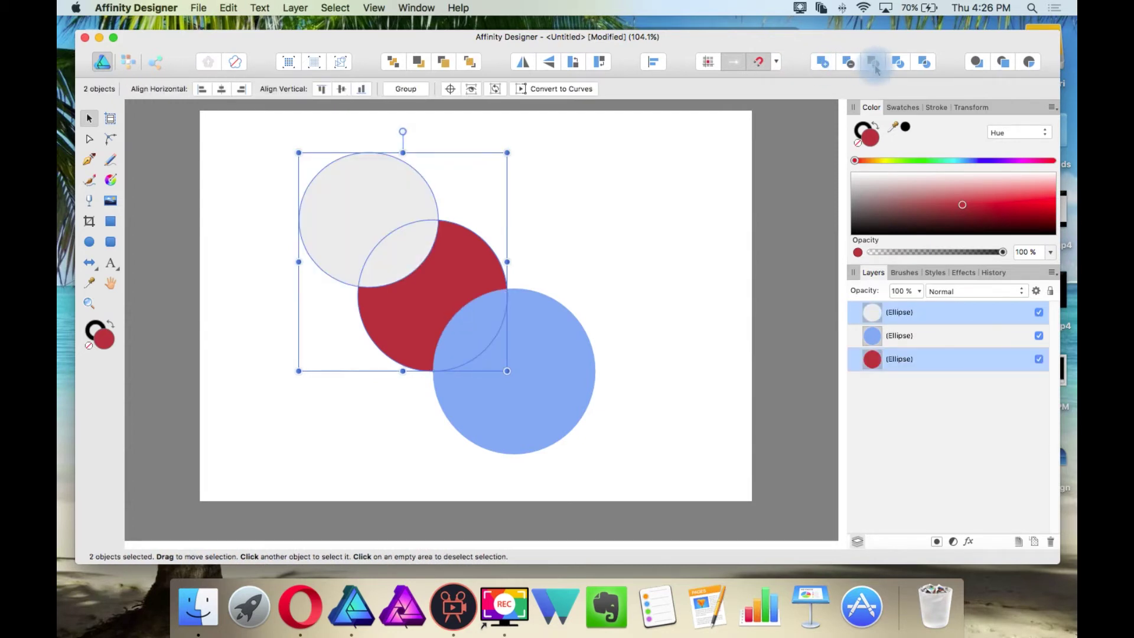
pyautogui.click(875, 65)
pyautogui.press('super+z')
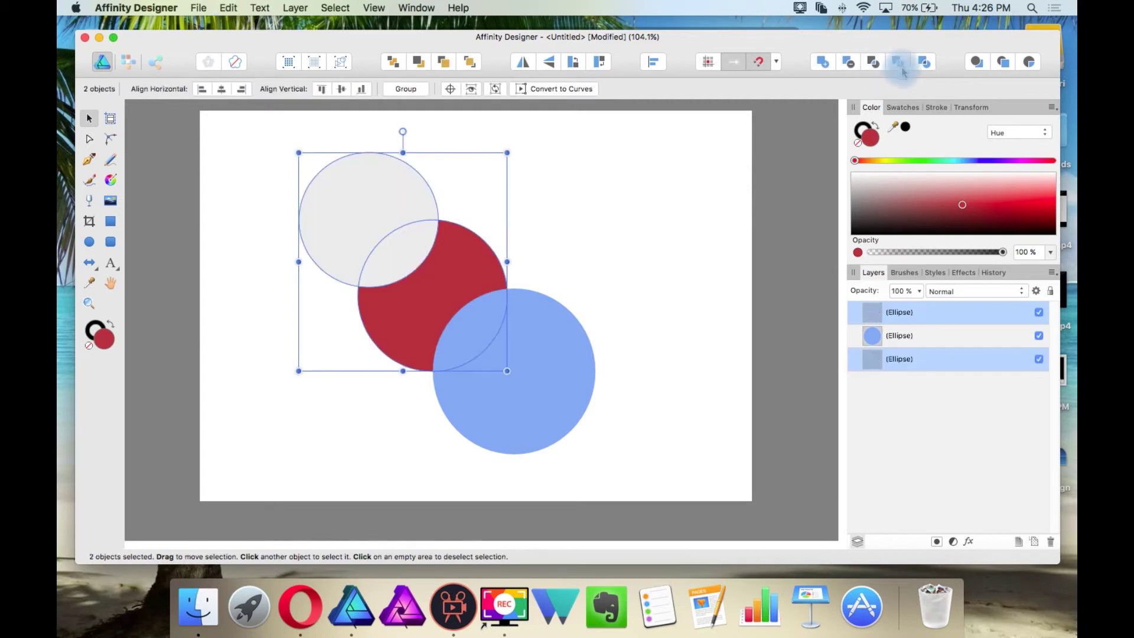
pyautogui.click(898, 63)
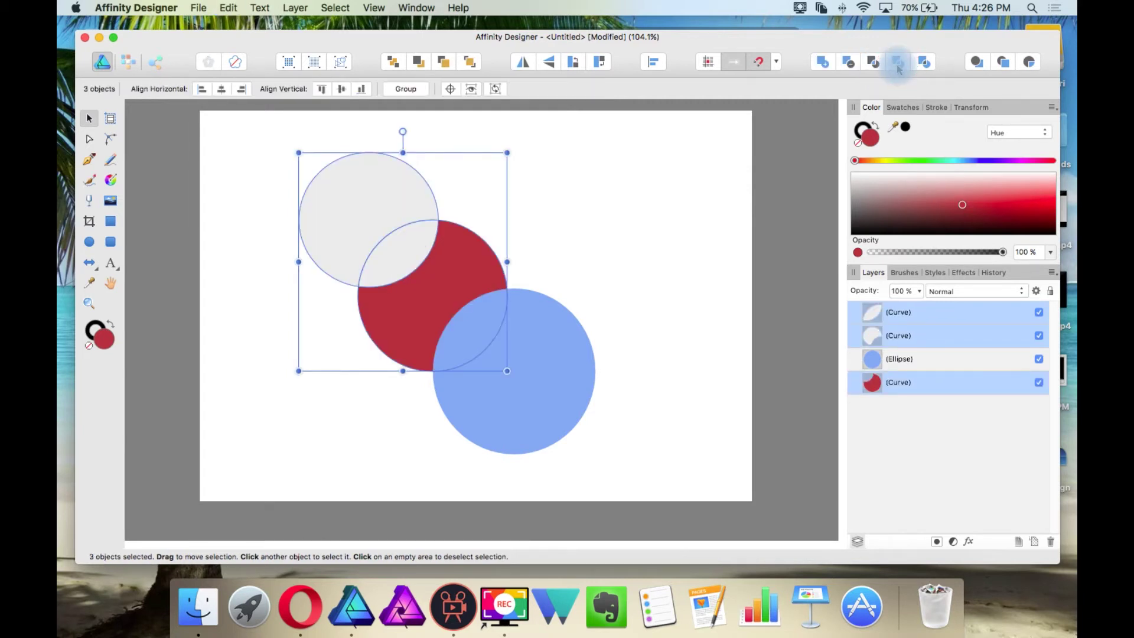
pyautogui.press('super+z')
pyautogui.click(925, 64)
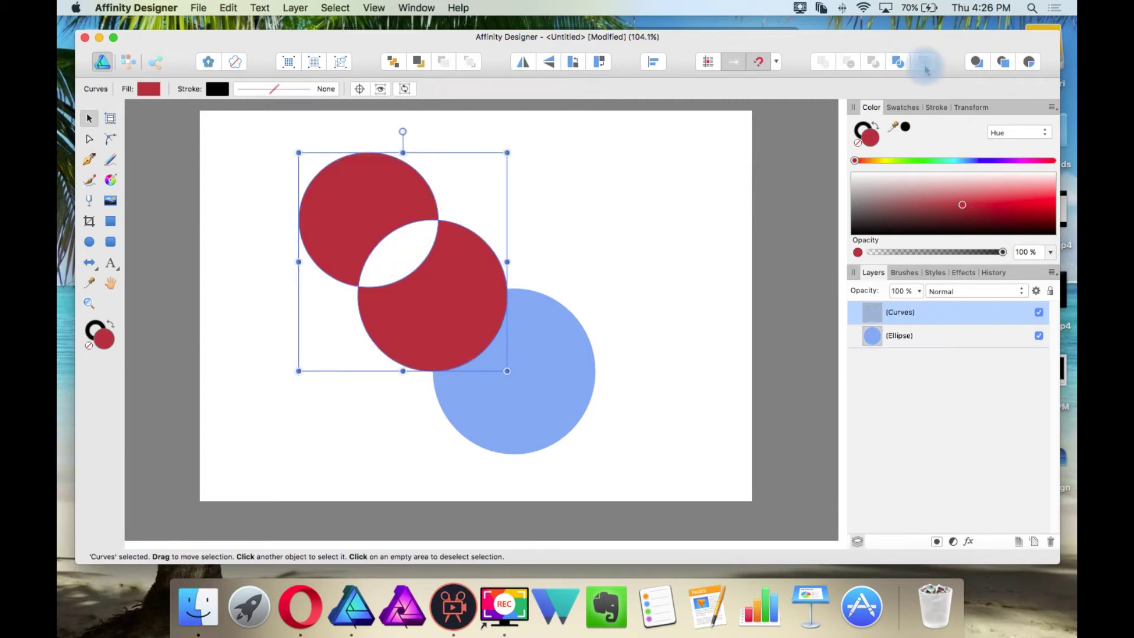
pyautogui.press('super+z')
pyautogui.click(657, 167)
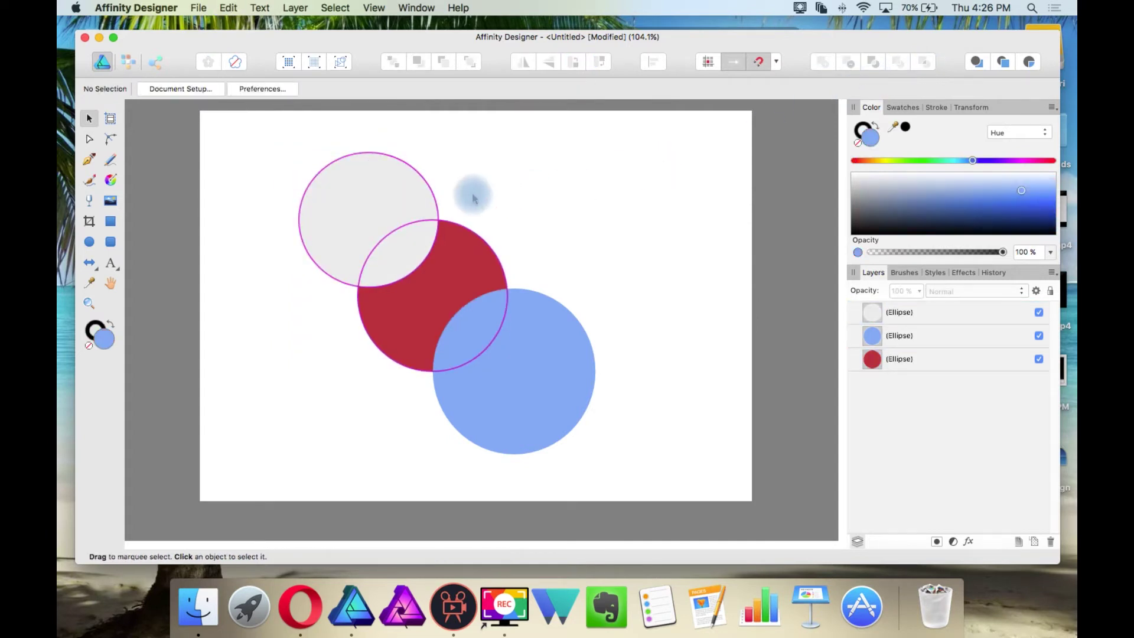
pyautogui.click(382, 171)
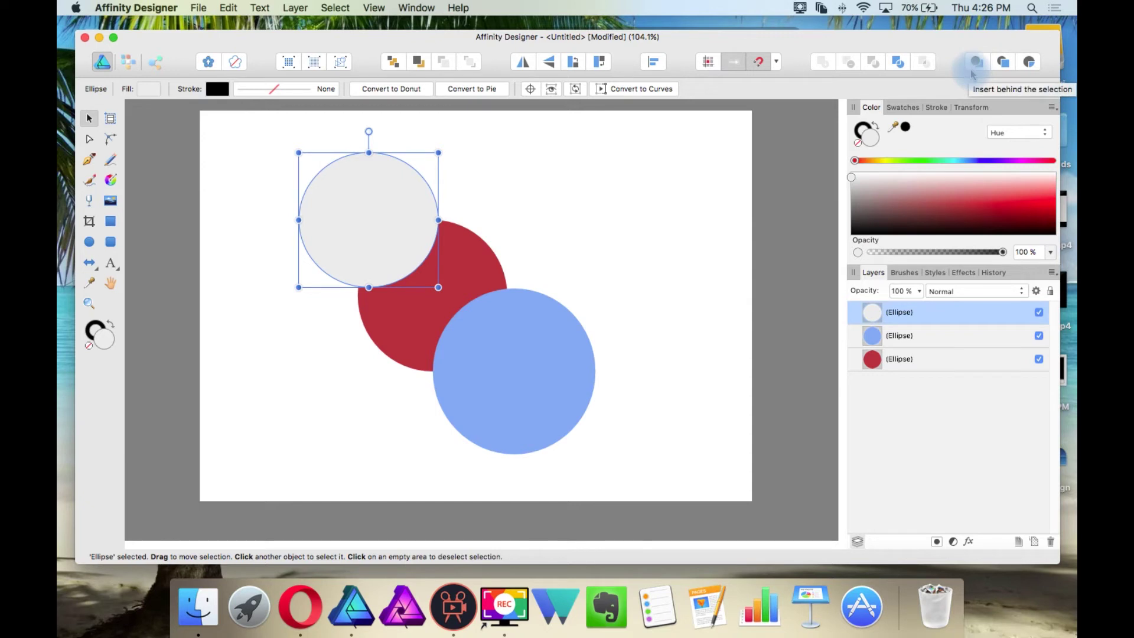
# Cut the grey circle and paste it back using Insert Behind.
pyautogui.click(621, 161)
pyautogui.click(378, 192)
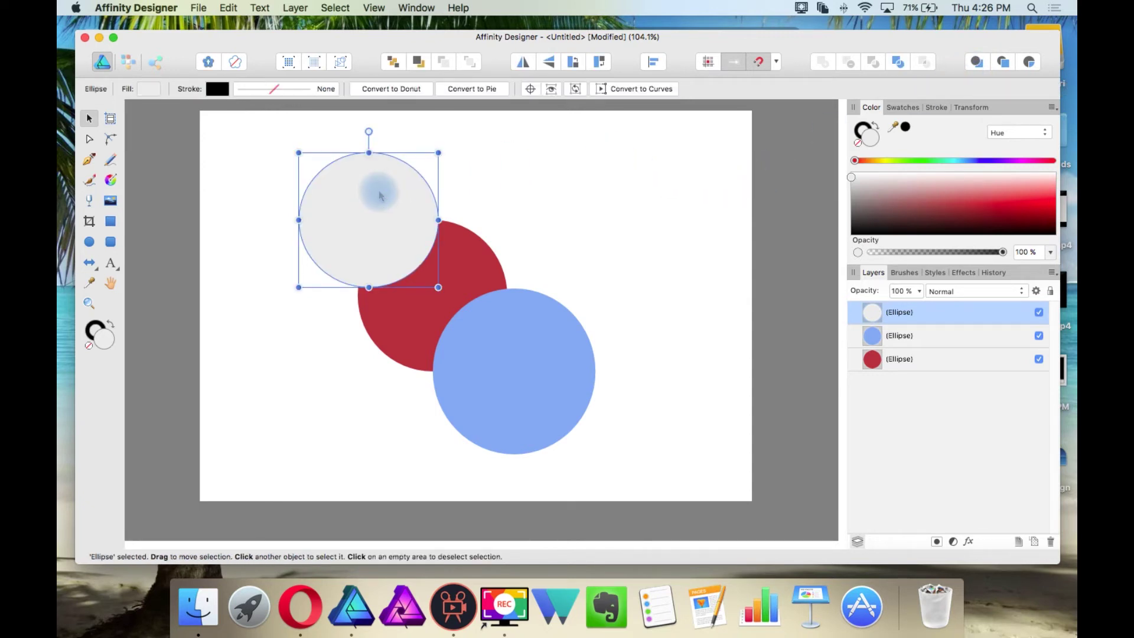
pyautogui.press('Delete')
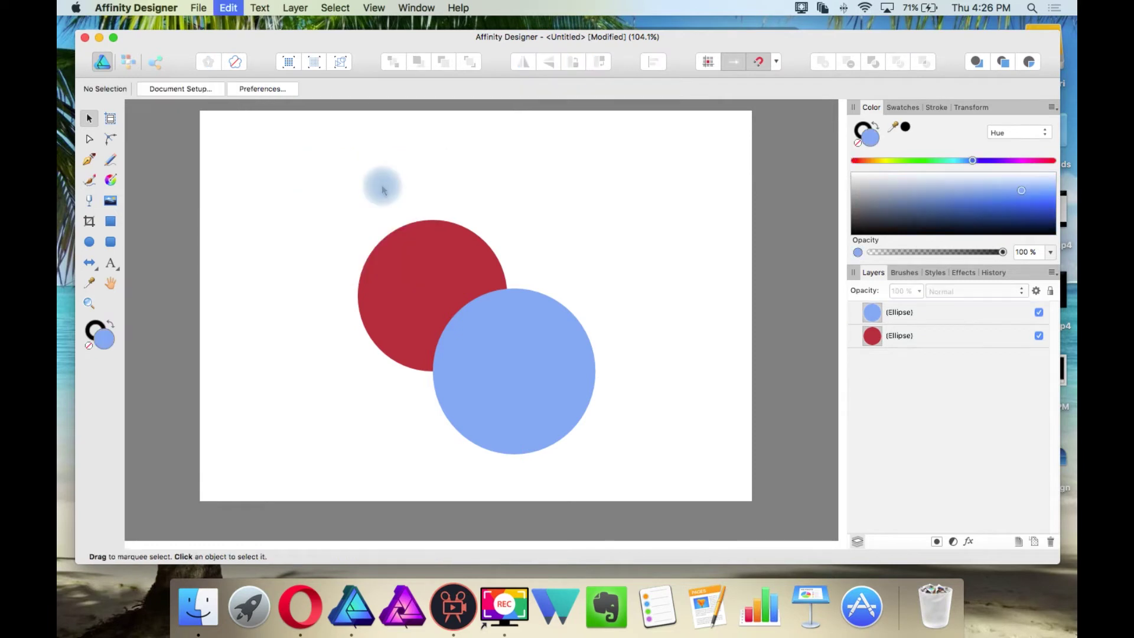
pyautogui.click(978, 62)
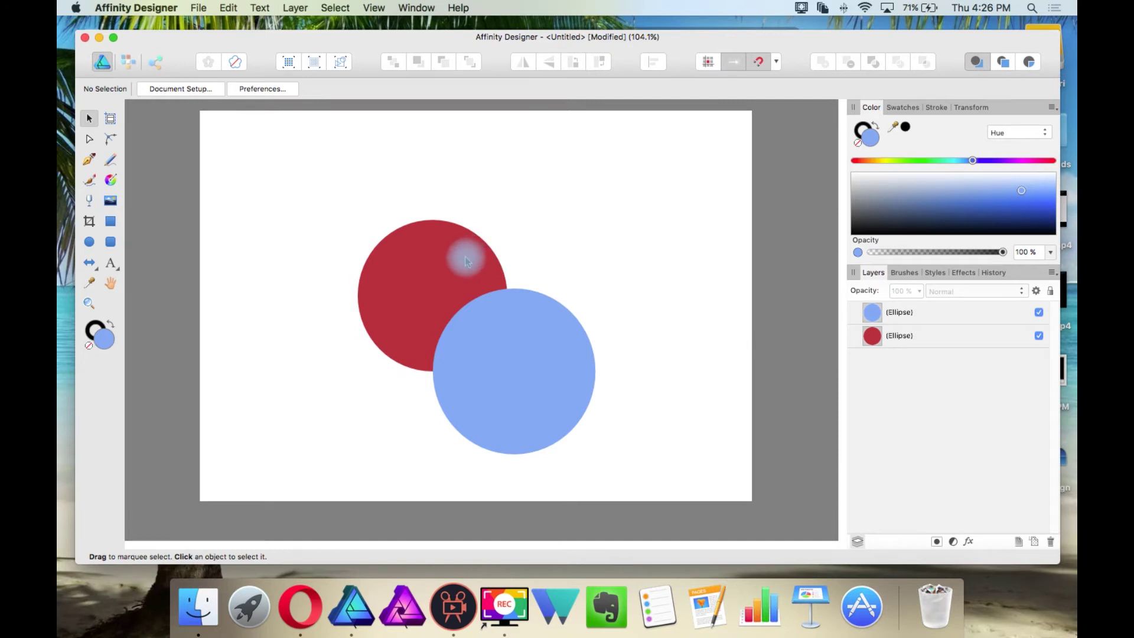
pyautogui.press('super+v')
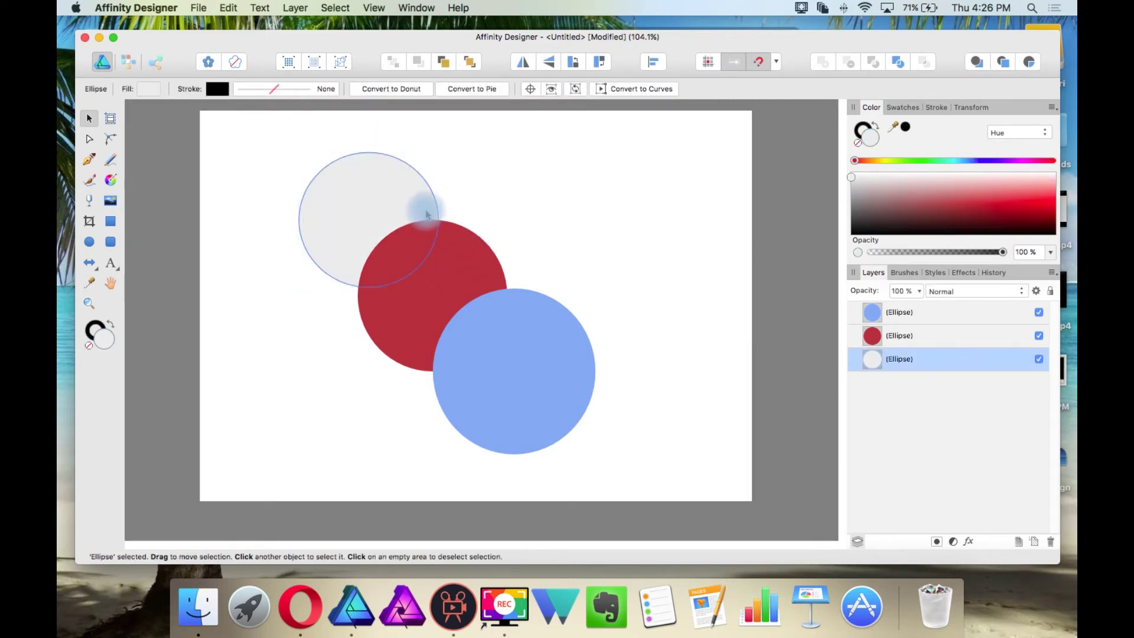
# Cut the grey circle again, paste it with Insert at Top, then cut it once more.
pyautogui.click(431, 211)
pyautogui.press('Delete')
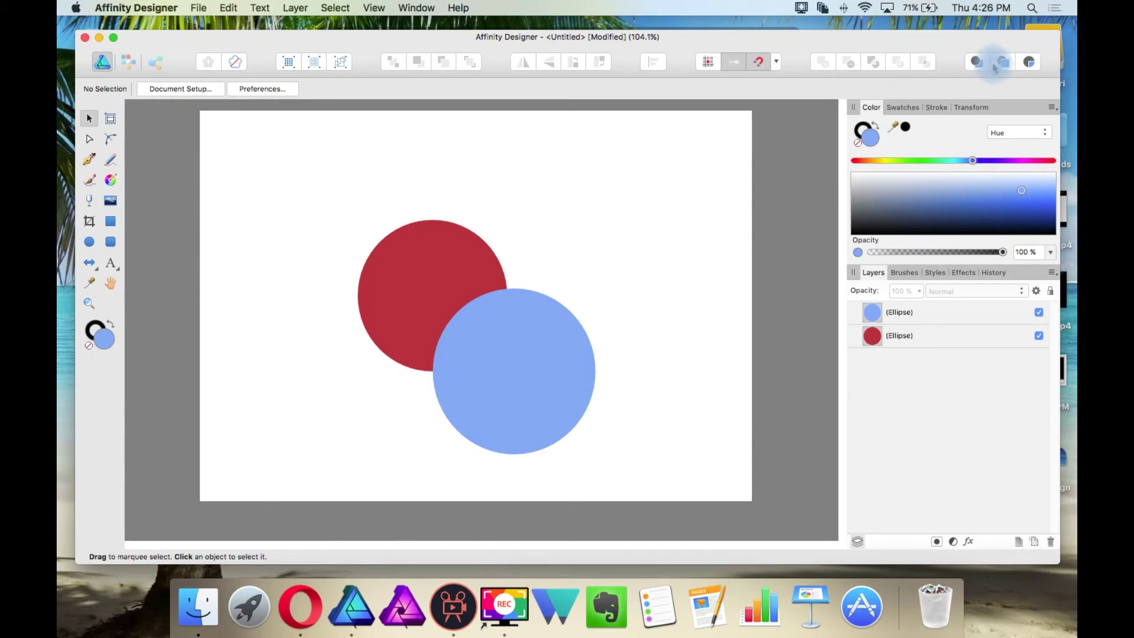
pyautogui.click(1003, 61)
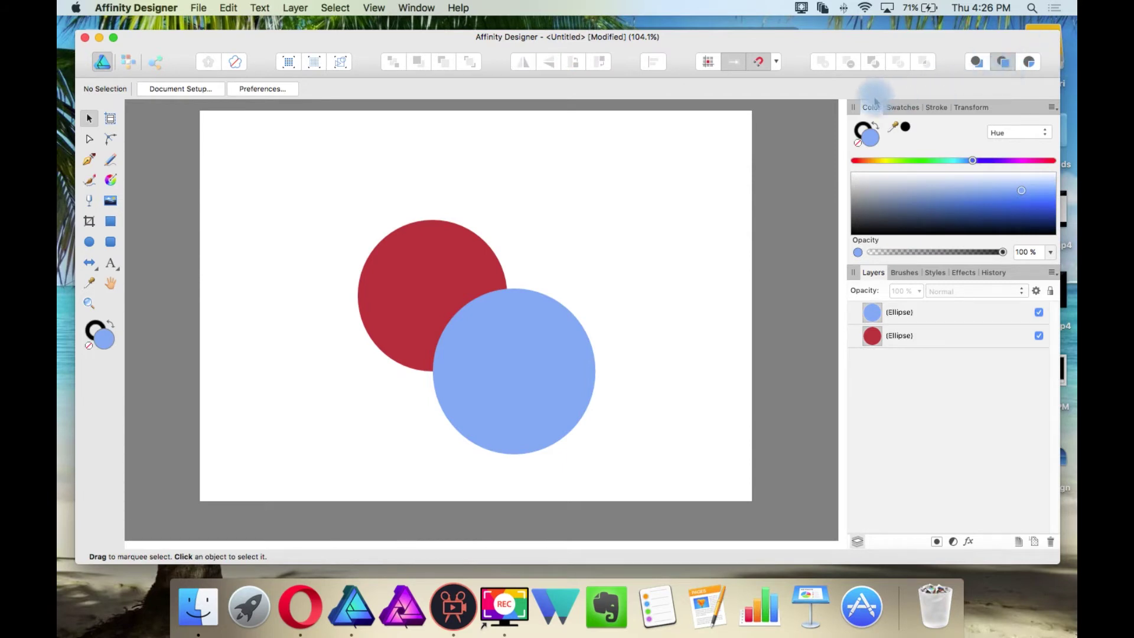
pyautogui.press('super+v')
pyautogui.press('Delete')
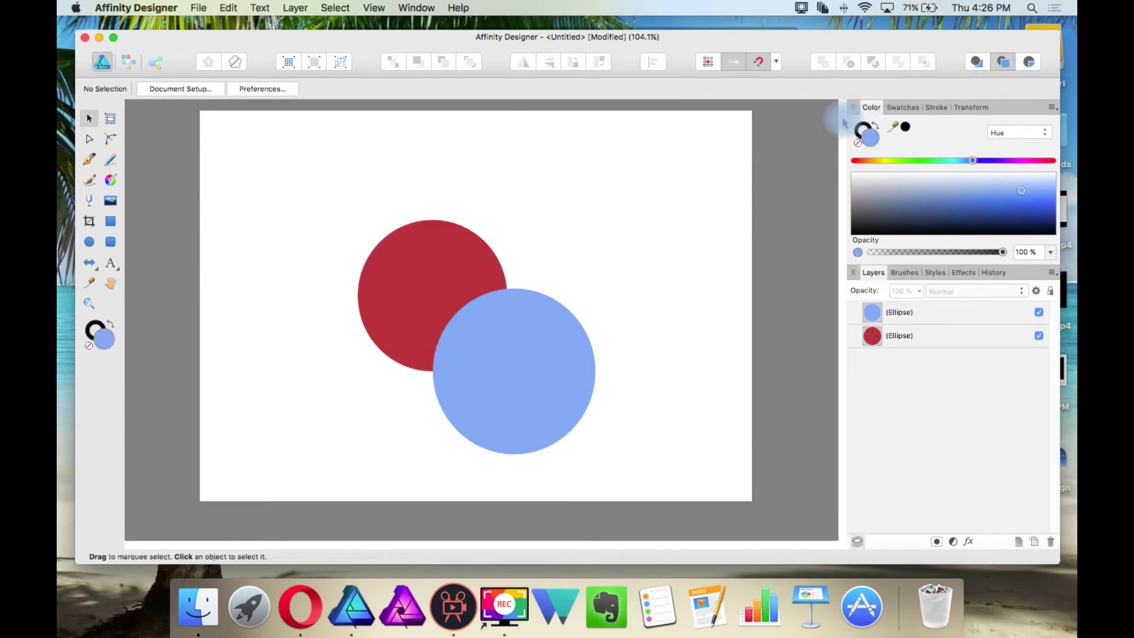
# Paste the grey circle inside the selected red circle with Insert Inside and reposition it there.
pyautogui.click(1028, 65)
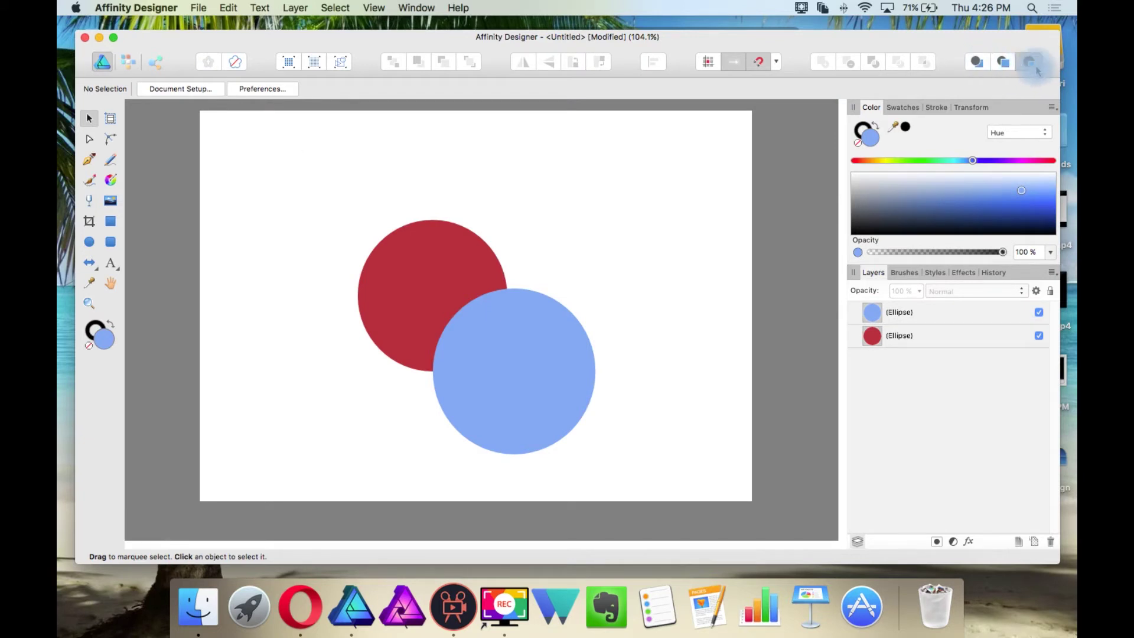
pyautogui.click(450, 255)
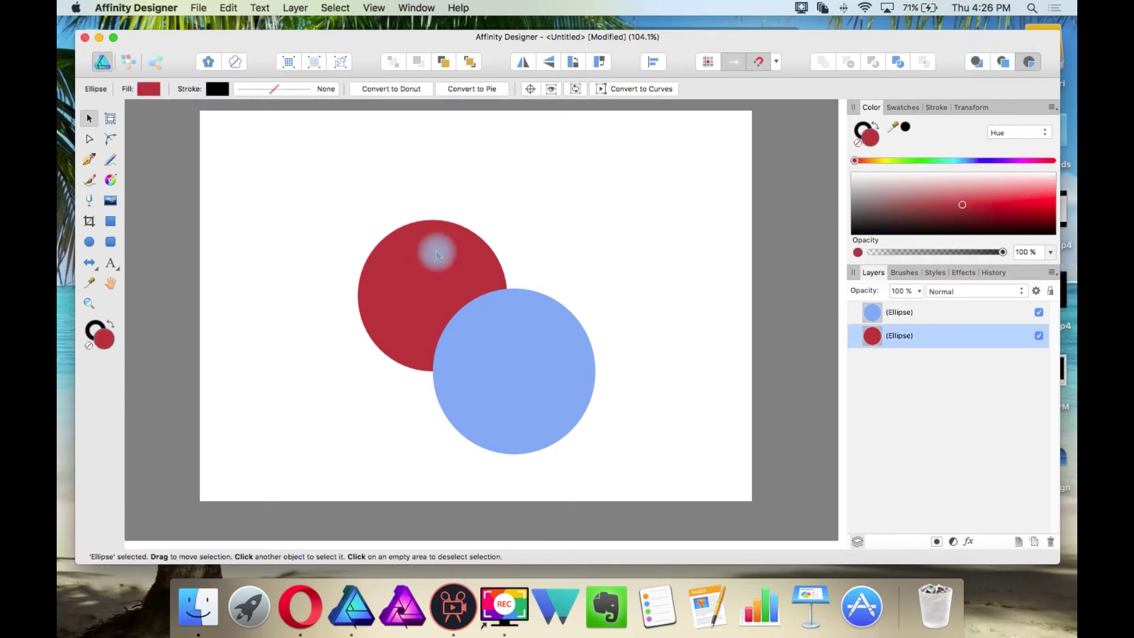
pyautogui.click(436, 255)
pyautogui.click(1029, 62)
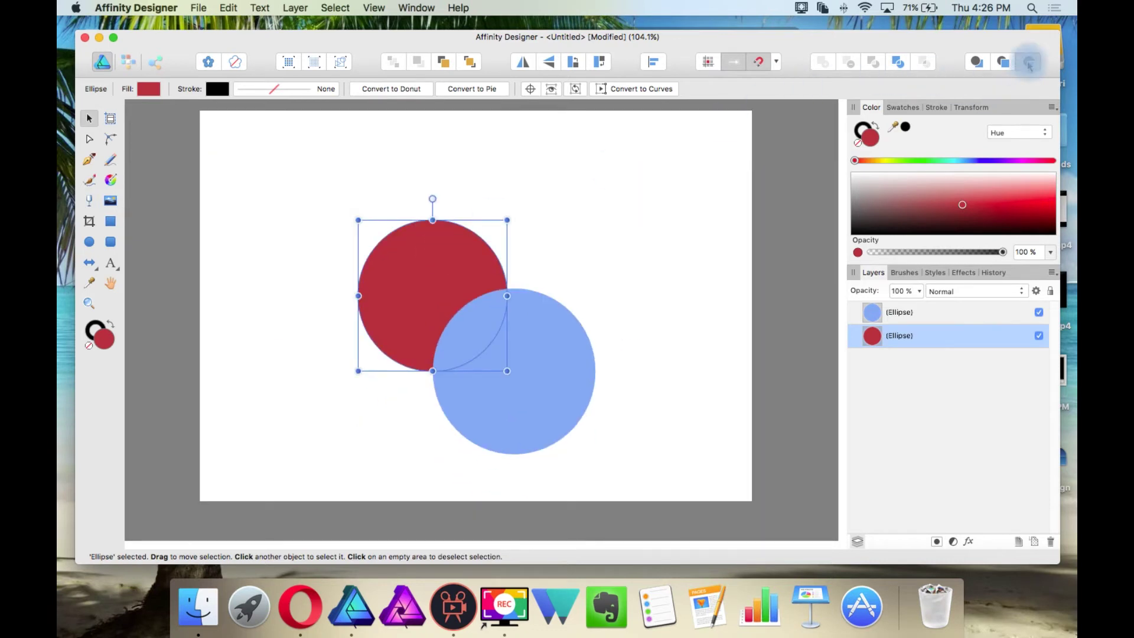
pyautogui.press('super+v')
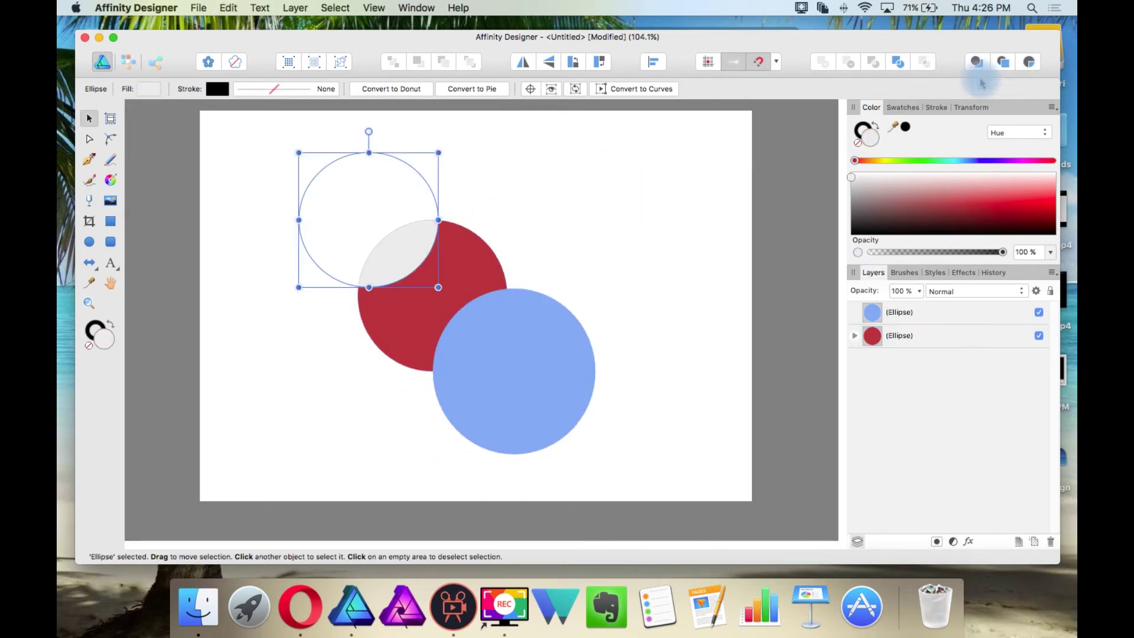
pyautogui.scroll(3, 396, 259)
pyautogui.scroll(-6, 413, 253)
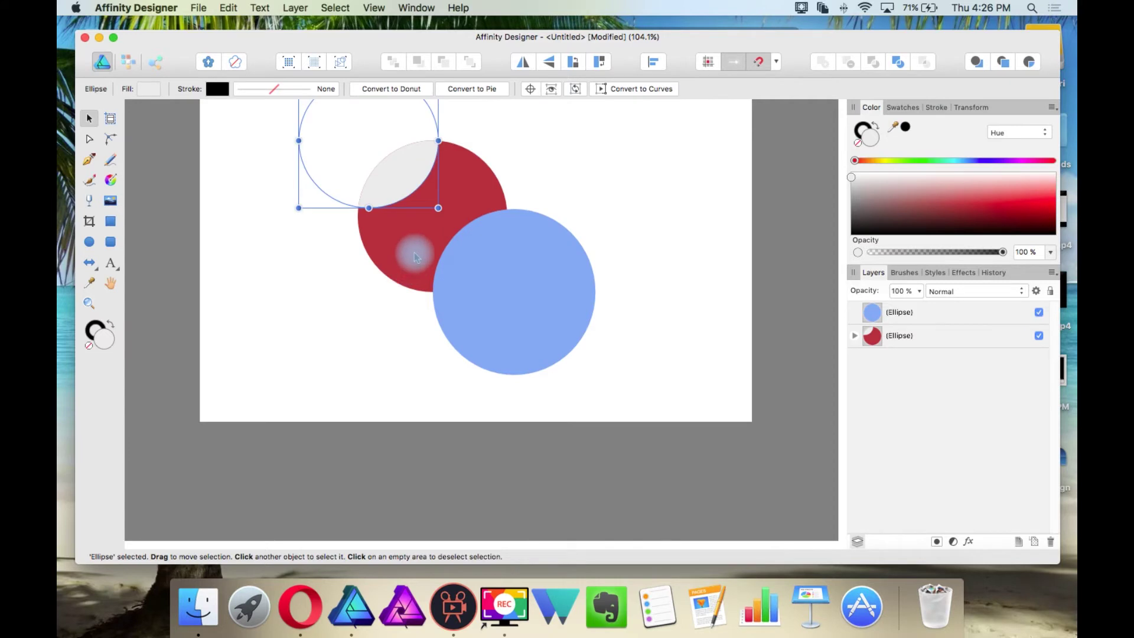
pyautogui.scroll(5, 419, 237)
pyautogui.moveTo(433, 233); pyautogui.dragTo(519, 228)
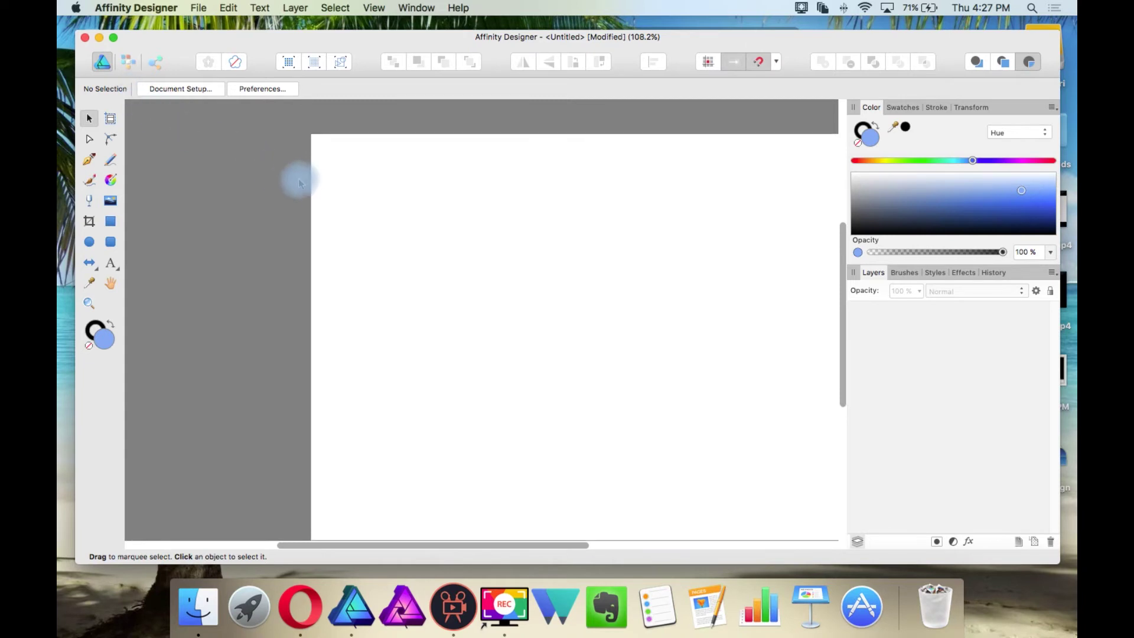
# Switch the workspace to Pixel Persona, then to Export Persona.
pyautogui.hscroll(1, 304, 182)
pyautogui.hscroll(5, 312, 186)
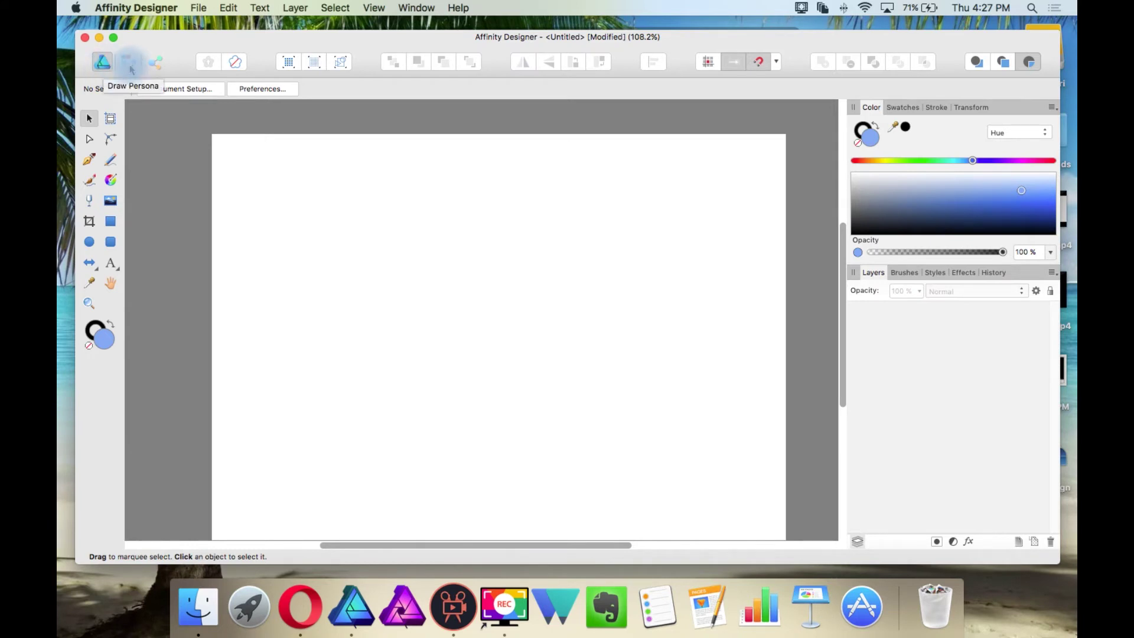
pyautogui.click(129, 62)
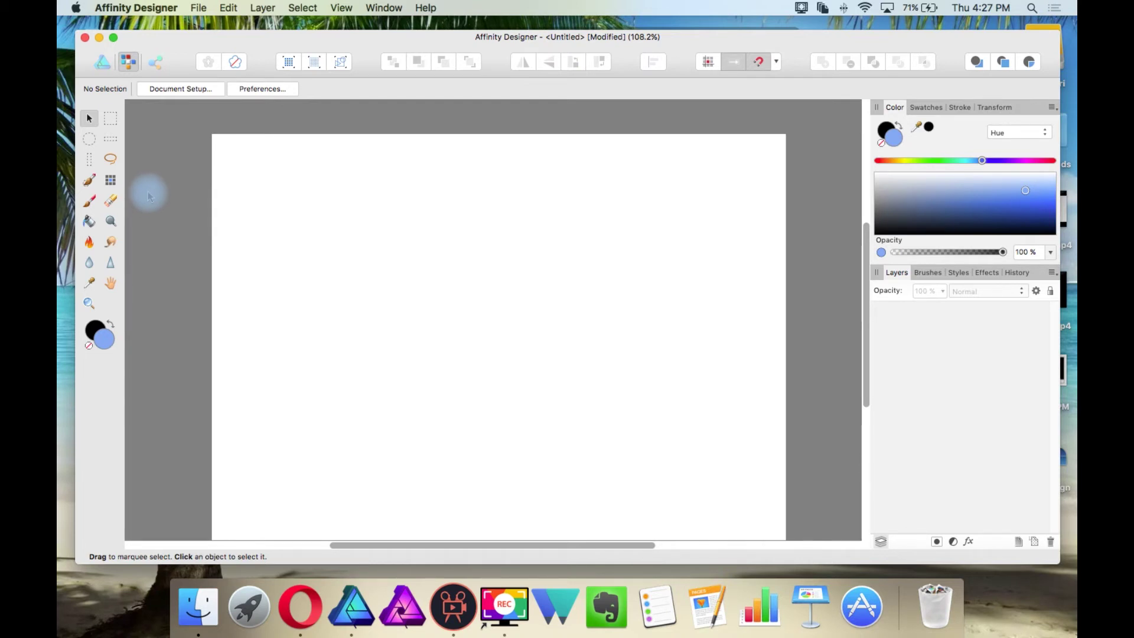
pyautogui.click(155, 64)
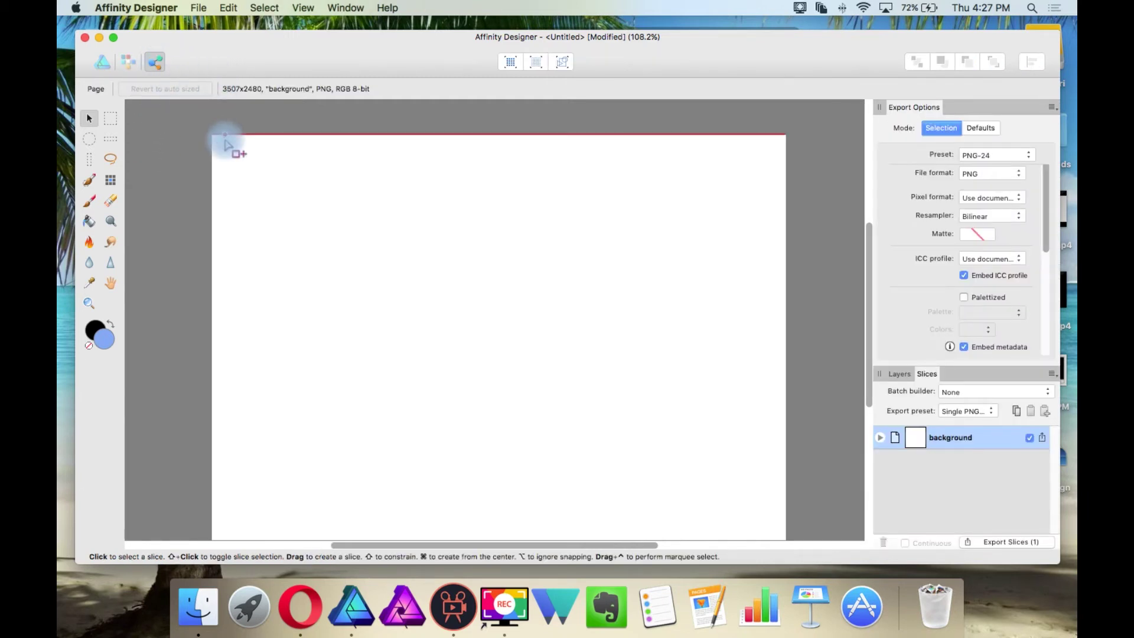
pyautogui.scroll(-2, 225, 142)
pyautogui.scroll(4, 212, 147)
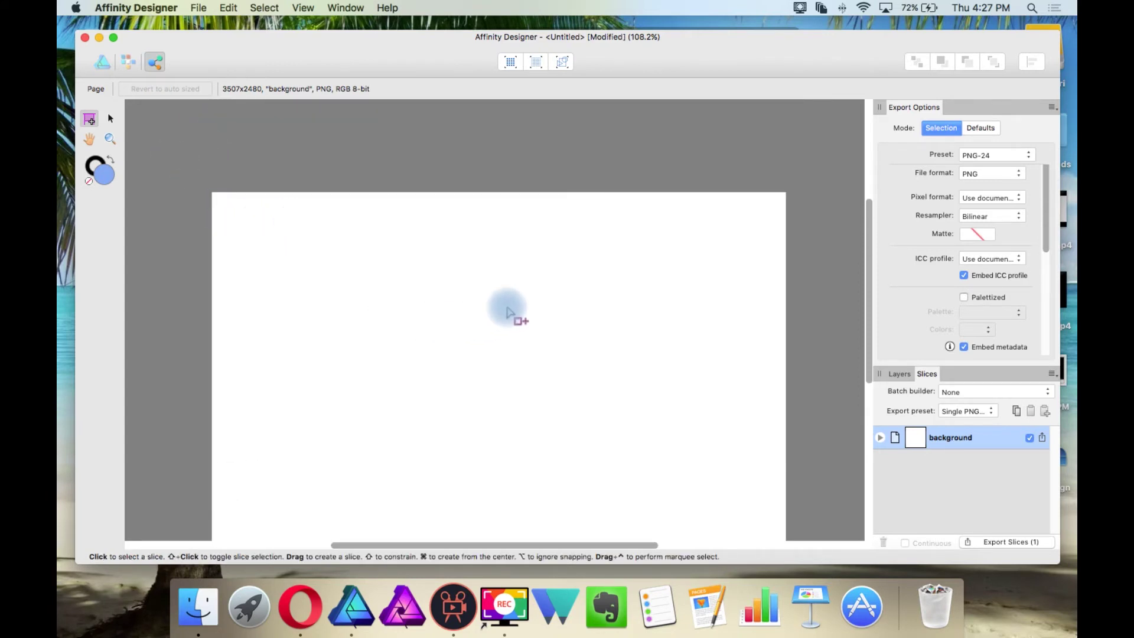
pyautogui.scroll(-3, 507, 311)
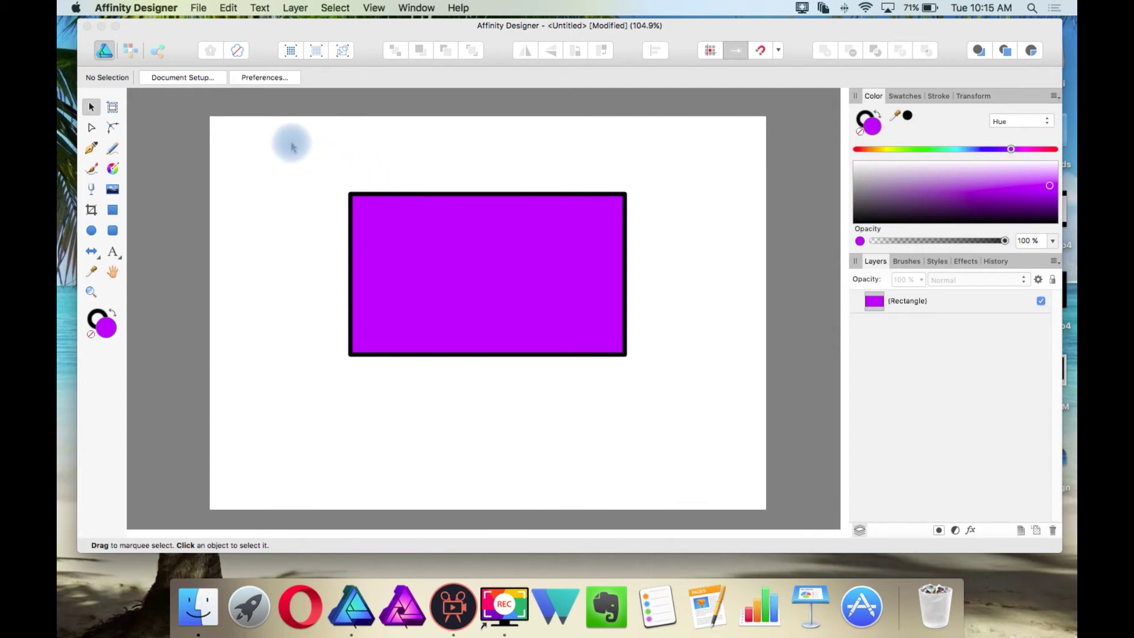
pyautogui.moveTo(290, 142); pyautogui.dragTo(514, 440)
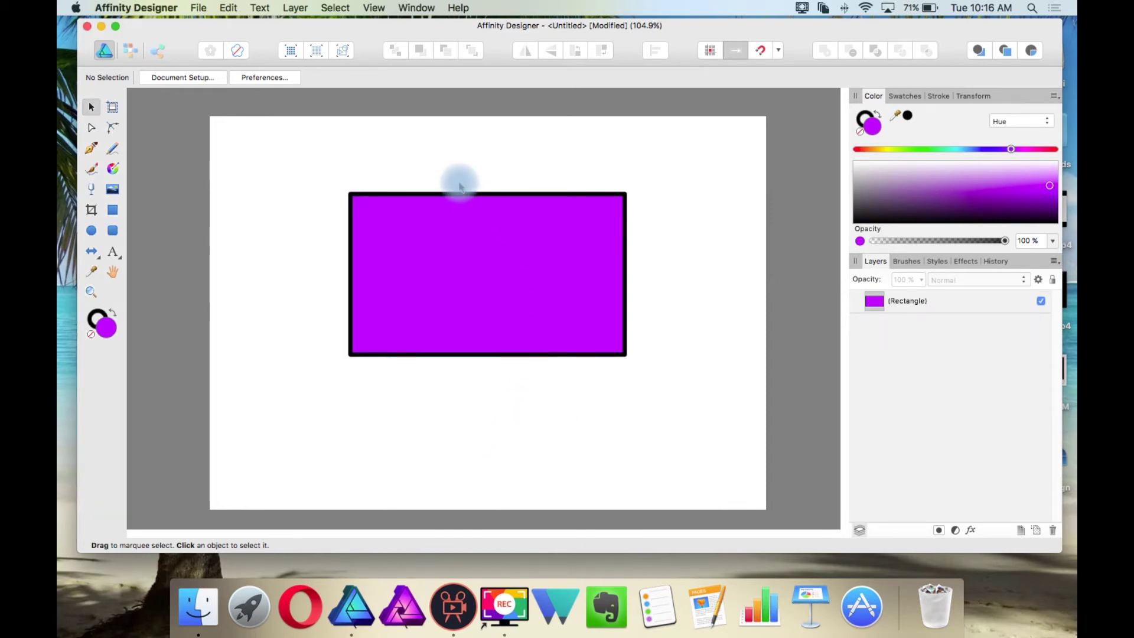
pyautogui.moveTo(278, 145); pyautogui.dragTo(658, 410)
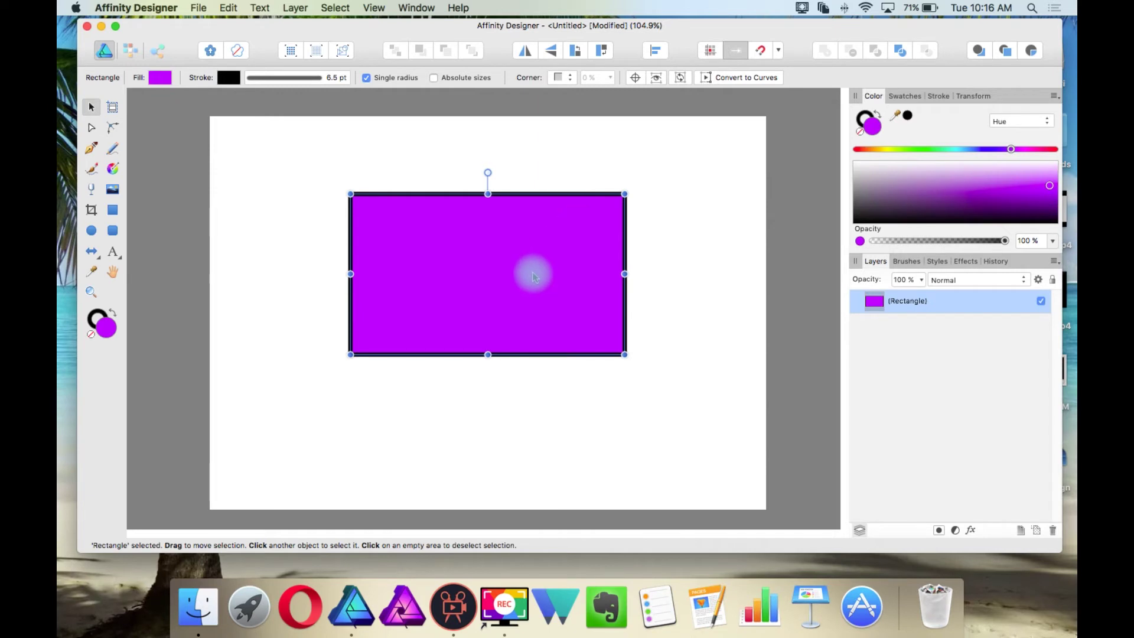
pyautogui.click(577, 159)
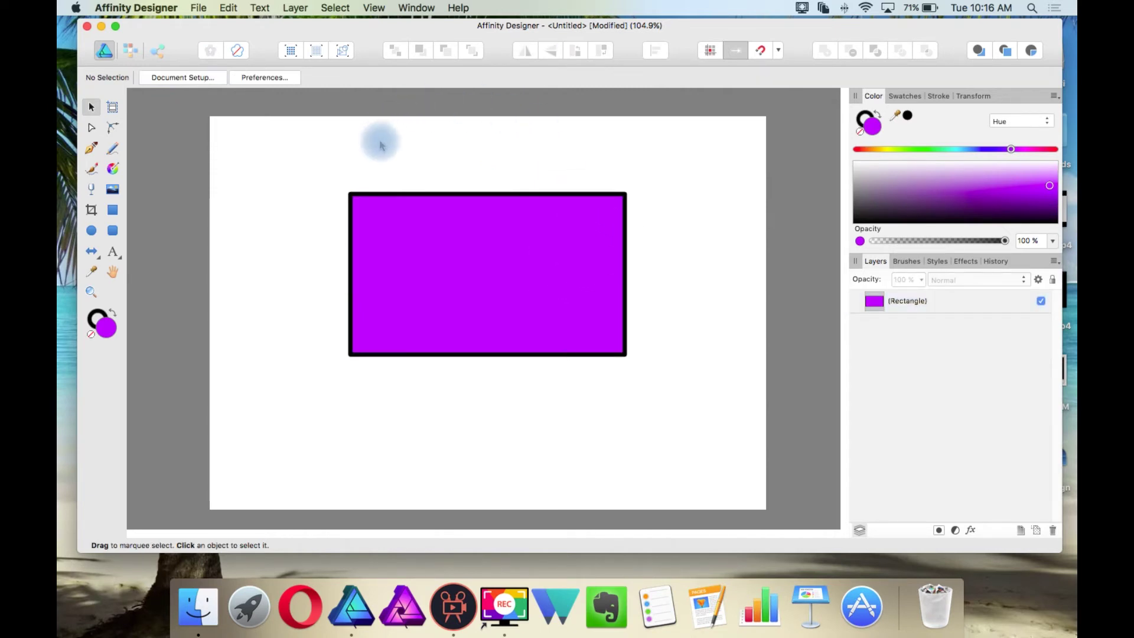
pyautogui.click(260, 79)
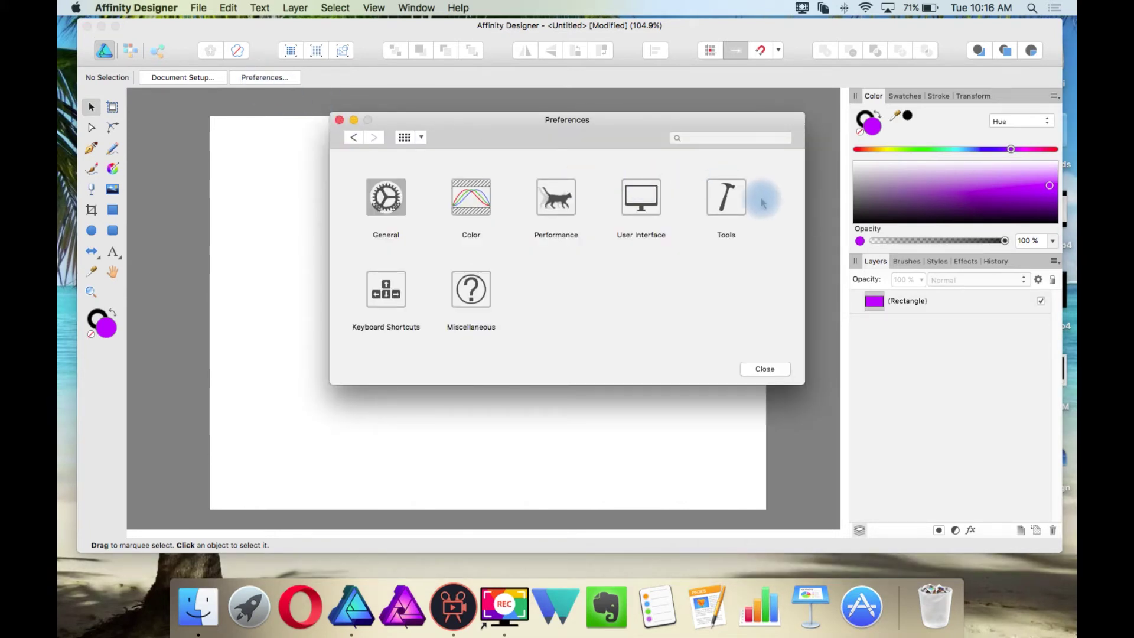
# Tick 'Select object when intersects with selection marquee' in Tools preferences and close Preferences.
pyautogui.click(734, 196)
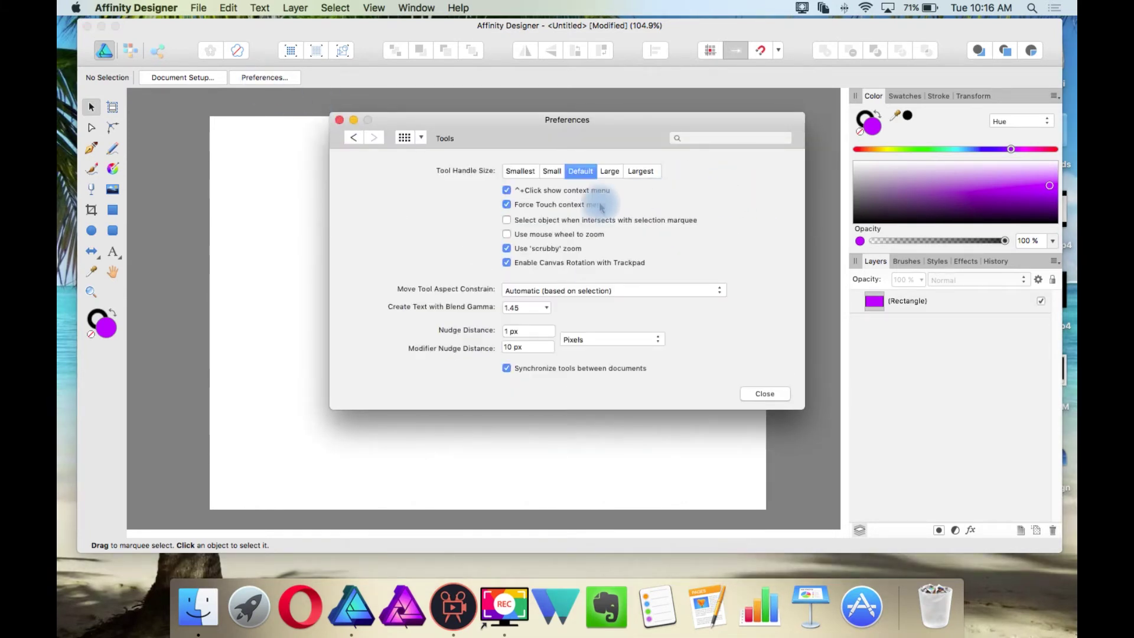
pyautogui.click(508, 222)
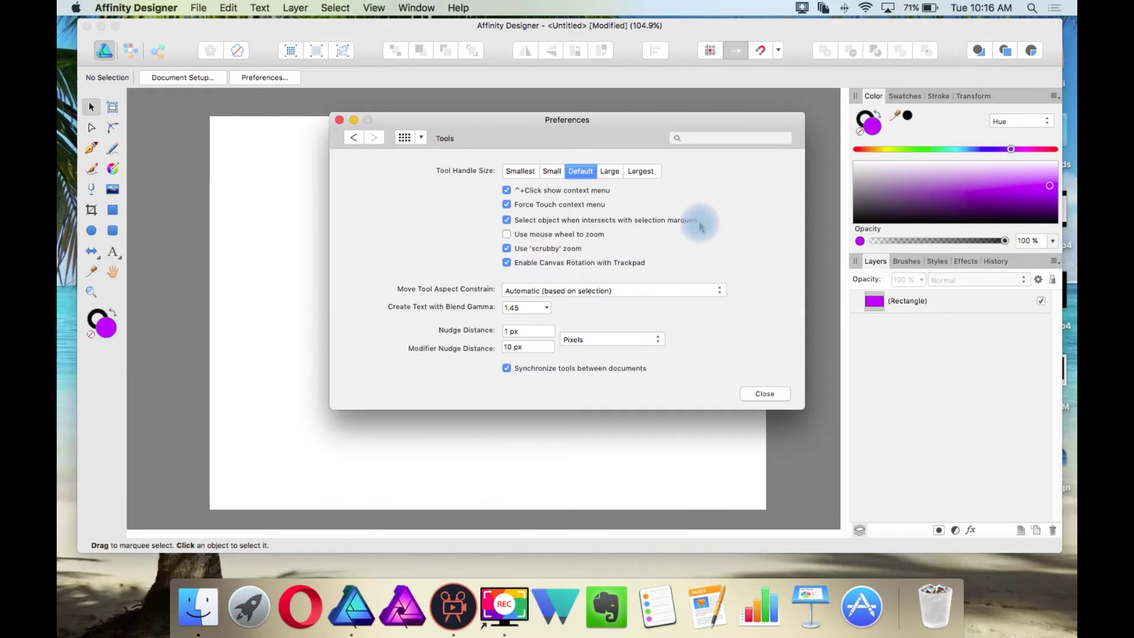
pyautogui.click(403, 136)
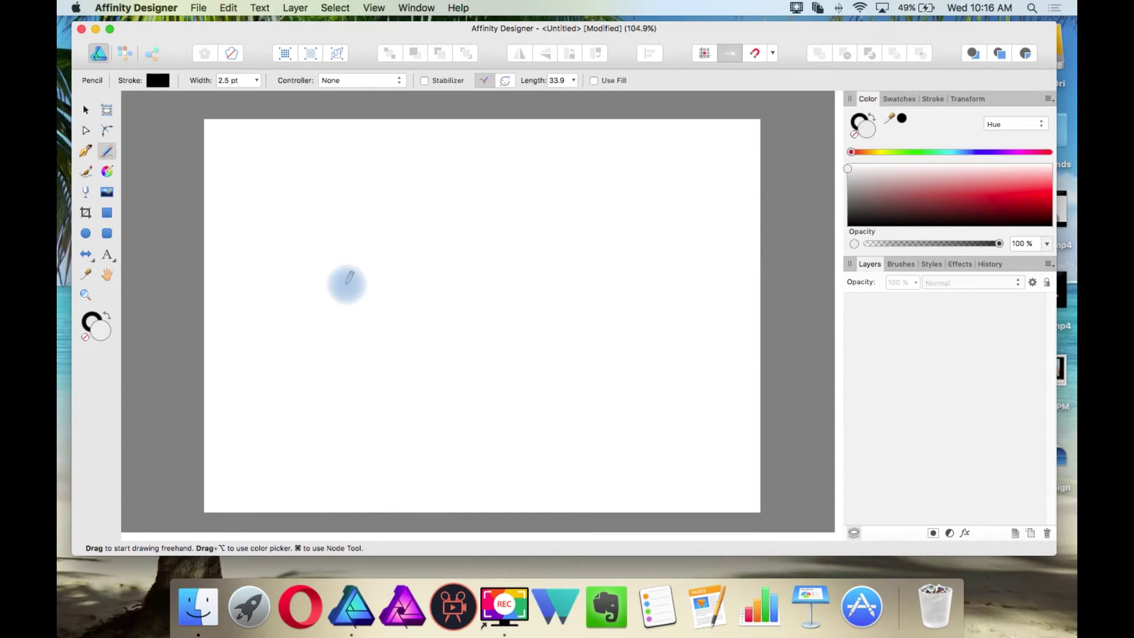
# Draw six side-by-side diagonal Pencil strokes from lower left to upper right across the canvas.
pyautogui.moveTo(308, 319); pyautogui.dragTo(434, 179)
pyautogui.moveTo(350, 347); pyautogui.dragTo(486, 192)
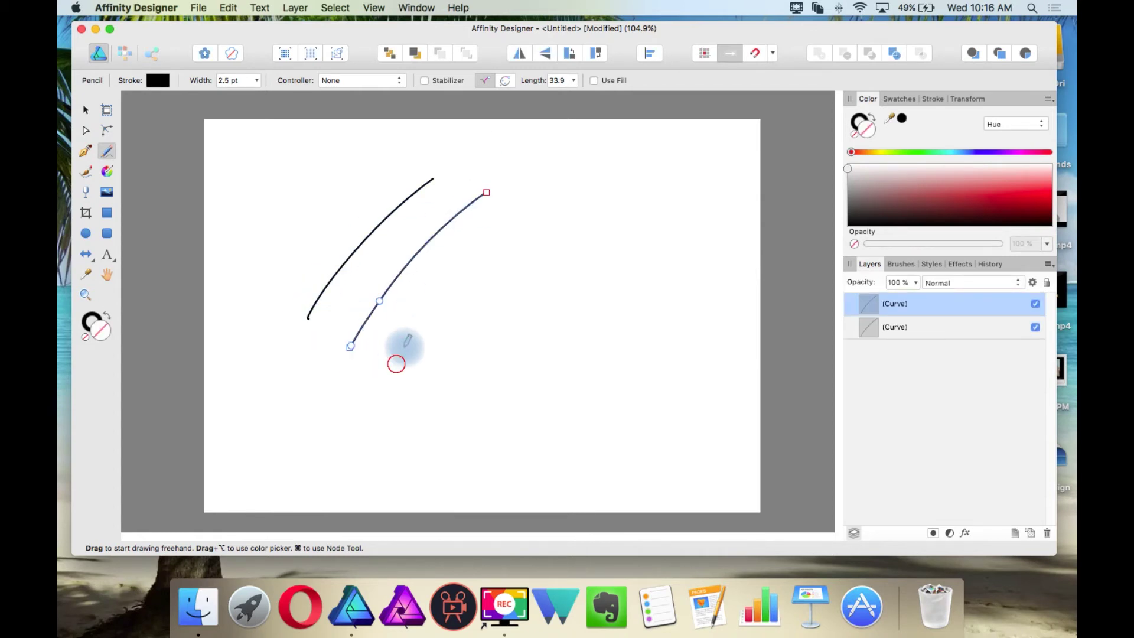
pyautogui.moveTo(397, 364); pyautogui.dragTo(534, 200)
pyautogui.moveTo(458, 366); pyautogui.dragTo(563, 227)
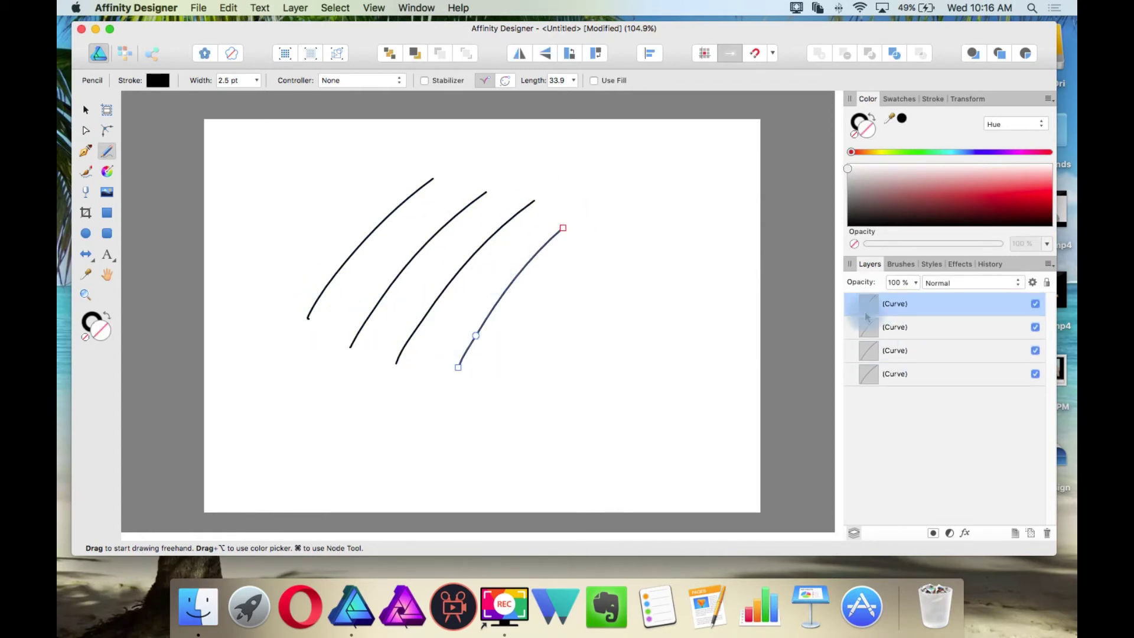
pyautogui.moveTo(516, 389); pyautogui.dragTo(668, 248)
pyautogui.moveTo(584, 420); pyautogui.dragTo(710, 301)
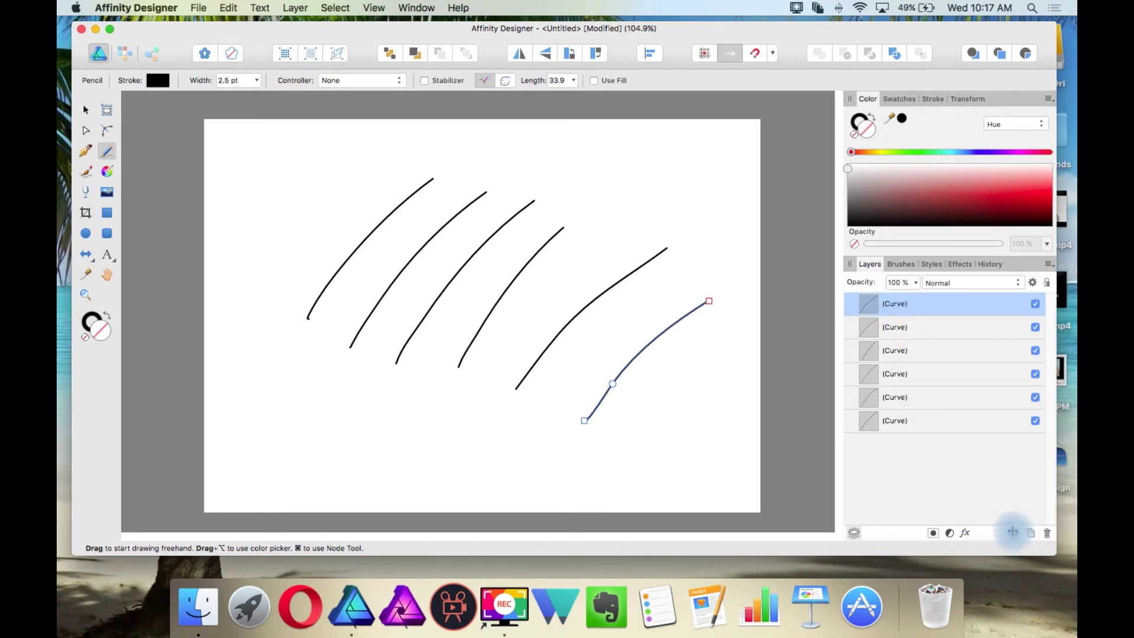
# Add a new layer, Layer1, and move all six Curve layers into it.
pyautogui.click(1014, 533)
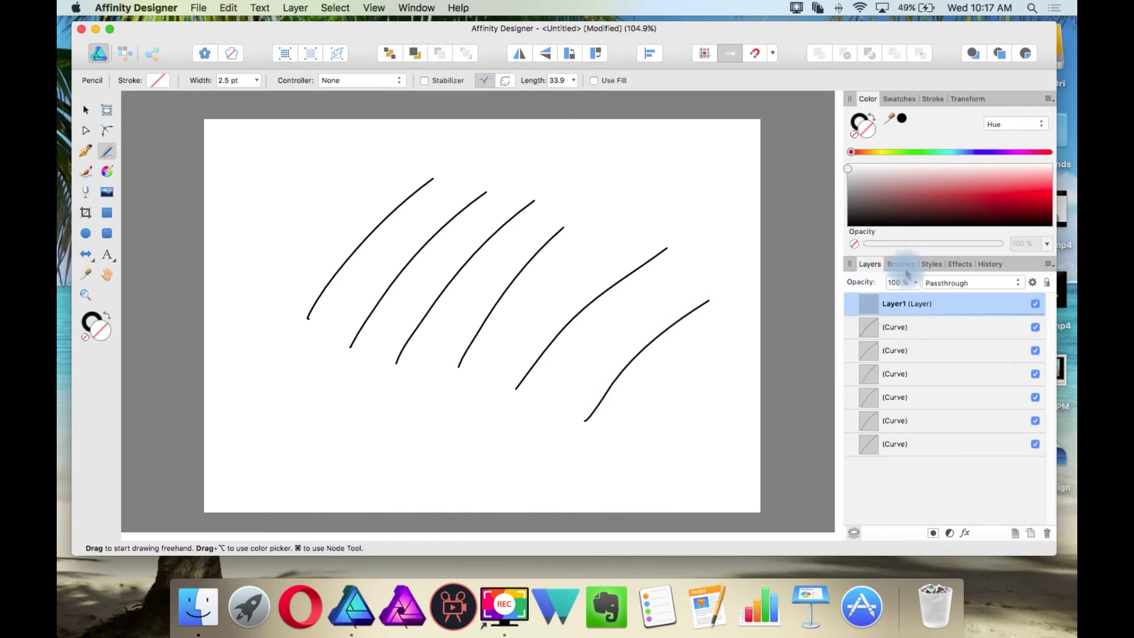
pyautogui.click(914, 332)
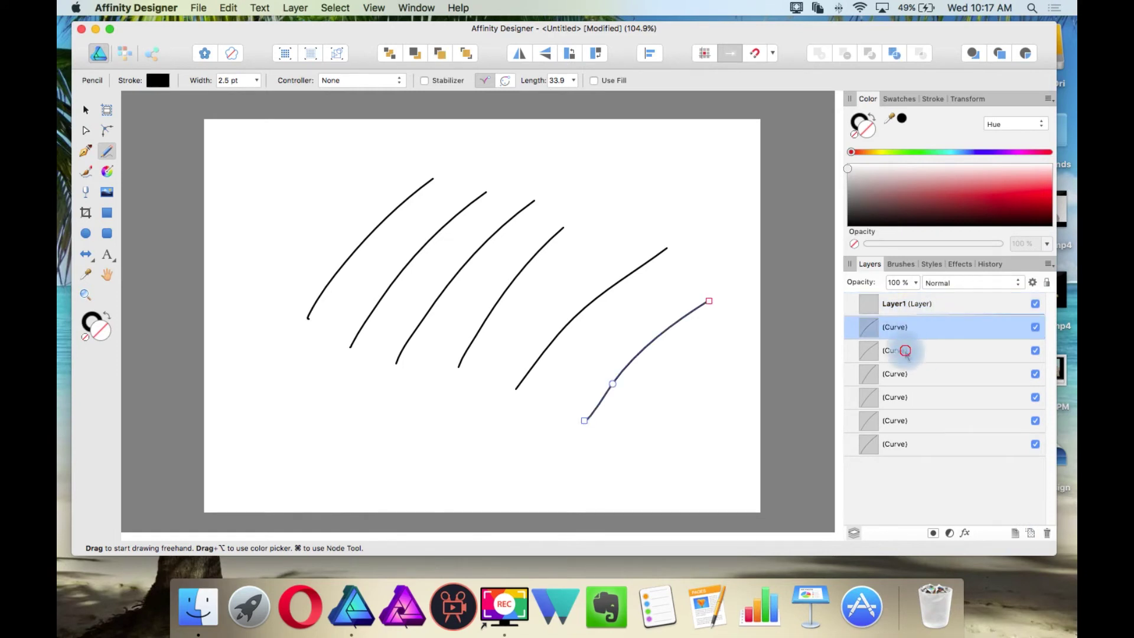
pyautogui.click(909, 341)
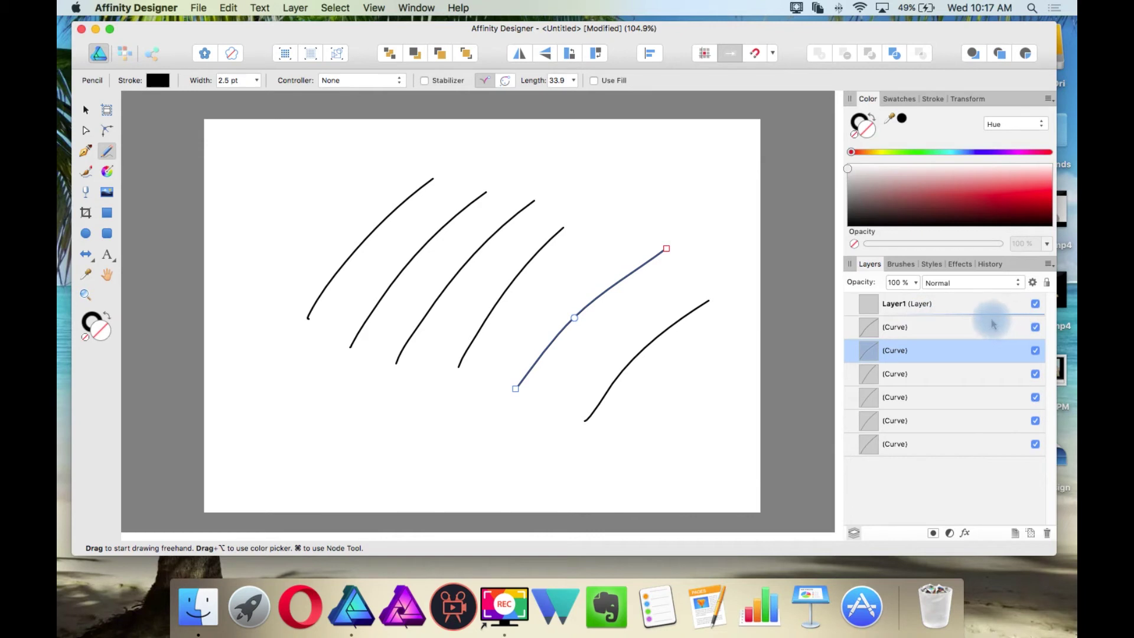
pyautogui.click(952, 330)
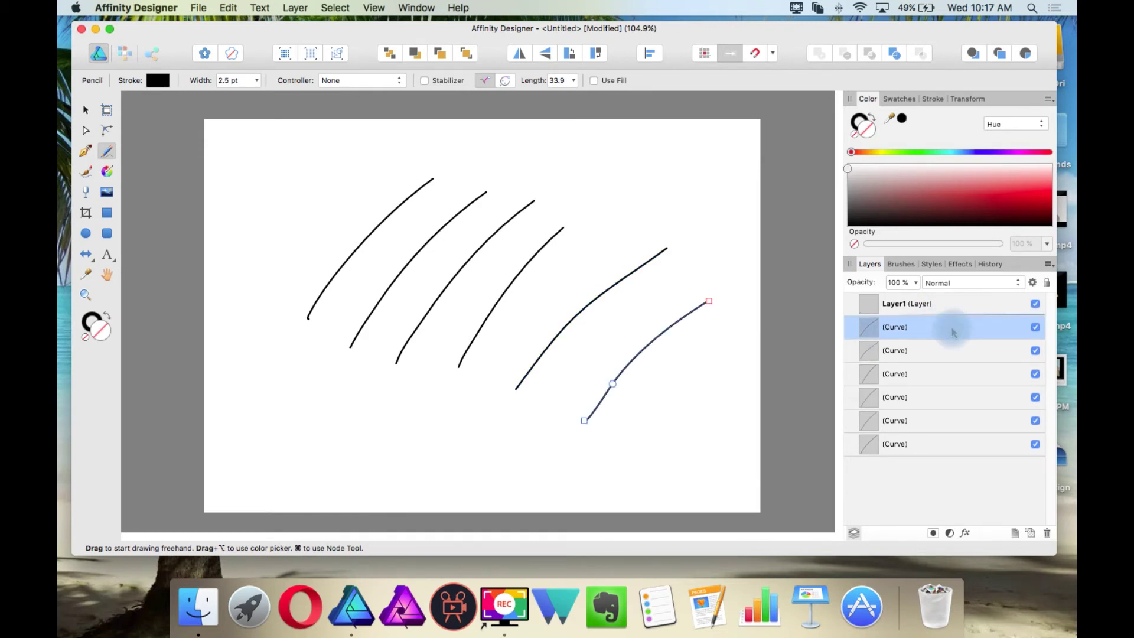
pyautogui.keyDown('shift'); pyautogui.click(934, 444); pyautogui.keyUp('shift')
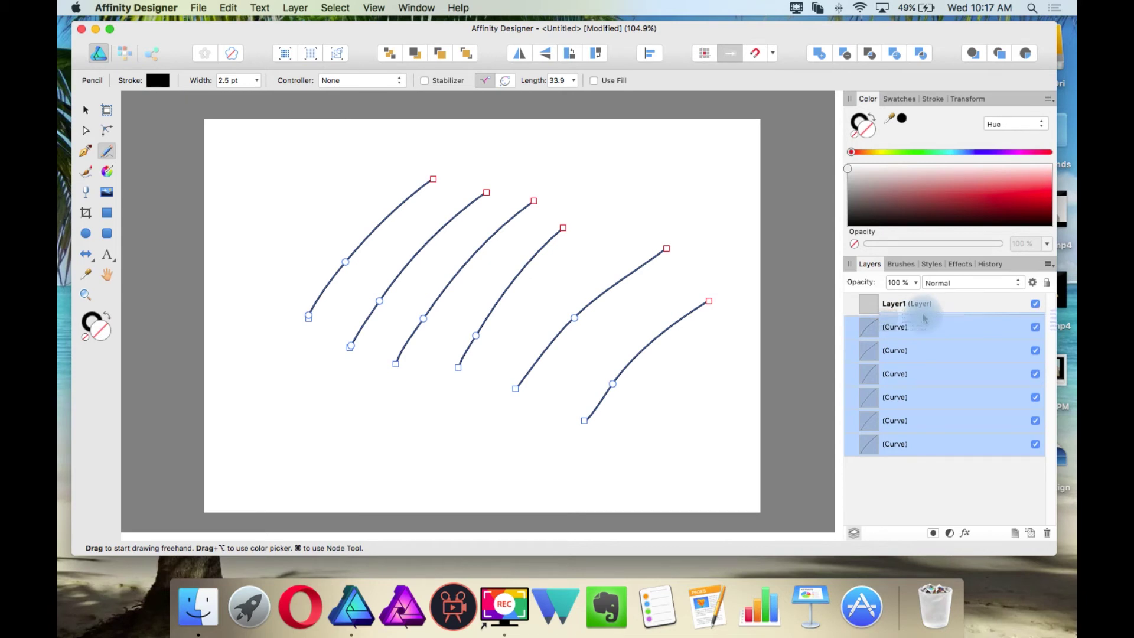
pyautogui.moveTo(924, 319); pyautogui.dragTo(942, 322)
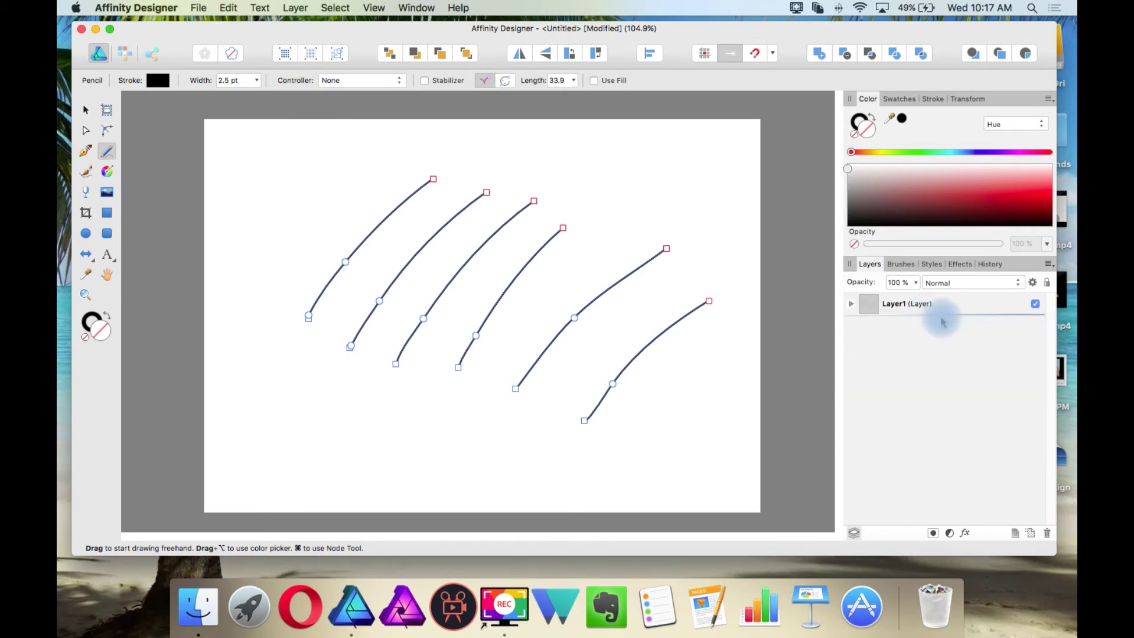
# Draw three more Pencil strokes at the upper left, then collapse and select Layer1.
pyautogui.moveTo(308, 160); pyautogui.dragTo(264, 215)
pyautogui.moveTo(352, 163); pyautogui.dragTo(282, 250)
pyautogui.moveTo(341, 211)
pyautogui.mouseDown()
pyautogui.moveTo(290, 284)
pyautogui.moveTo(296, 313)
pyautogui.moveTo(383, 237)
pyautogui.mouseUp()
pyautogui.click(851, 304)
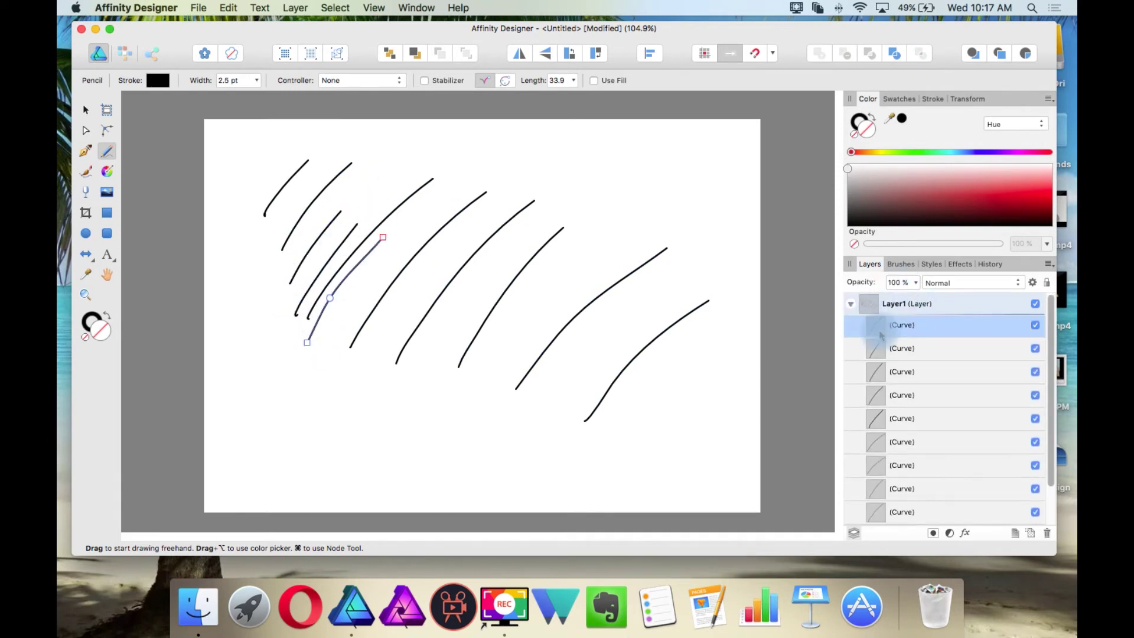
pyautogui.click(852, 304)
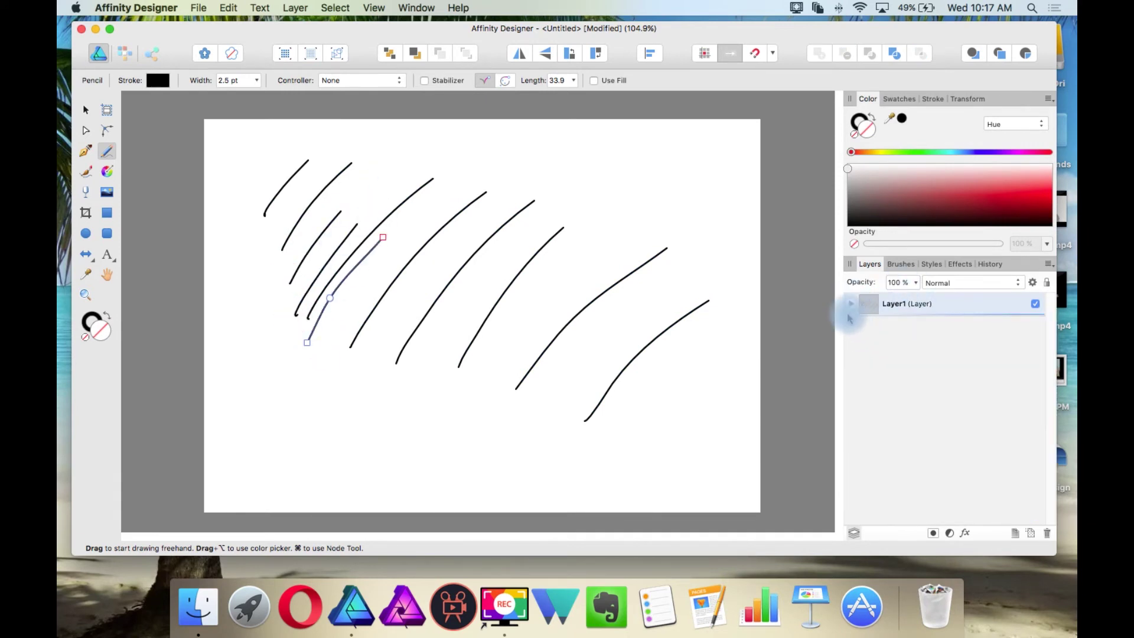
pyautogui.click(847, 306)
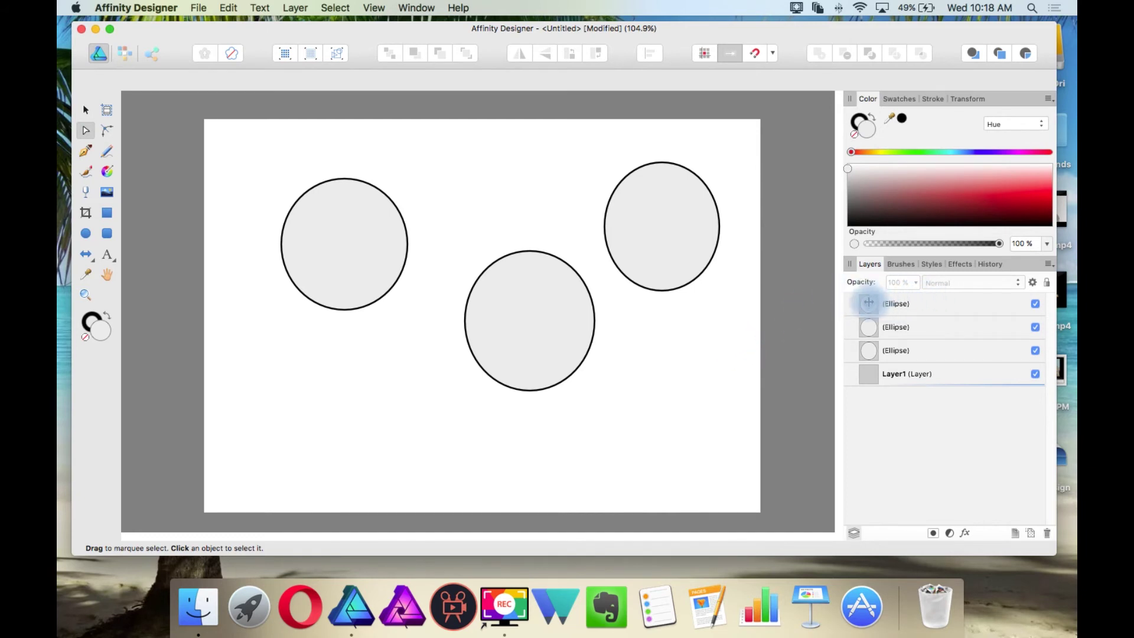
pyautogui.moveTo(869, 302); pyautogui.dragTo(910, 341)
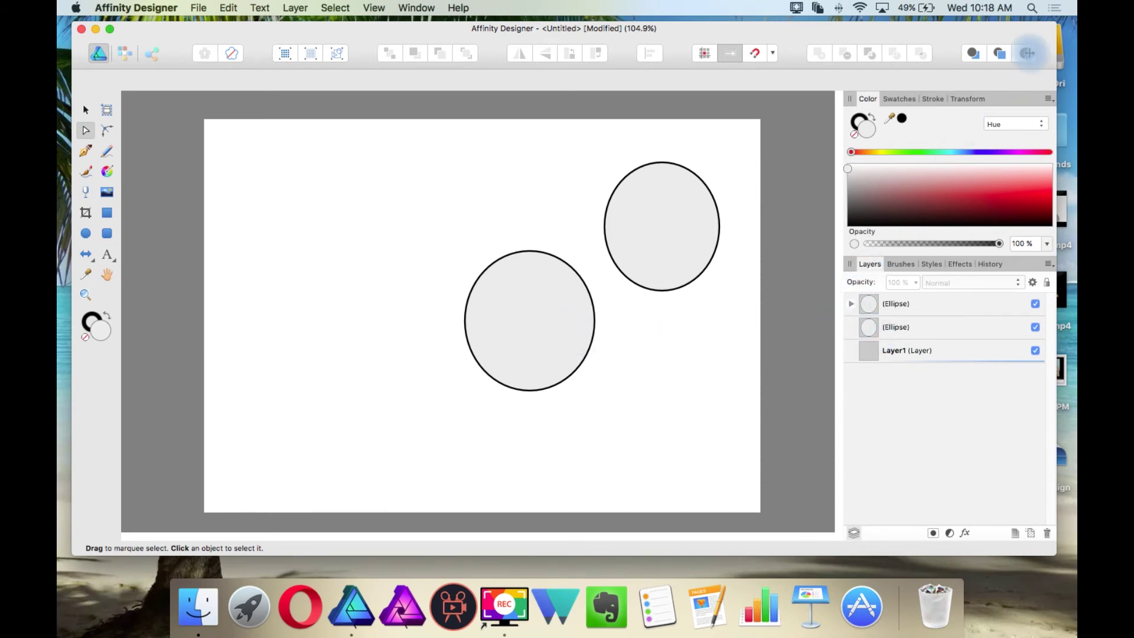
pyautogui.press('super+z')
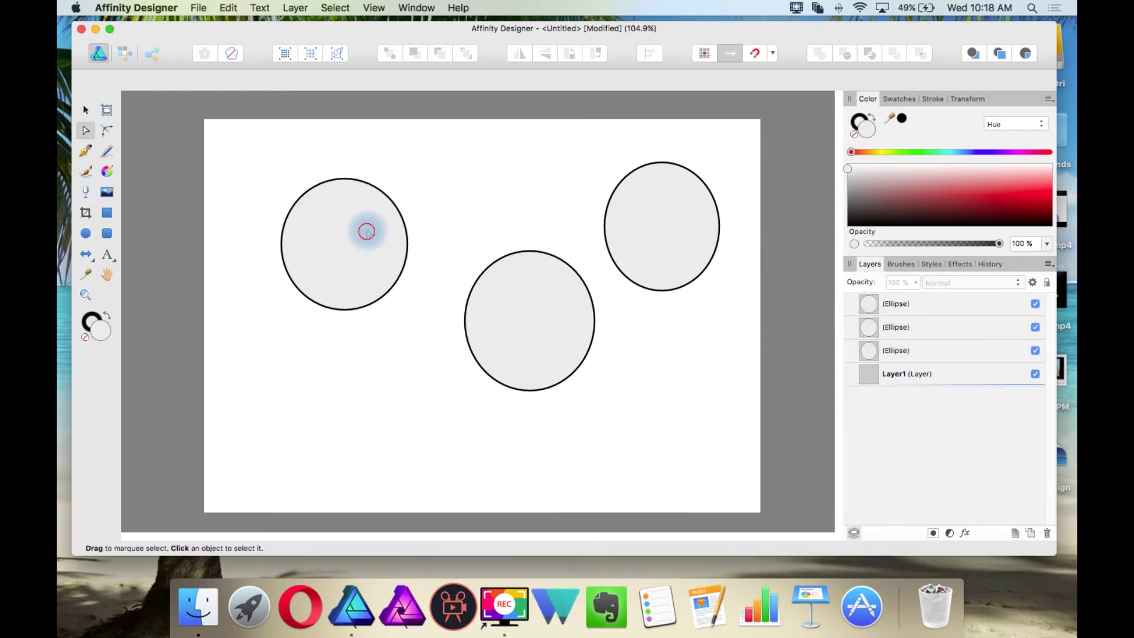
pyautogui.moveTo(364, 228); pyautogui.dragTo(479, 295)
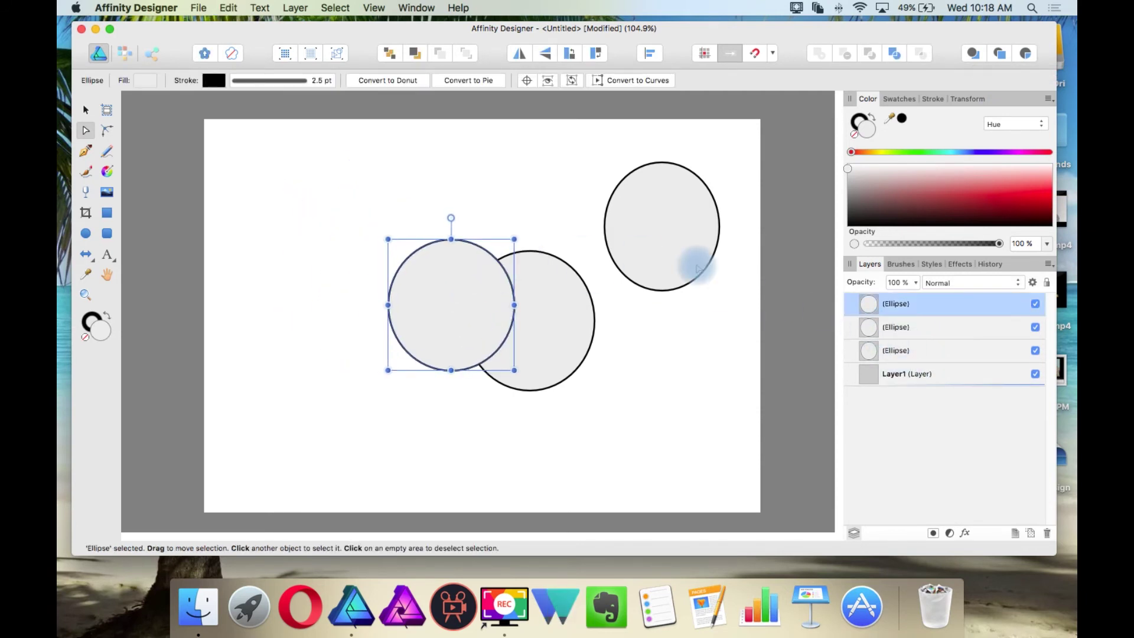
pyautogui.click(885, 327)
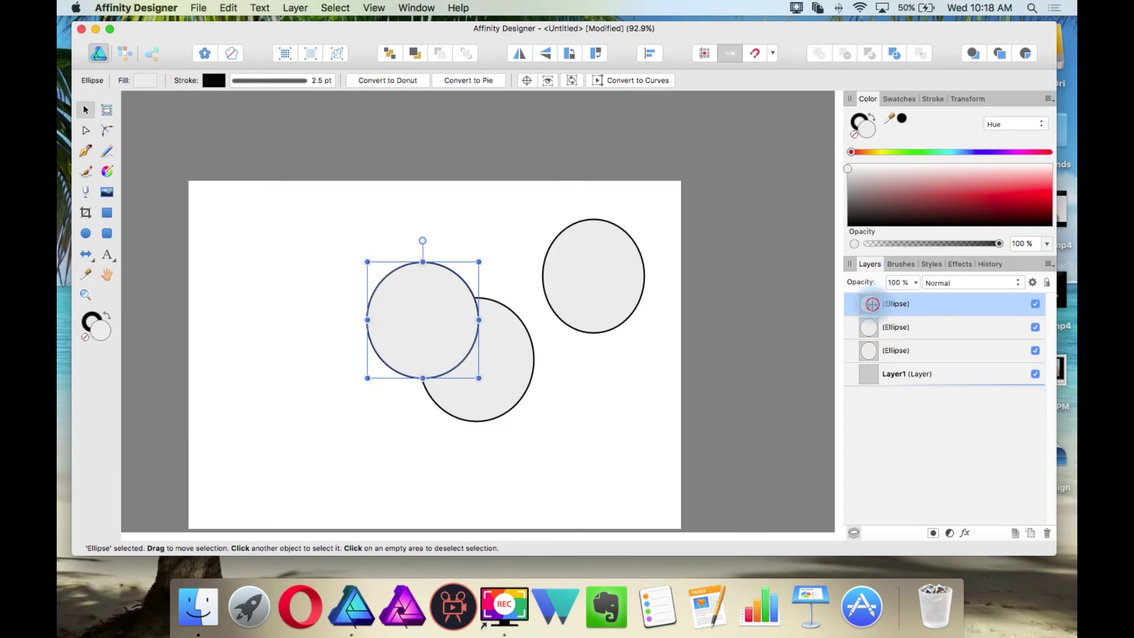
pyautogui.moveTo(883, 303); pyautogui.dragTo(915, 334)
pyautogui.moveTo(460, 342); pyautogui.dragTo(480, 353)
pyautogui.click(852, 303)
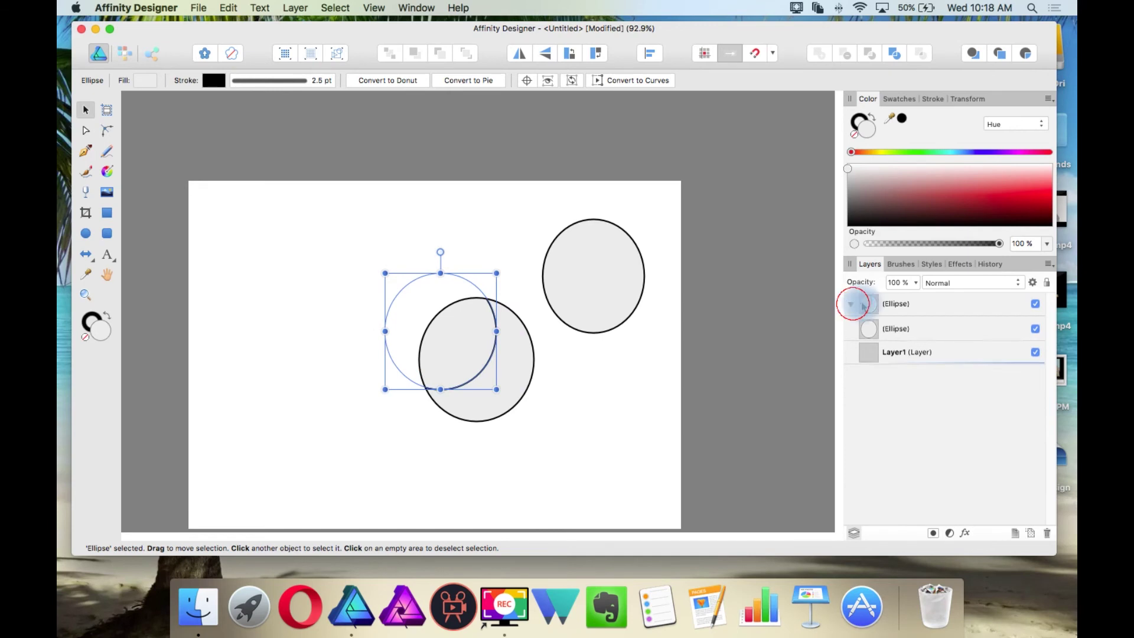
pyautogui.moveTo(883, 330); pyautogui.dragTo(892, 301)
pyautogui.press('super+z')
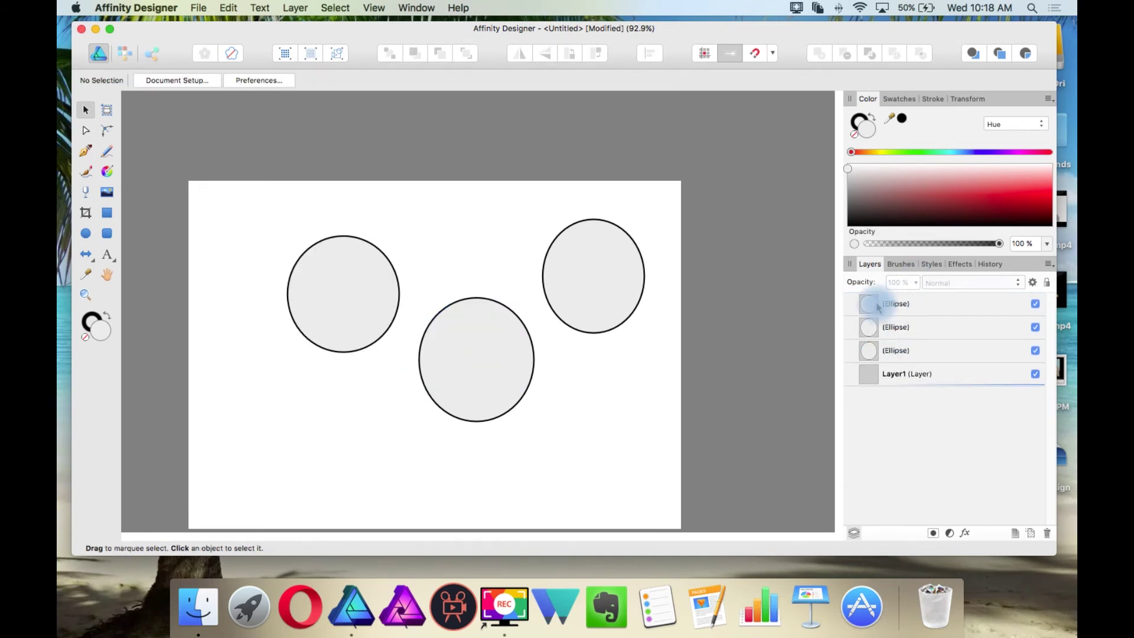
pyautogui.moveTo(886, 312); pyautogui.dragTo(936, 390)
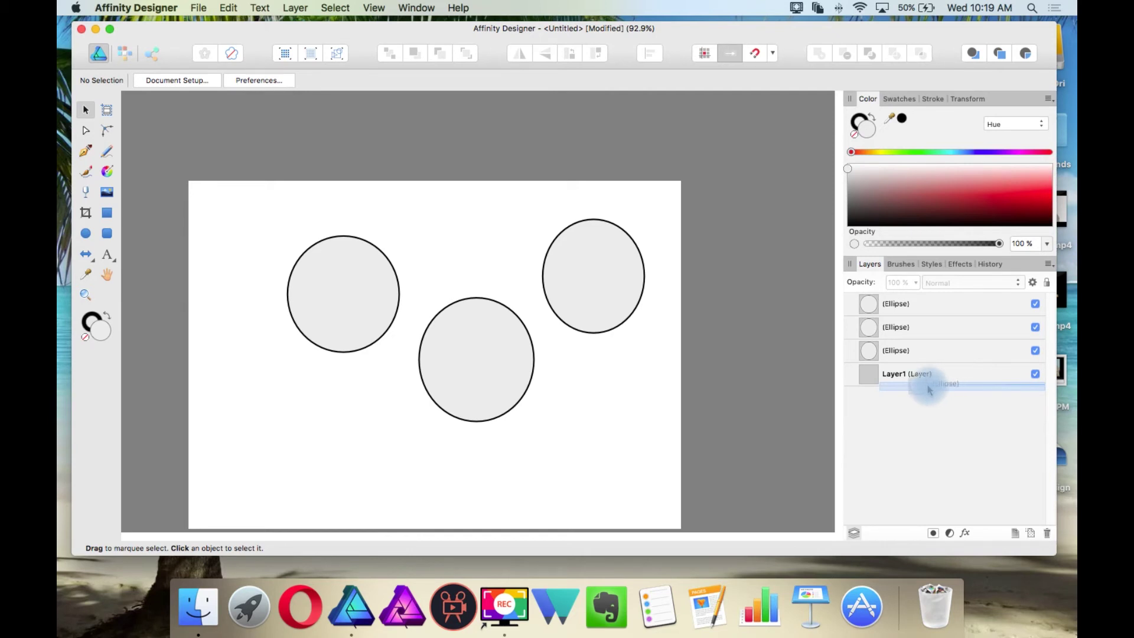
pyautogui.moveTo(929, 390); pyautogui.dragTo(908, 392)
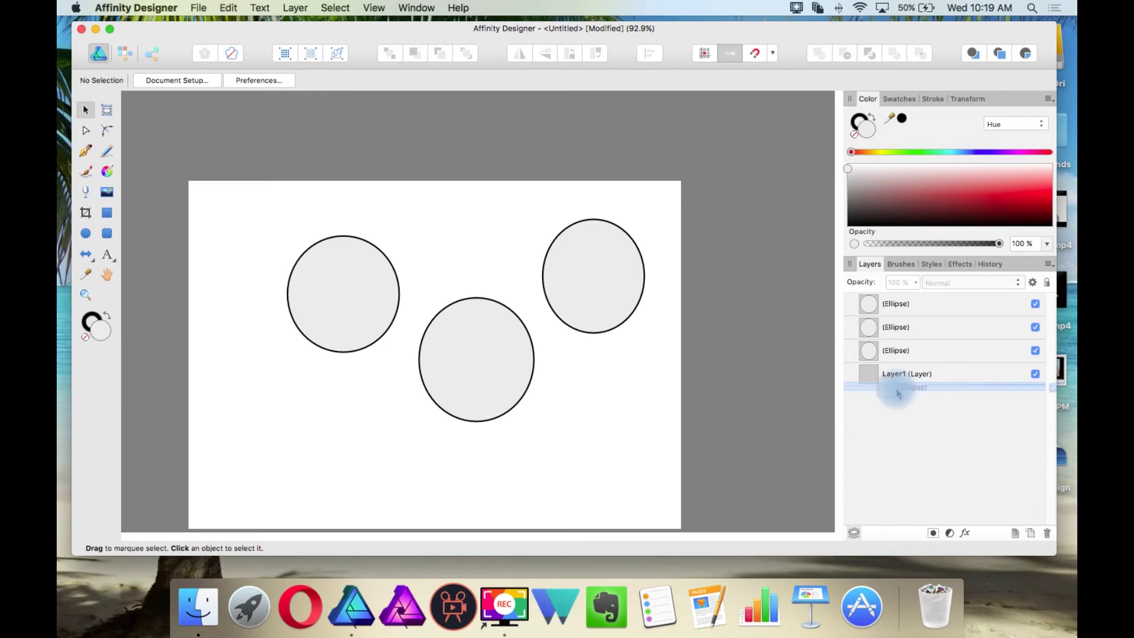
pyautogui.moveTo(897, 395); pyautogui.dragTo(898, 391)
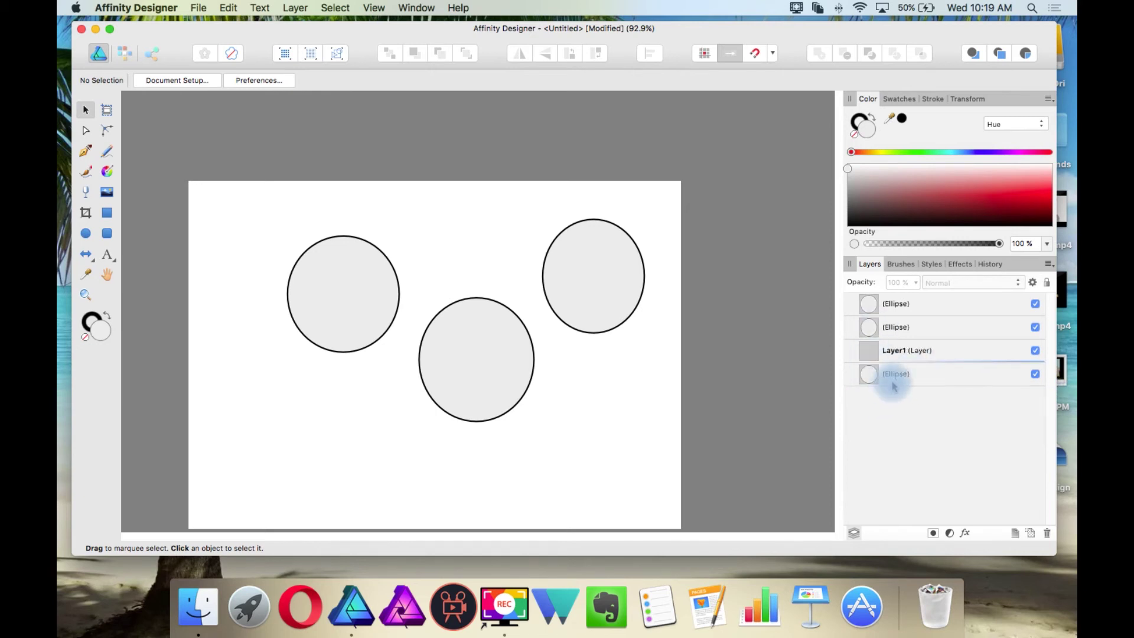
pyautogui.moveTo(868, 375); pyautogui.dragTo(890, 353)
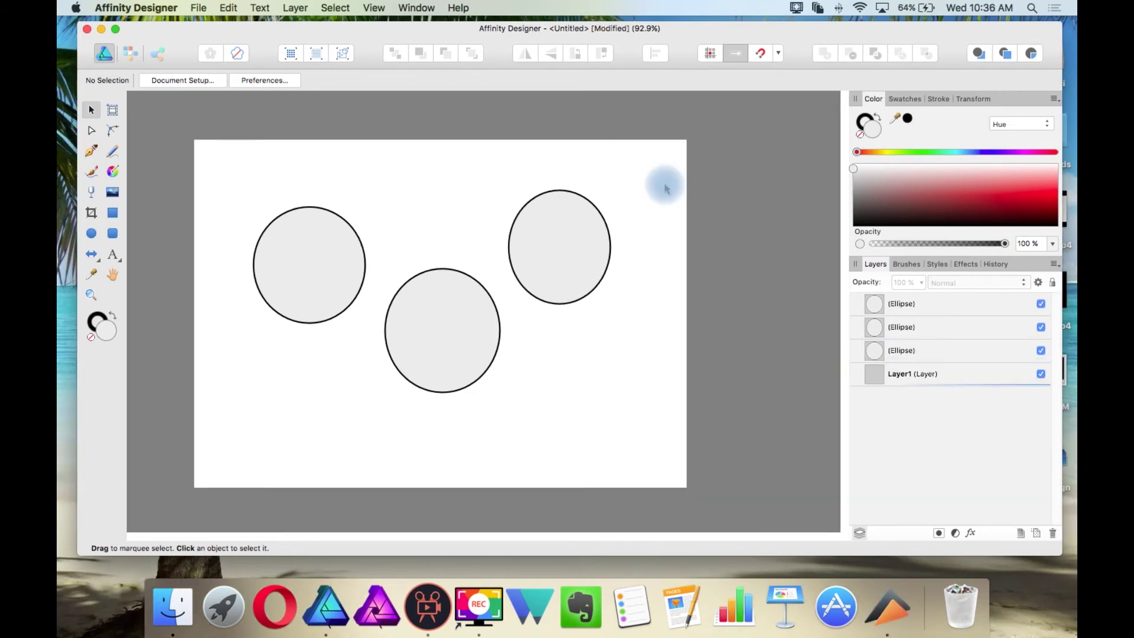
# Group the three marquee-selected ellipses via Layer > Group and shift the group slightly left.
pyautogui.moveTo(212, 145); pyautogui.dragTo(675, 437)
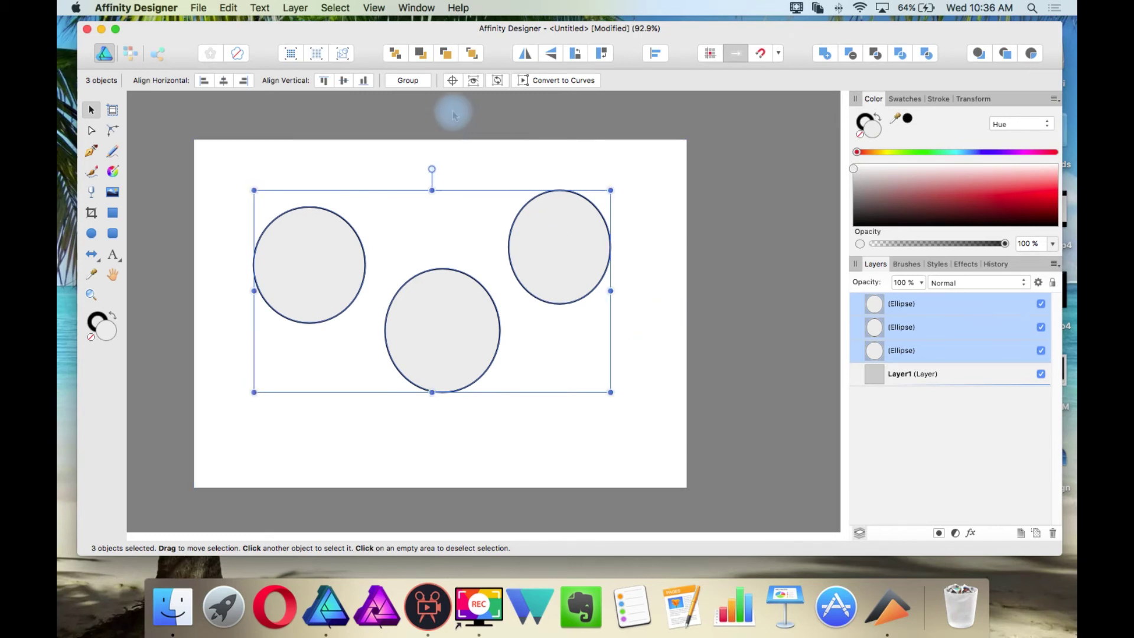
pyautogui.click(295, 8)
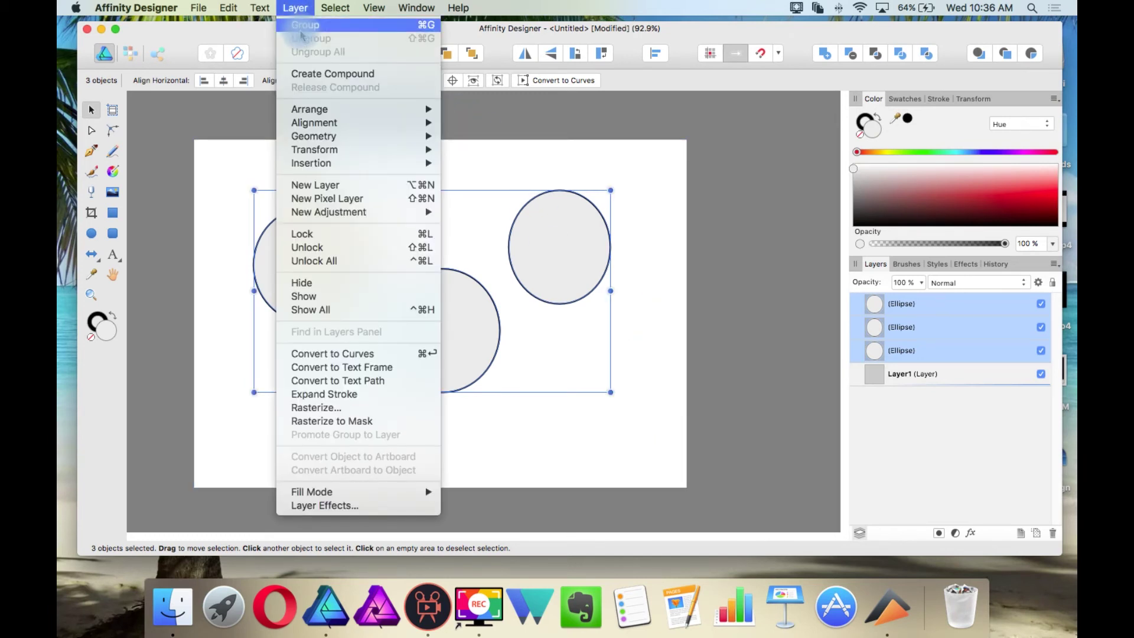
pyautogui.click(302, 29)
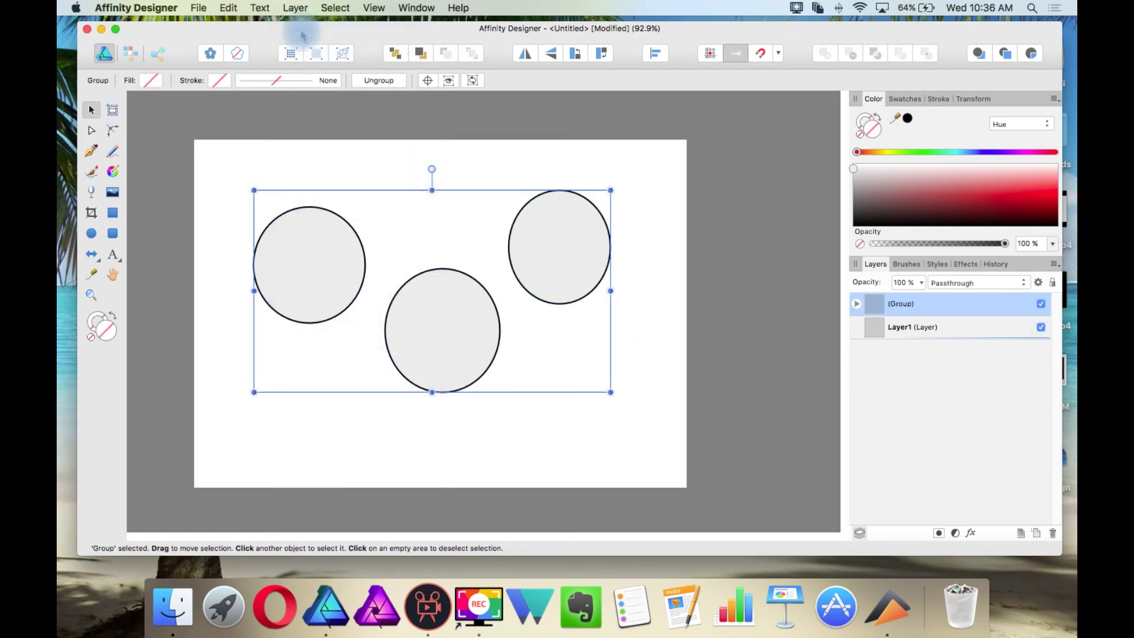
pyautogui.click(704, 242)
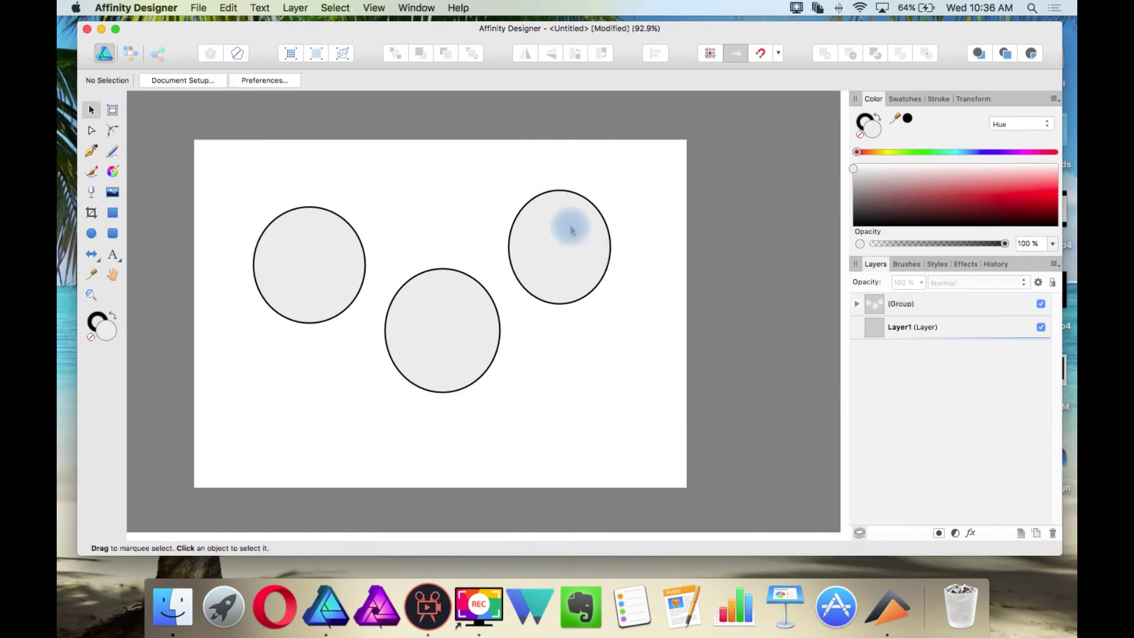
pyautogui.moveTo(571, 231); pyautogui.dragTo(553, 252)
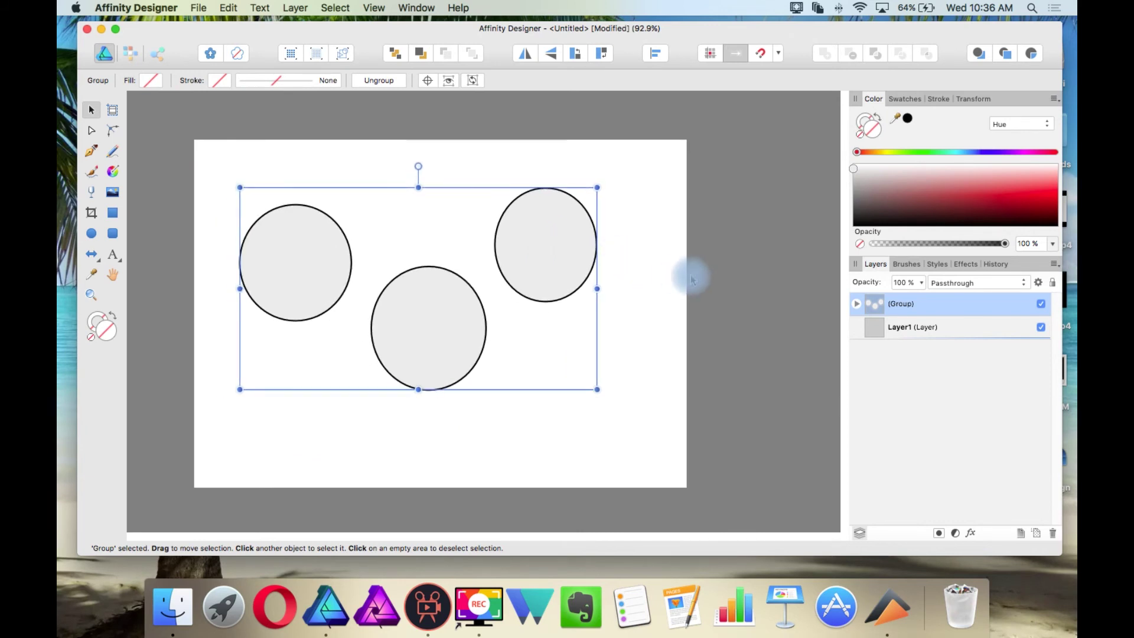
pyautogui.click(655, 229)
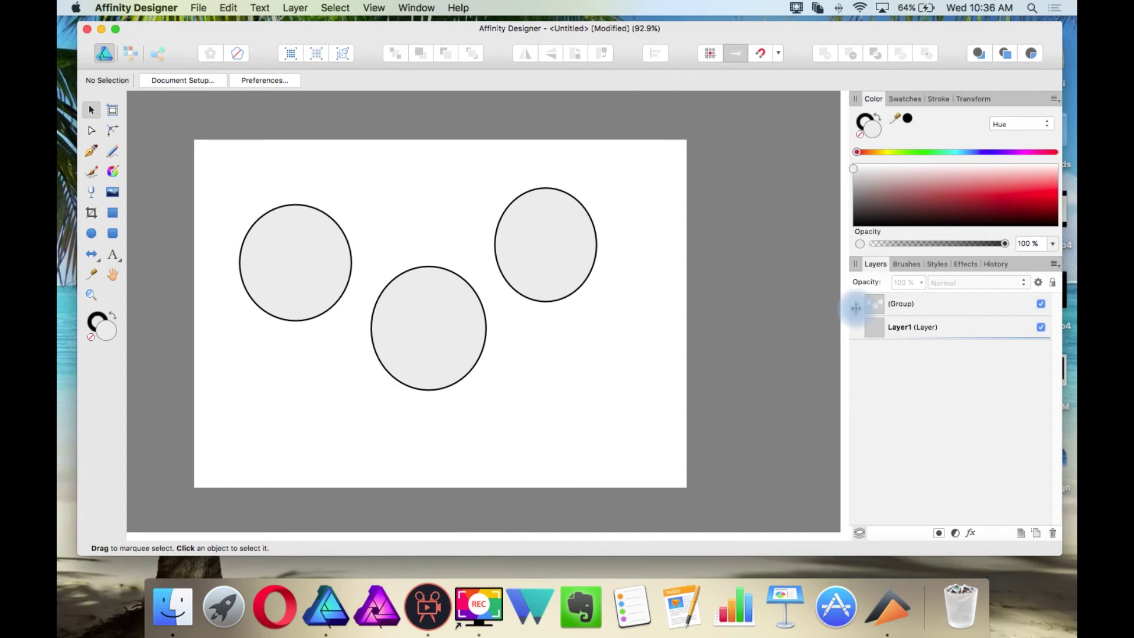
pyautogui.click(856, 305)
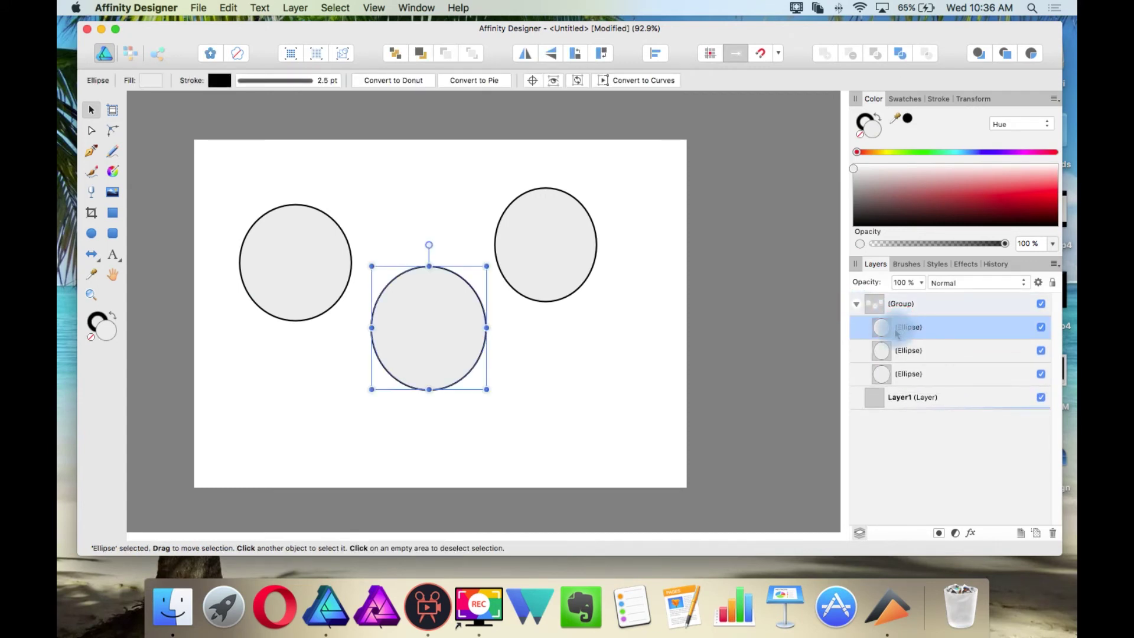
# Pull the middle Ellipse out of the Group, nudge it down-left, and return it to the Group.
pyautogui.moveTo(894, 308); pyautogui.dragTo(882, 302)
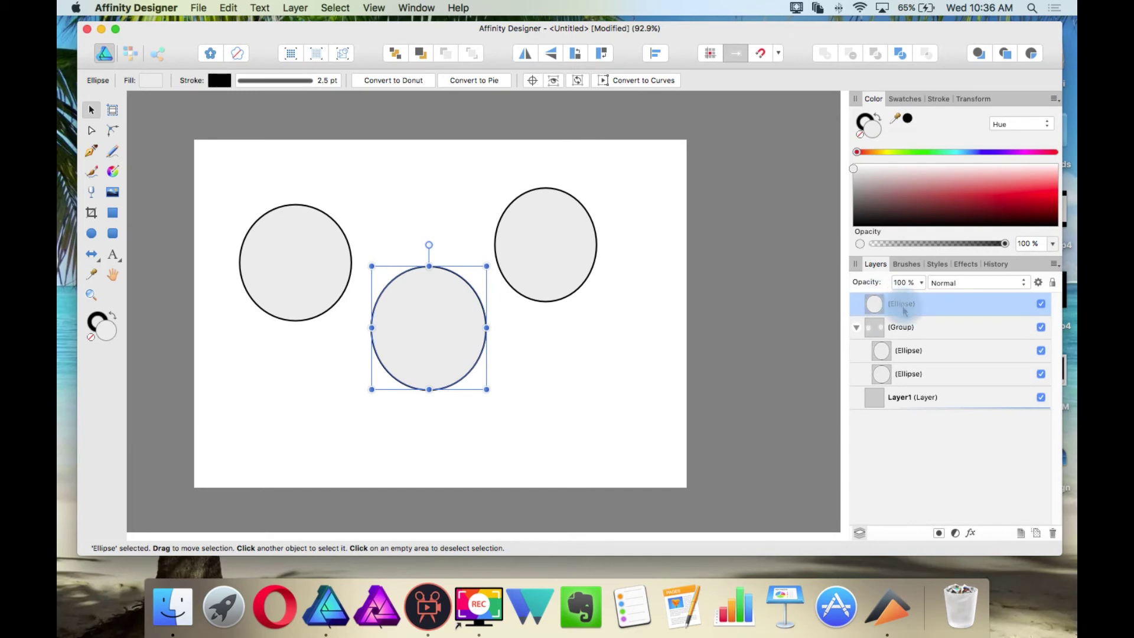
pyautogui.click(917, 373)
pyautogui.click(460, 295)
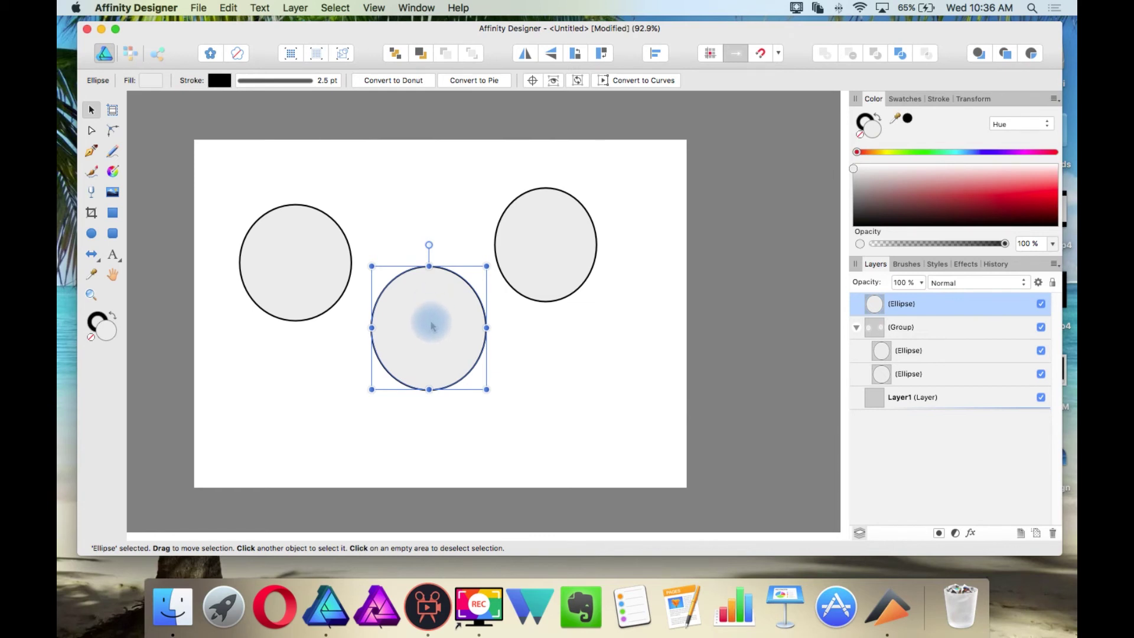
pyautogui.moveTo(432, 325); pyautogui.dragTo(430, 333)
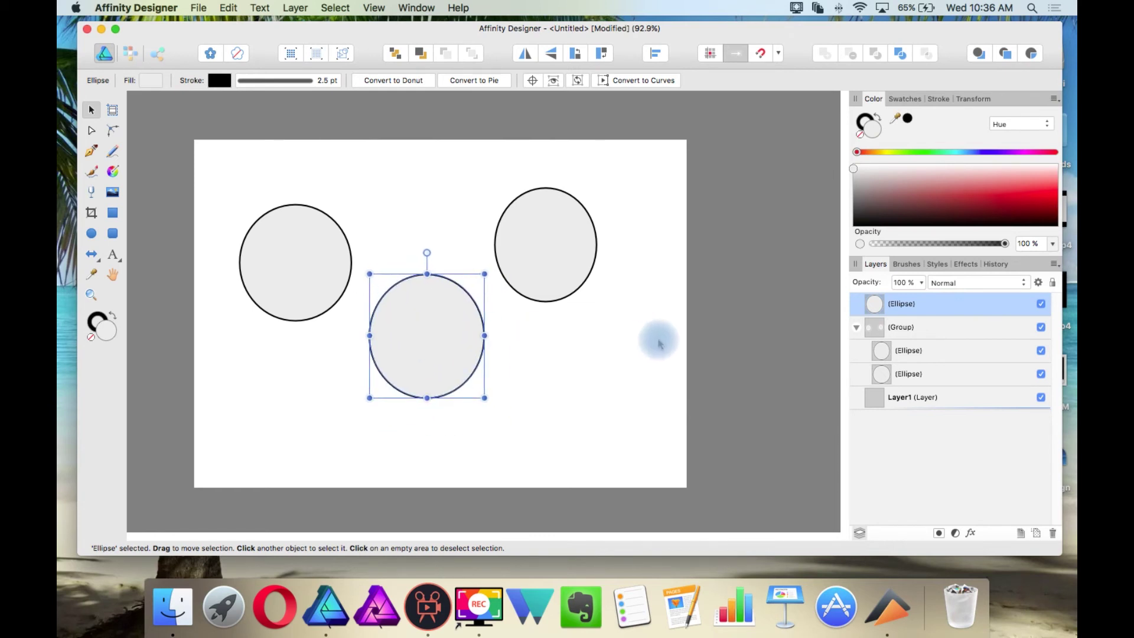
pyautogui.moveTo(877, 305); pyautogui.dragTo(865, 327)
pyautogui.click(860, 304)
pyautogui.click(696, 337)
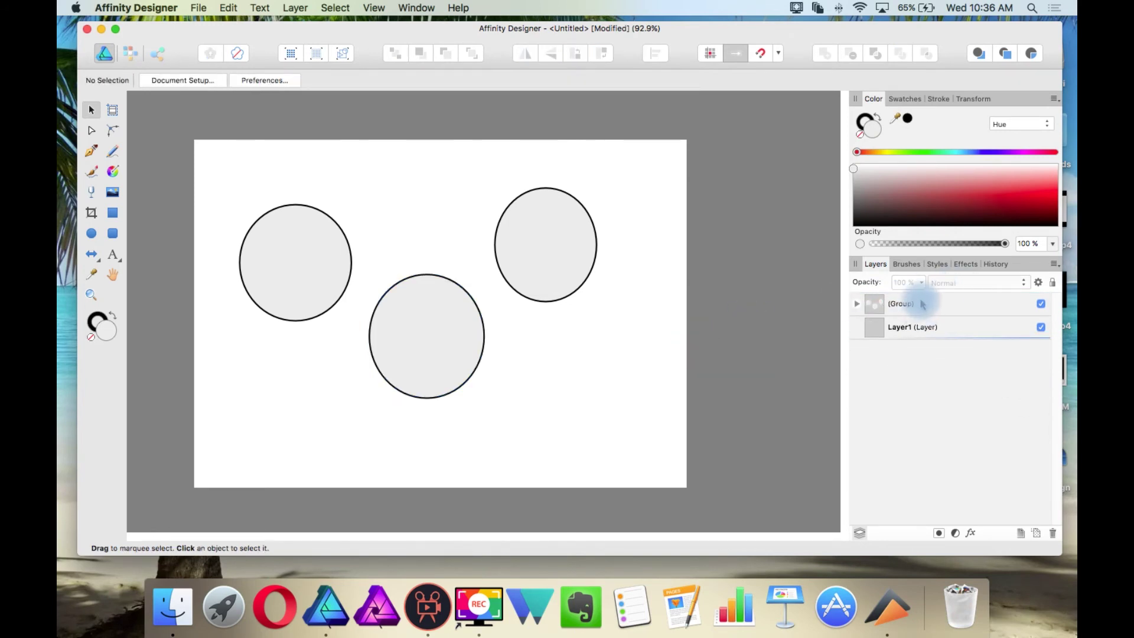
pyautogui.click(898, 303)
pyautogui.click(657, 262)
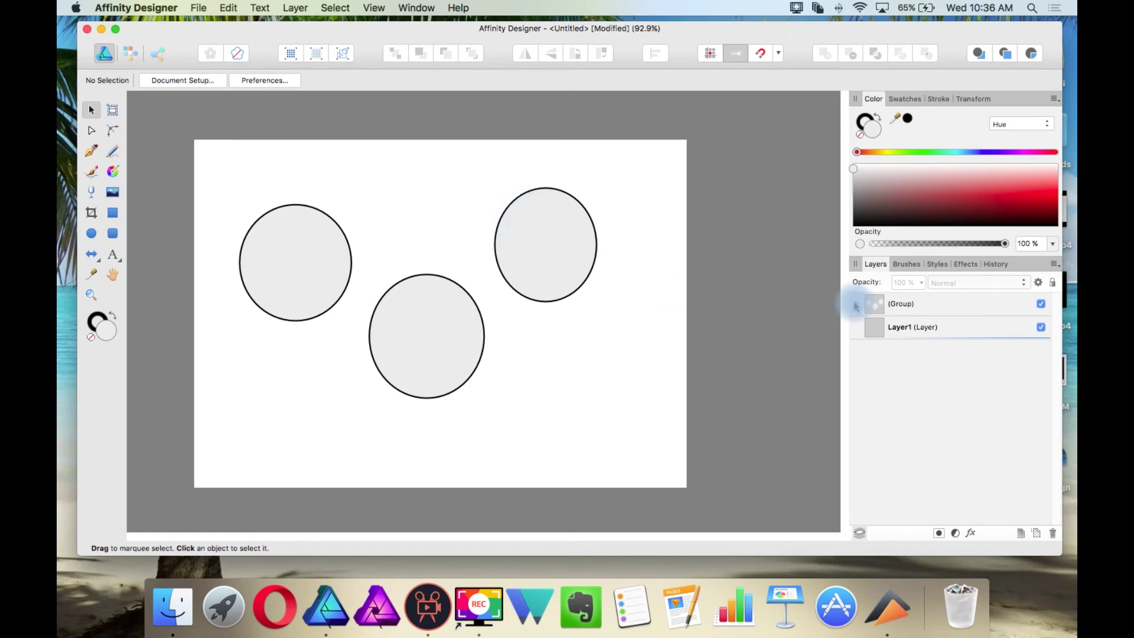
# Select the top-right circle through the expanded Group in Layers, then deselect it.
pyautogui.click(856, 305)
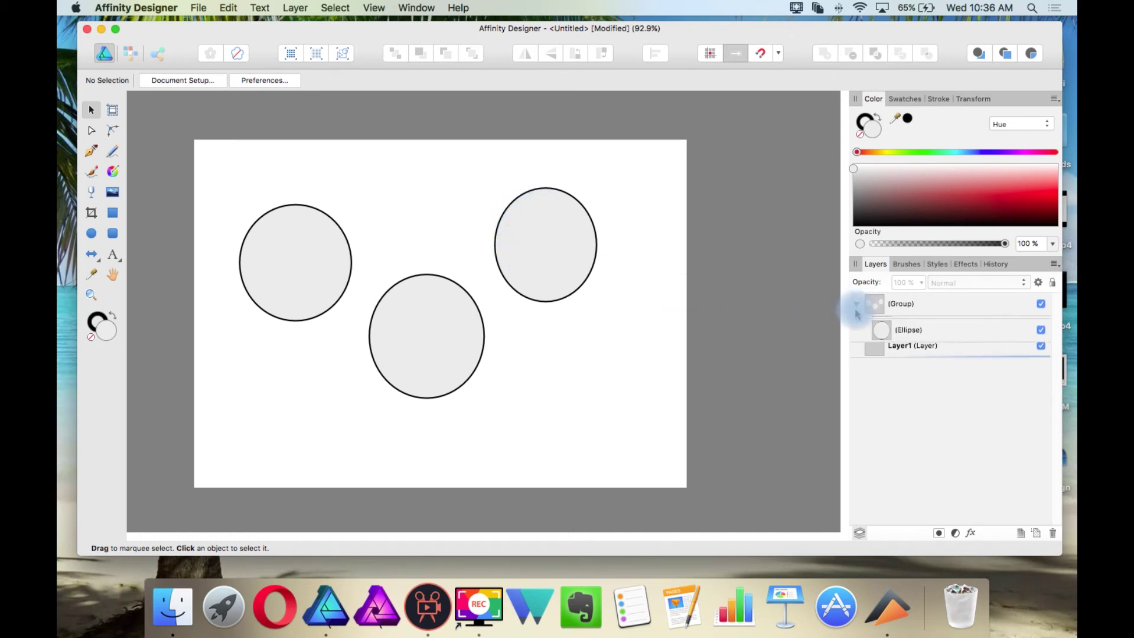
pyautogui.click(910, 336)
pyautogui.click(909, 353)
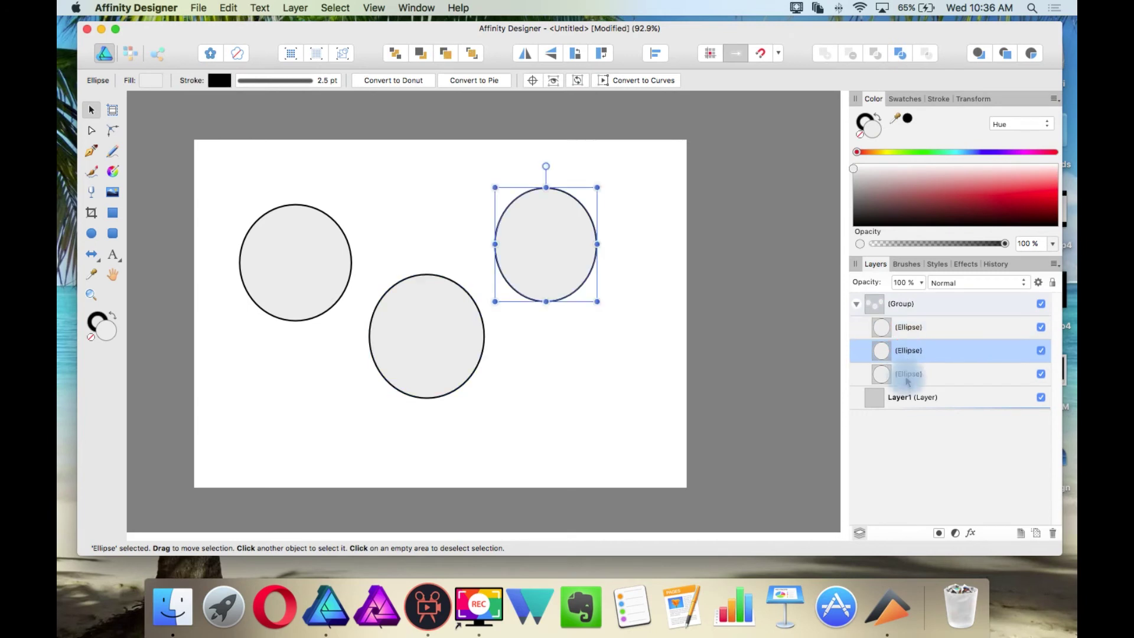
pyautogui.click(858, 305)
pyautogui.click(752, 248)
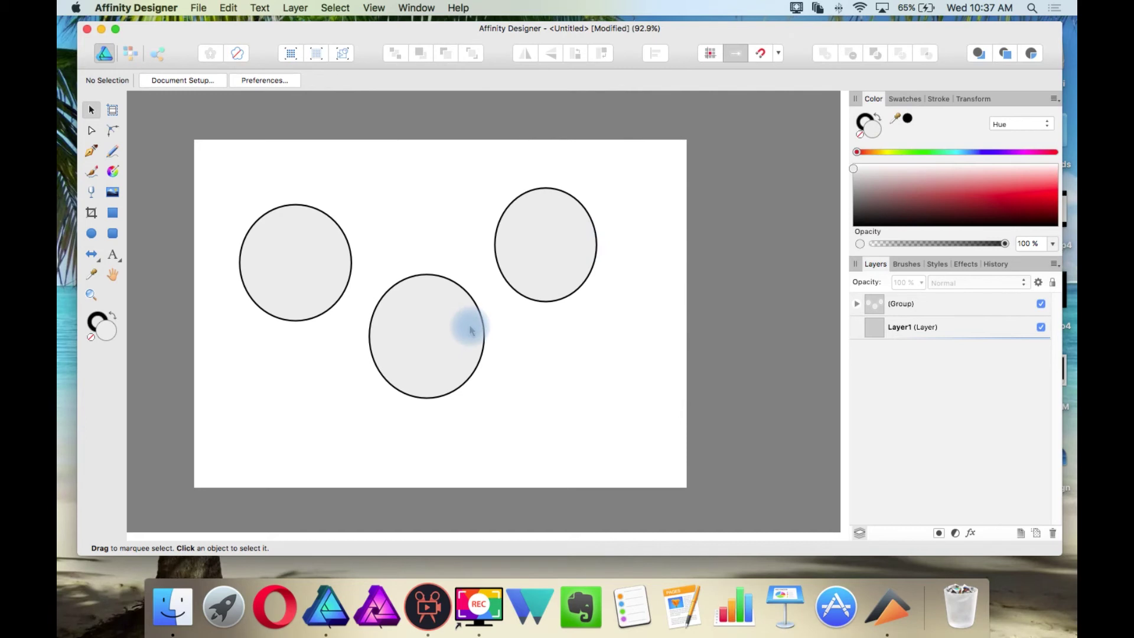
# Drag the bottom circle lower, then select each circle and the whole group on the canvas.
pyautogui.click(421, 326)
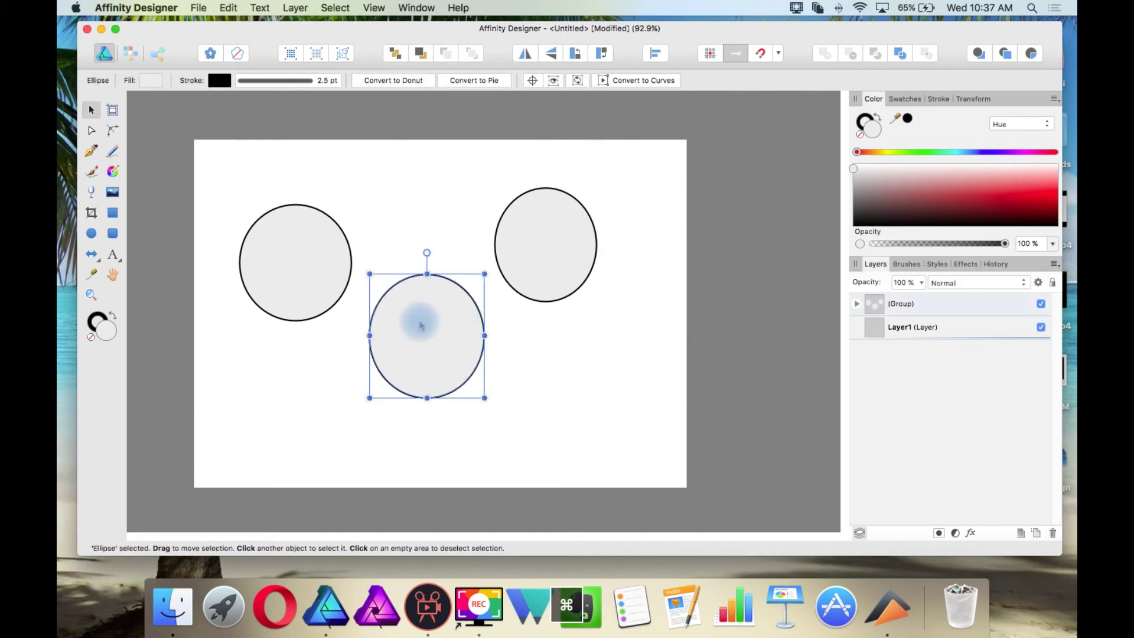
pyautogui.moveTo(431, 325); pyautogui.dragTo(454, 362)
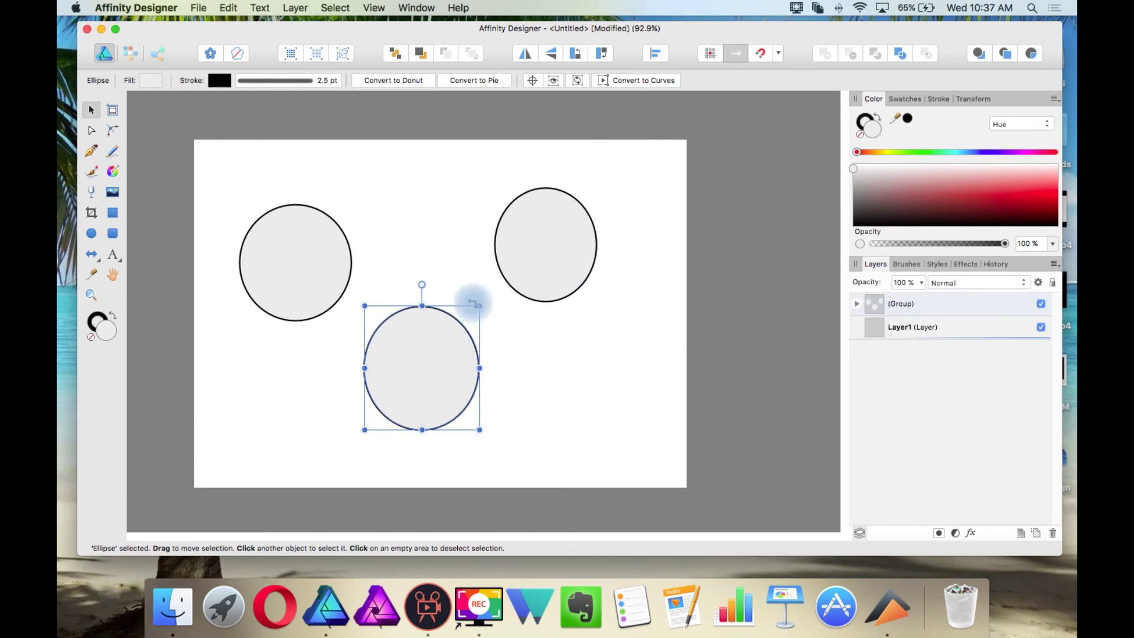
pyautogui.click(537, 261)
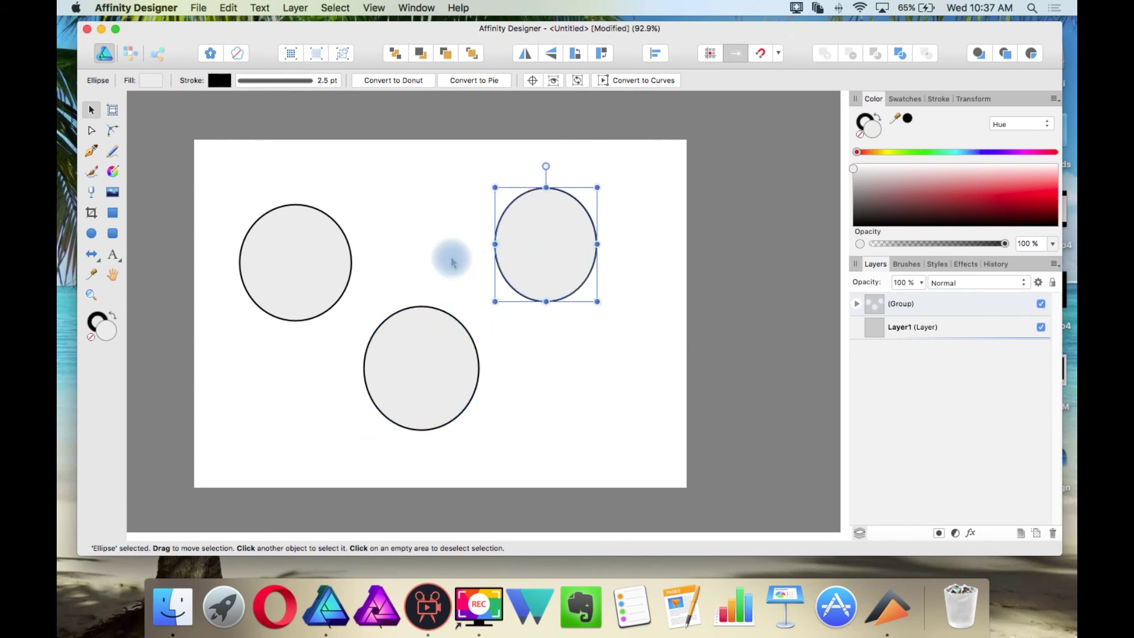
pyautogui.click(323, 258)
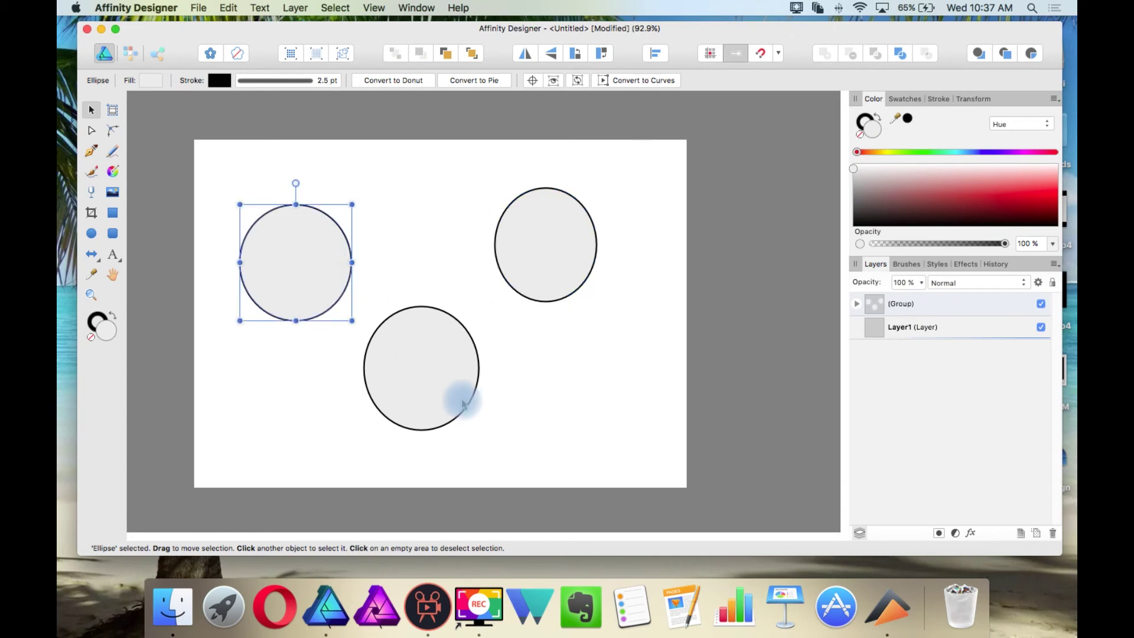
pyautogui.click(459, 398)
pyautogui.click(561, 247)
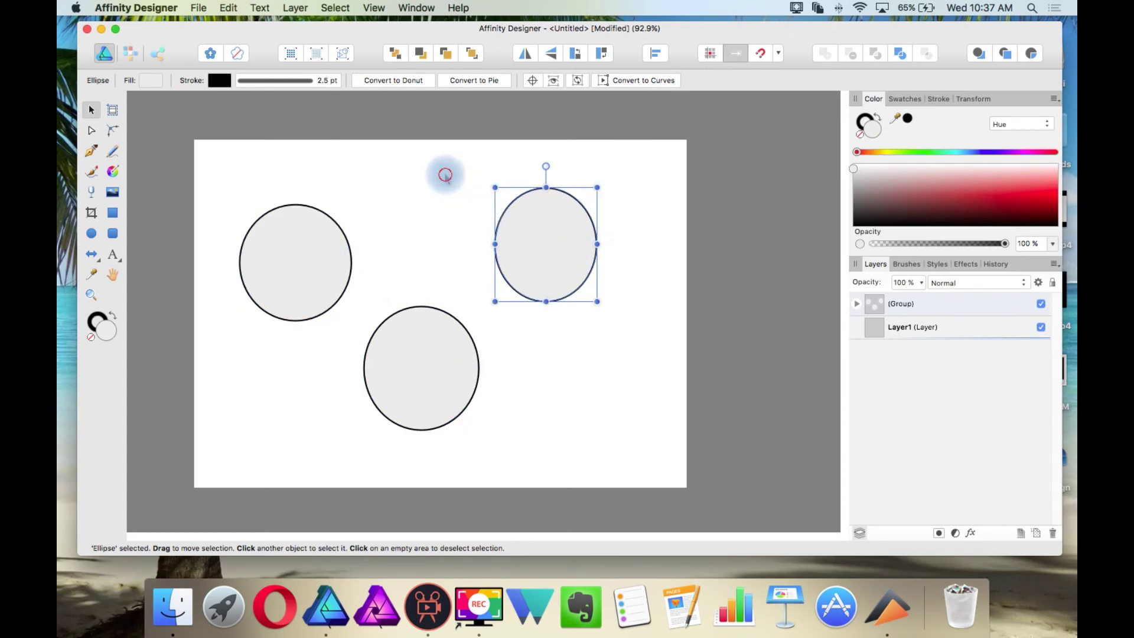
pyautogui.click(445, 175)
pyautogui.click(540, 243)
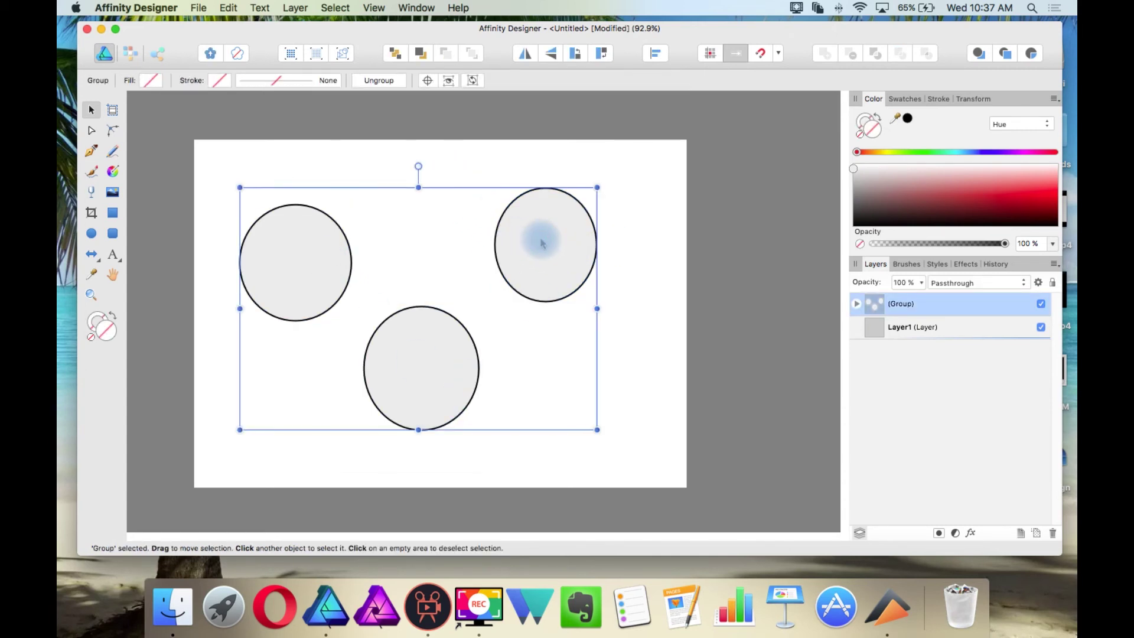
pyautogui.click(690, 301)
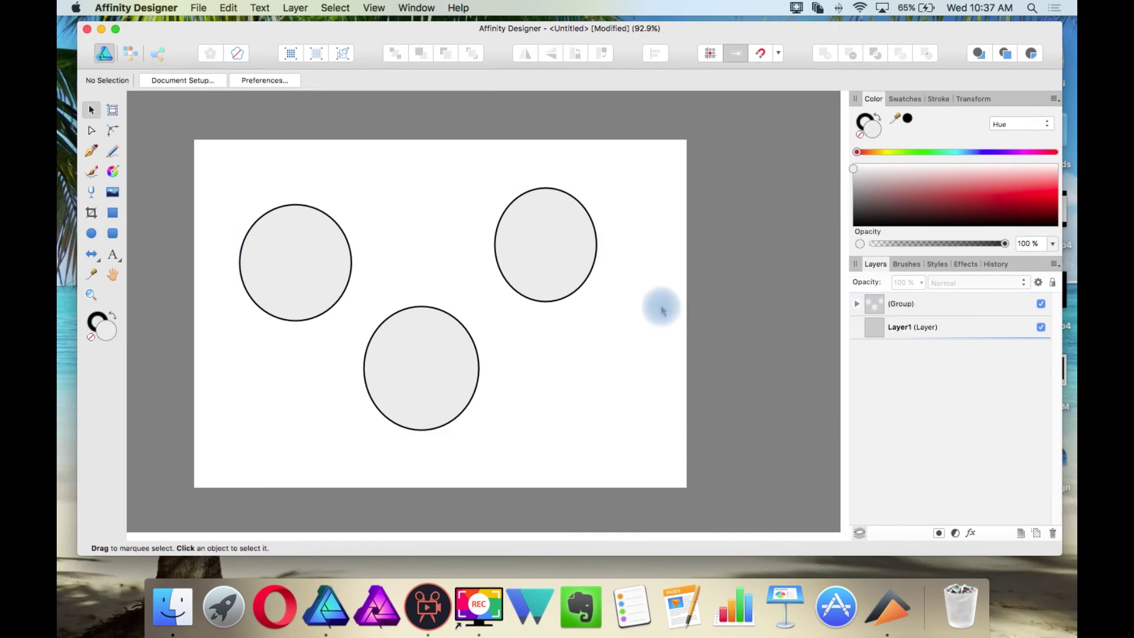
# Move the three Ellipse layers above the Group and drag the bottom circle onto the top-right one.
pyautogui.click(908, 305)
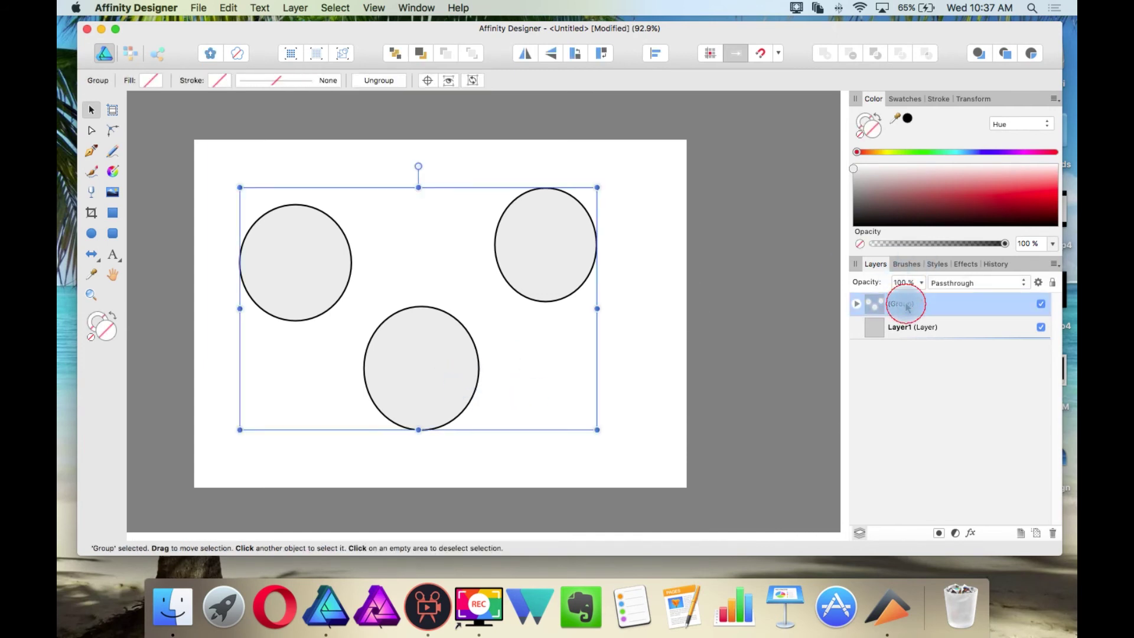
pyautogui.click(858, 307)
pyautogui.click(907, 373)
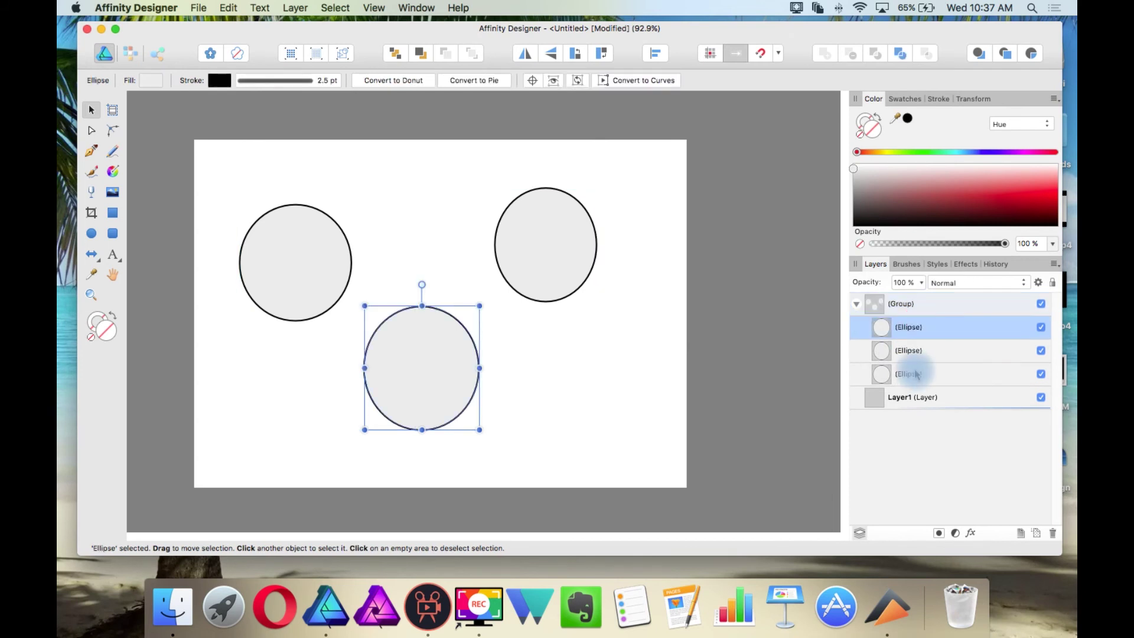
pyautogui.keyDown('shift'); pyautogui.click(903, 326); pyautogui.keyUp('shift')
pyautogui.moveTo(911, 294); pyautogui.dragTo(910, 297)
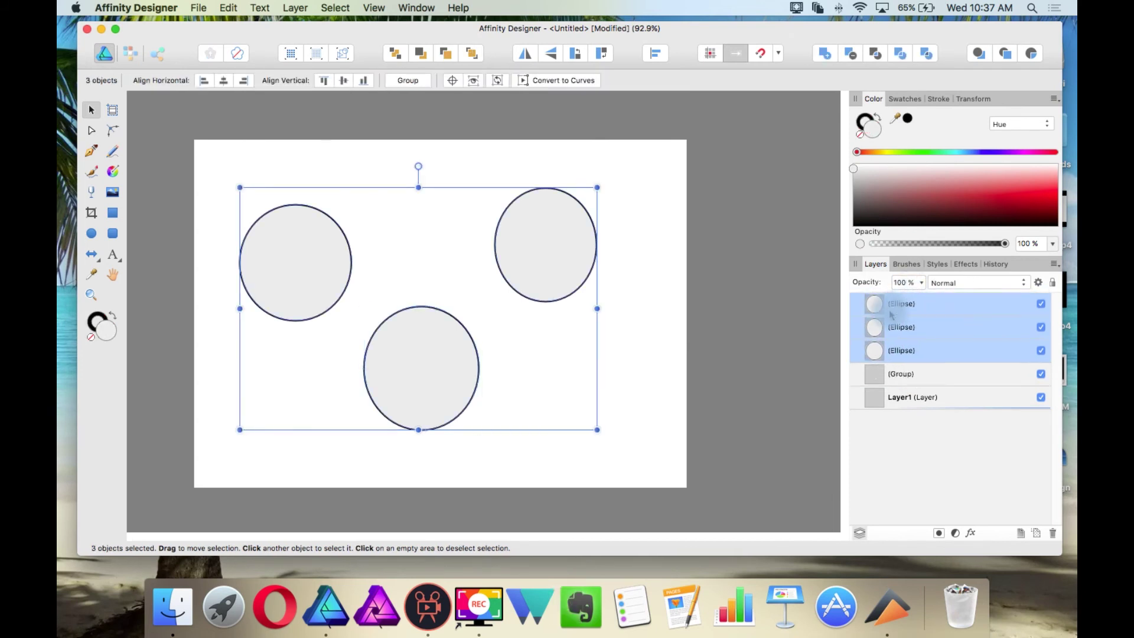
pyautogui.press('super+d')
pyautogui.moveTo(392, 357); pyautogui.dragTo(460, 257)
# Clip the overlapping circle inside the top-right circle and reposition it within its container.
pyautogui.click(550, 258)
pyautogui.click(509, 273)
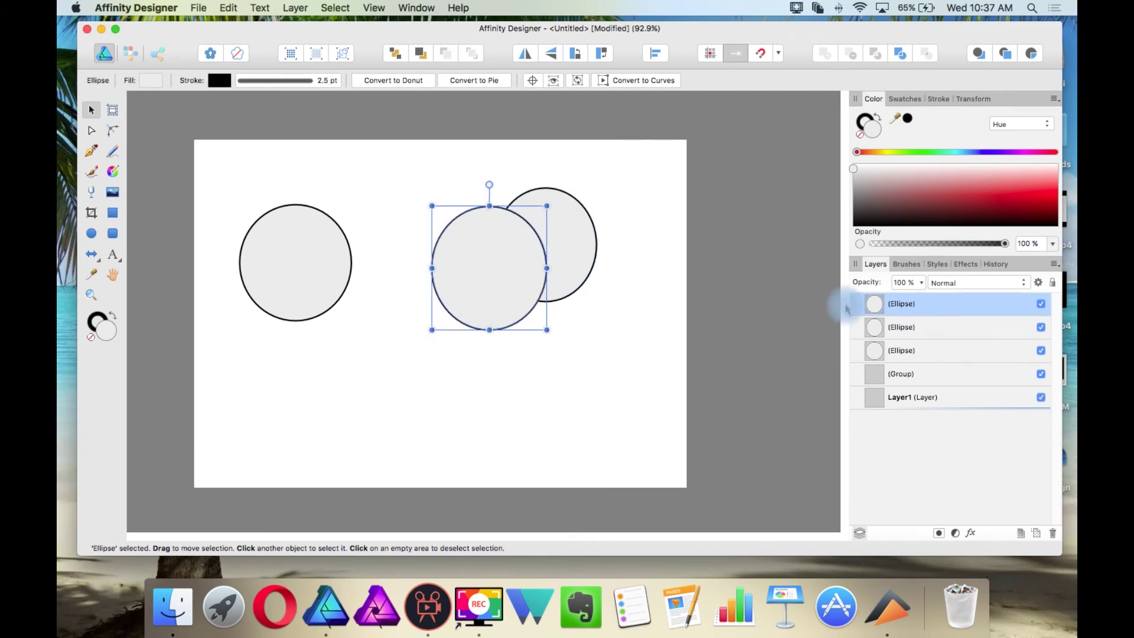
pyautogui.moveTo(876, 303); pyautogui.dragTo(898, 330)
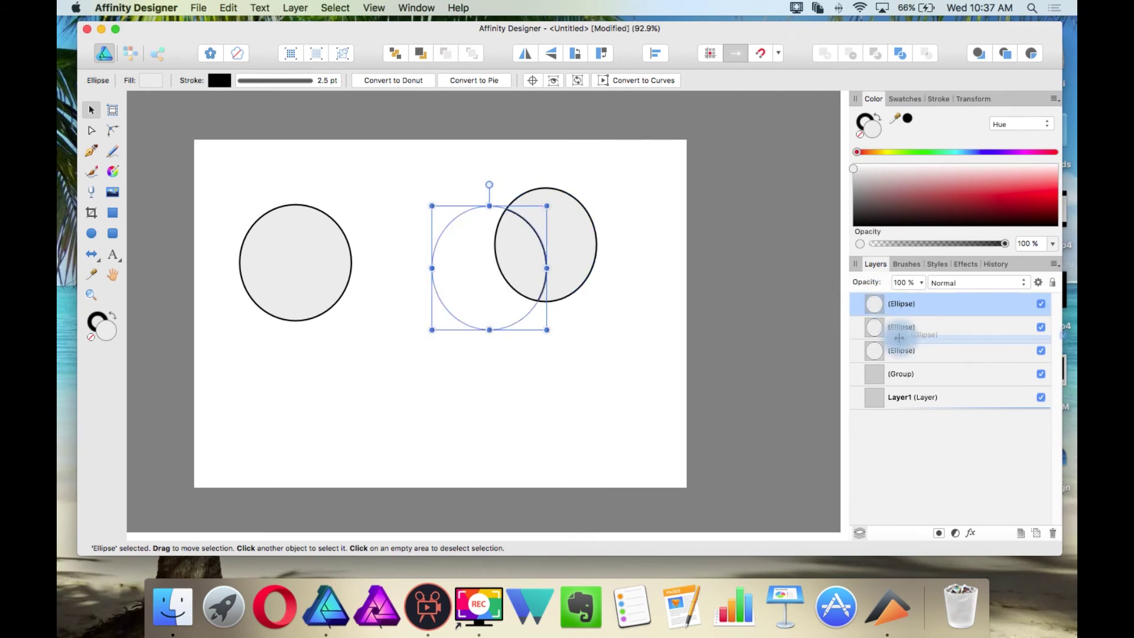
pyautogui.click(646, 322)
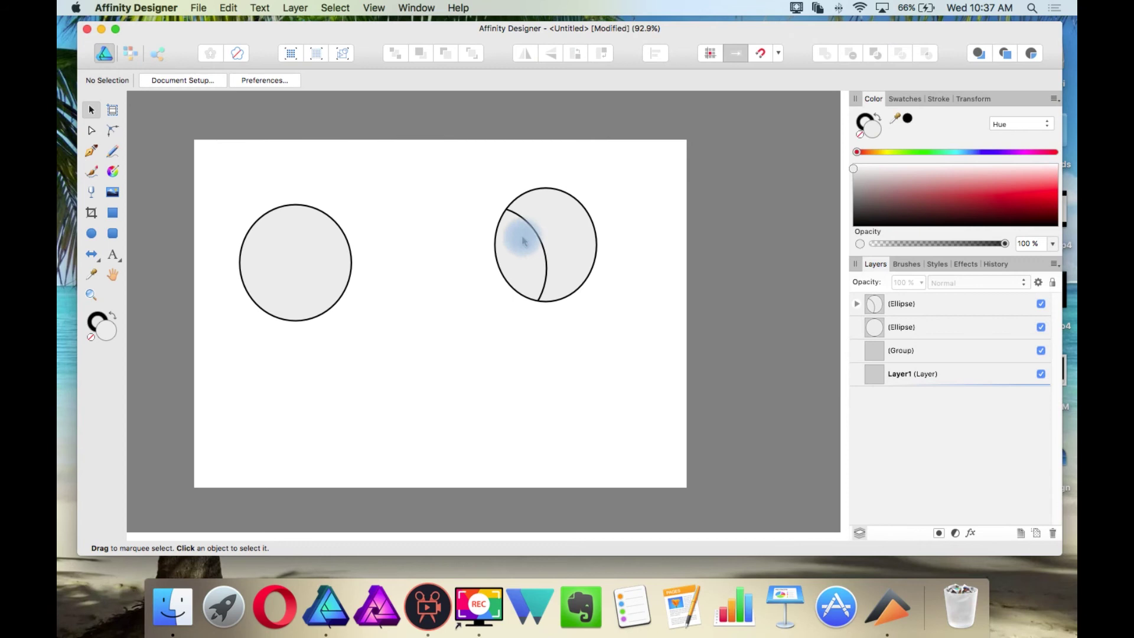
pyautogui.click(536, 254)
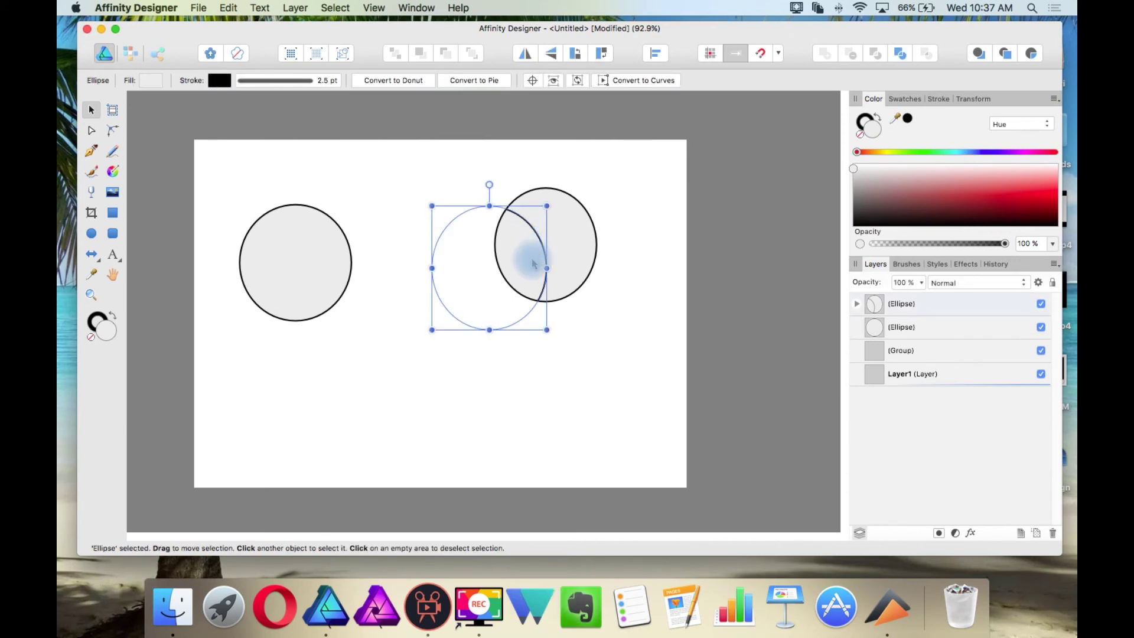
pyautogui.moveTo(534, 265); pyautogui.dragTo(549, 237)
# Drag the clipped Ellipse layer back to the top level and move two circles down-left.
pyautogui.click(857, 303)
pyautogui.moveTo(884, 327); pyautogui.dragTo(860, 304)
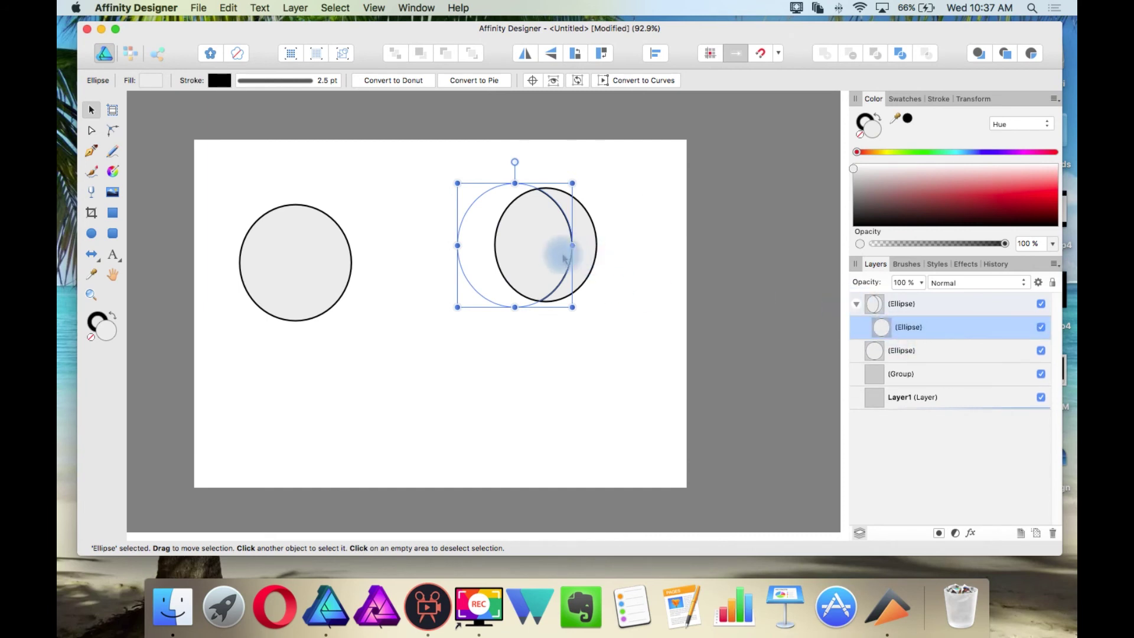
pyautogui.click(881, 327)
pyautogui.moveTo(889, 322); pyautogui.dragTo(860, 295)
pyautogui.moveTo(521, 247); pyautogui.dragTo(424, 346)
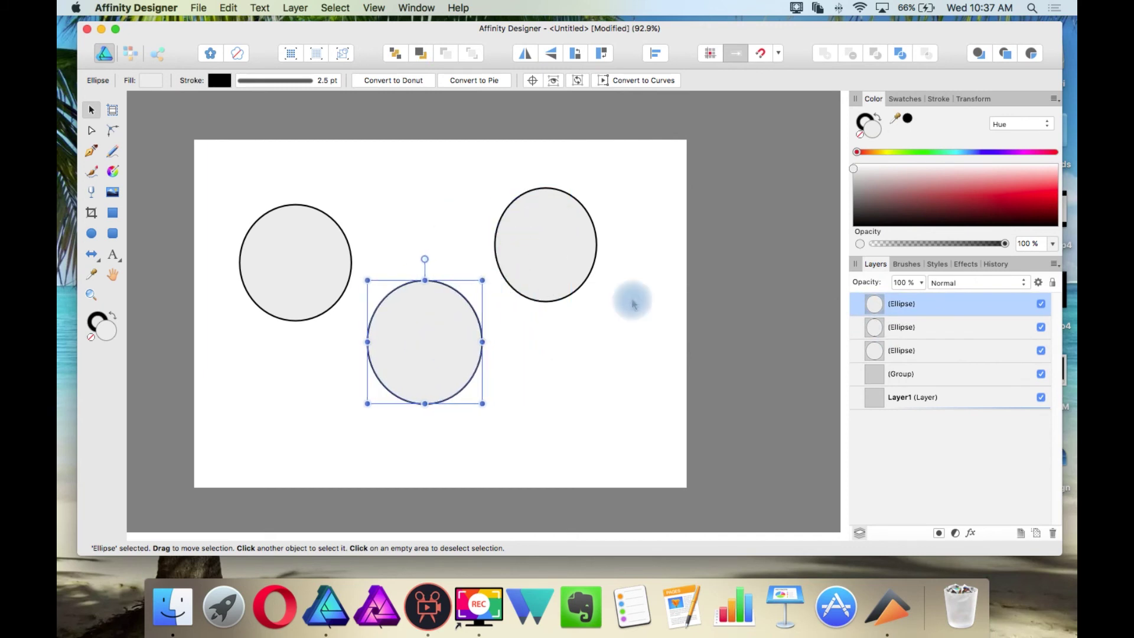
pyautogui.click(625, 289)
pyautogui.moveTo(578, 245); pyautogui.dragTo(501, 391)
# Rearrange the three circles into an overlapping stack, bringing one to the front.
pyautogui.moveTo(337, 256); pyautogui.dragTo(426, 294)
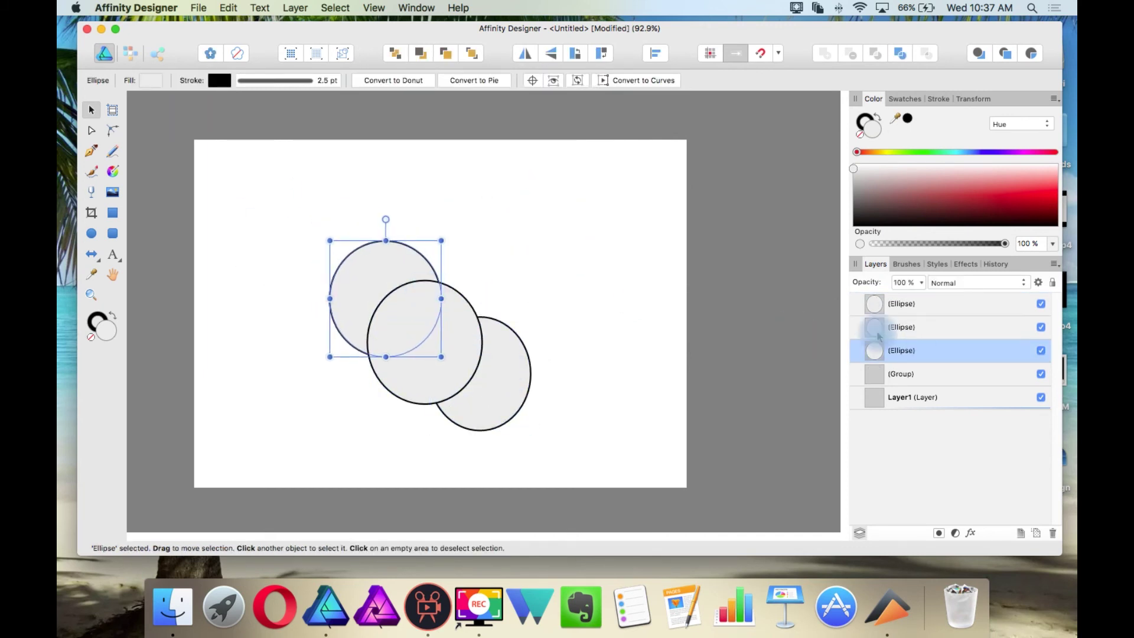
pyautogui.moveTo(885, 348); pyautogui.dragTo(886, 302)
pyautogui.moveTo(422, 292); pyautogui.dragTo(466, 342)
pyautogui.moveTo(511, 373); pyautogui.dragTo(460, 348)
pyautogui.click(588, 309)
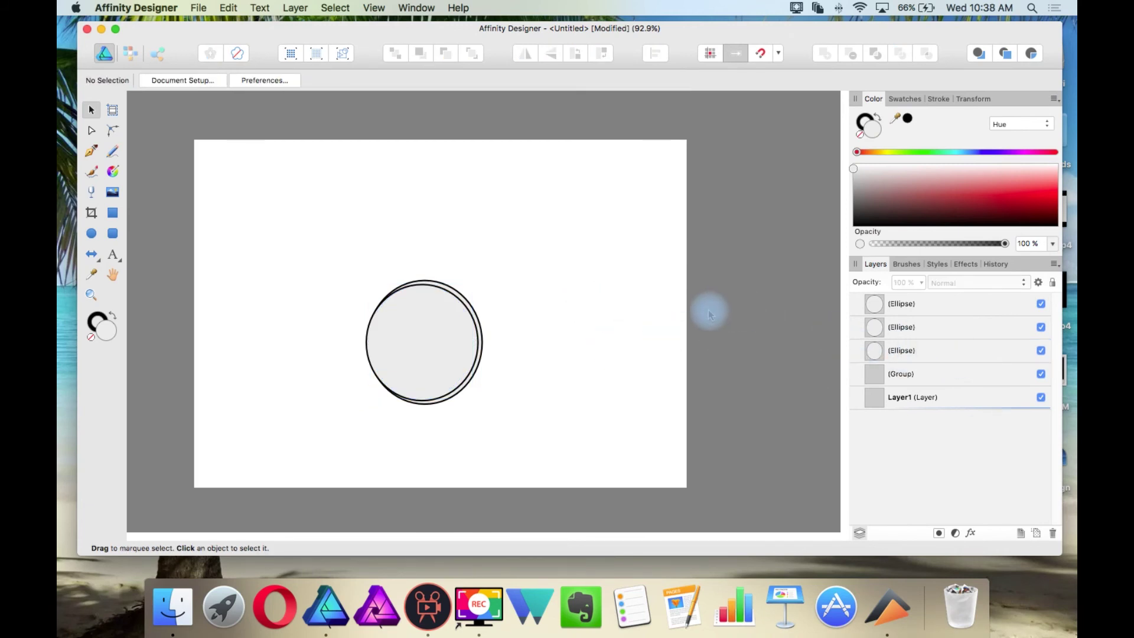
# Click through the stacked circles to the third one and move it up and right.
pyautogui.click(438, 341)
pyautogui.keyDown('alt'); pyautogui.click(439, 342); pyautogui.keyUp('alt')
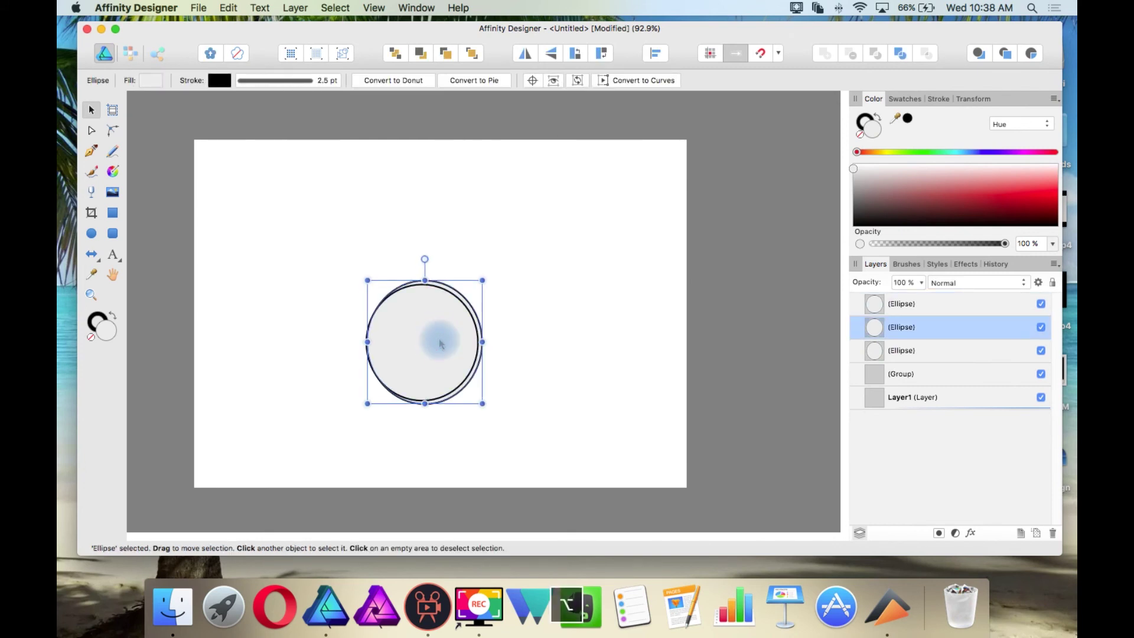
pyautogui.keyDown('alt'); pyautogui.click(440, 341); pyautogui.keyUp('alt')
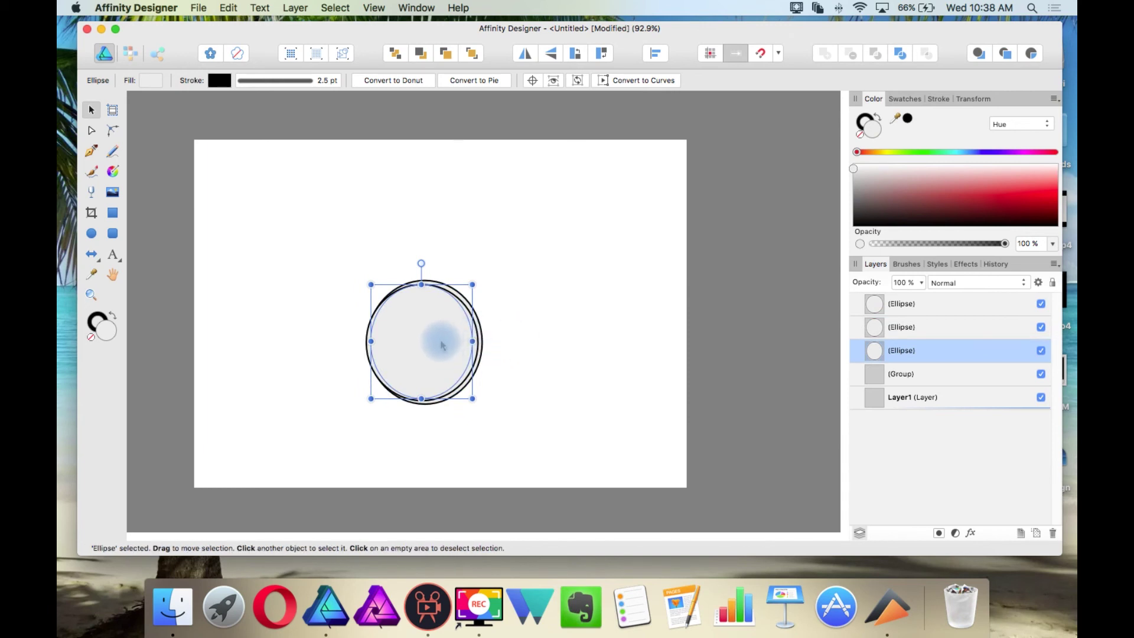
pyautogui.moveTo(442, 345); pyautogui.dragTo(572, 268)
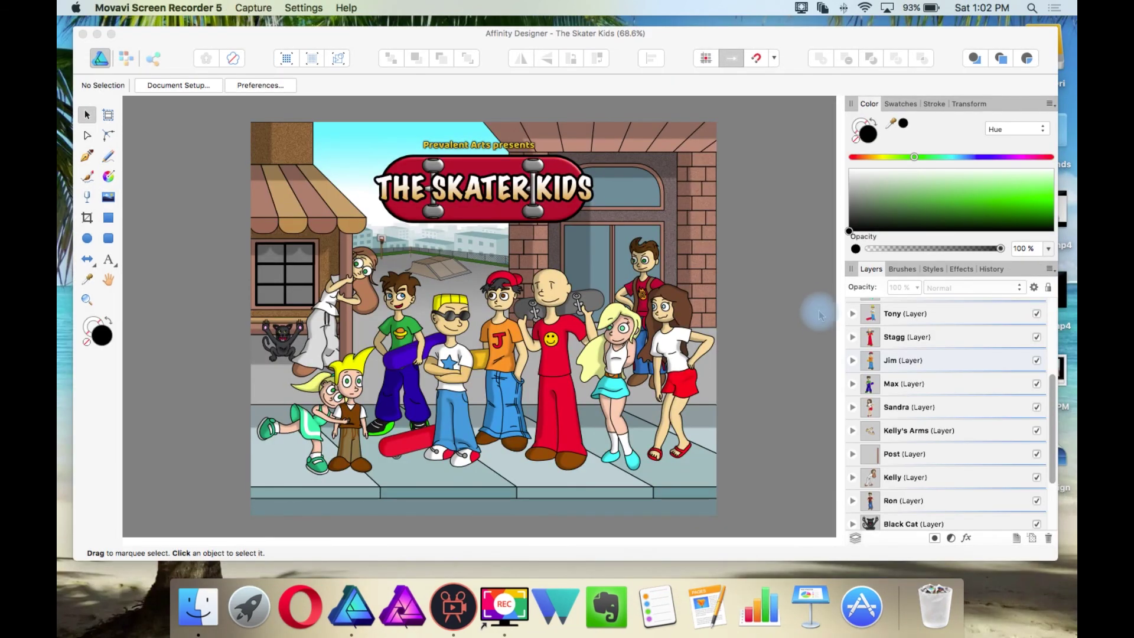
# Select a line-art curve on Jim's shirt, then collapse the Line Art and Jim layers.
pyautogui.click(506, 325)
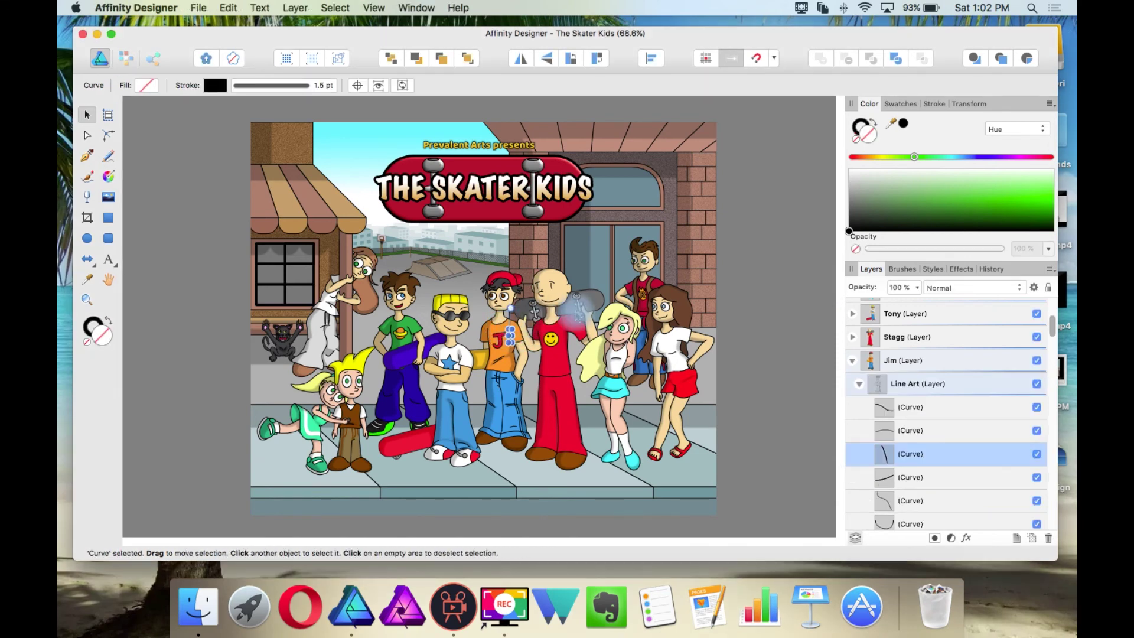
pyautogui.scroll(-3, 938, 412)
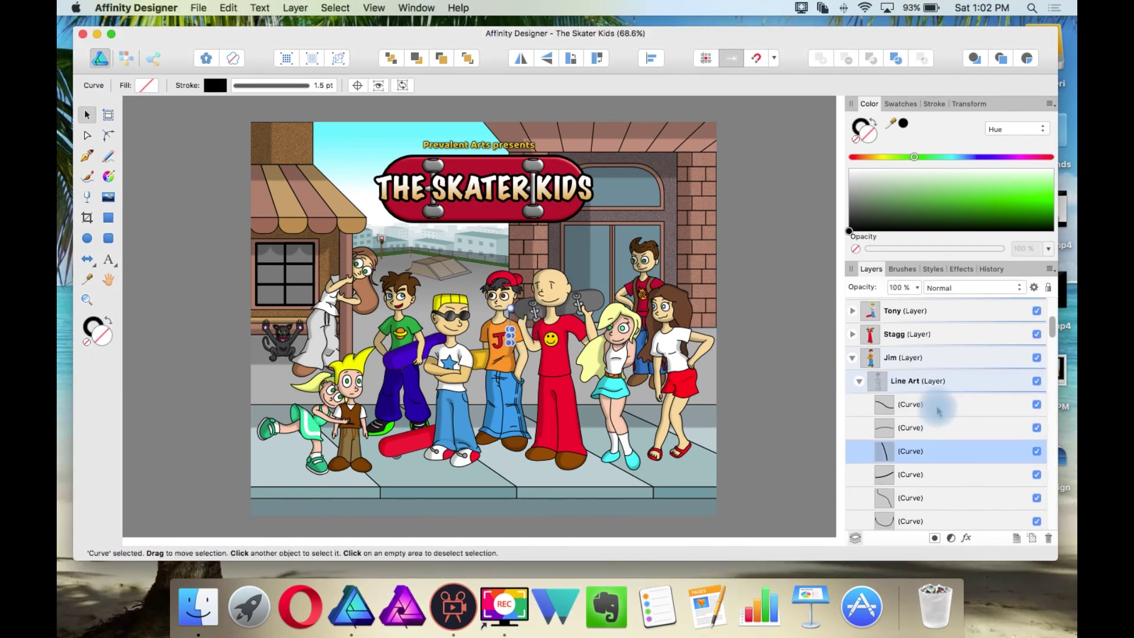
pyautogui.scroll(3, 938, 412)
pyautogui.scroll(-1, 939, 412)
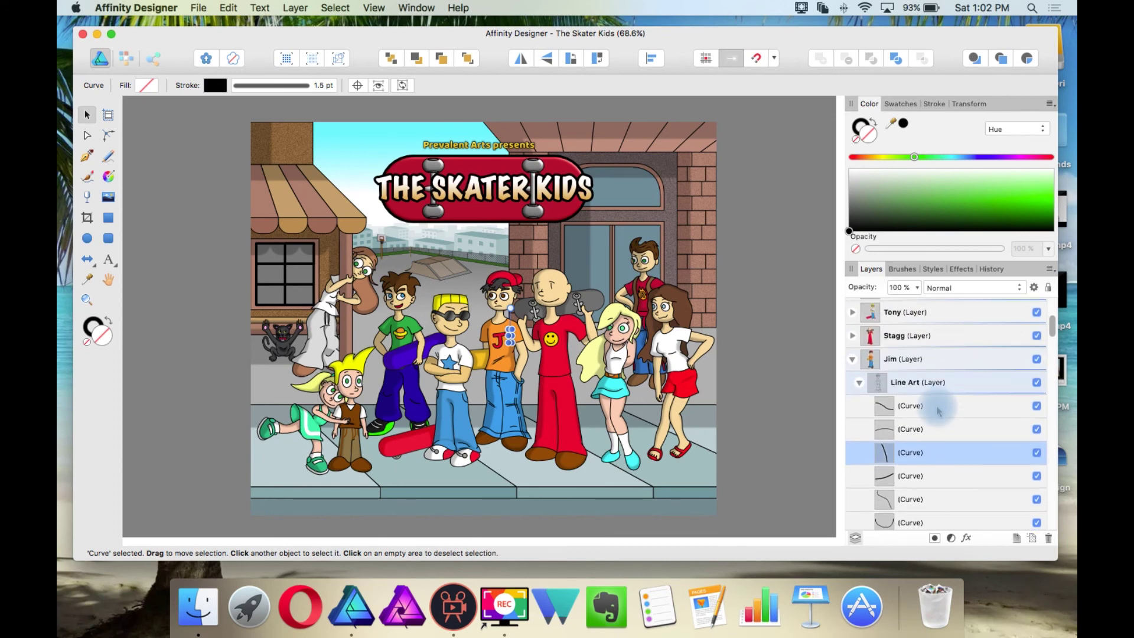
pyautogui.click(860, 383)
pyautogui.click(854, 360)
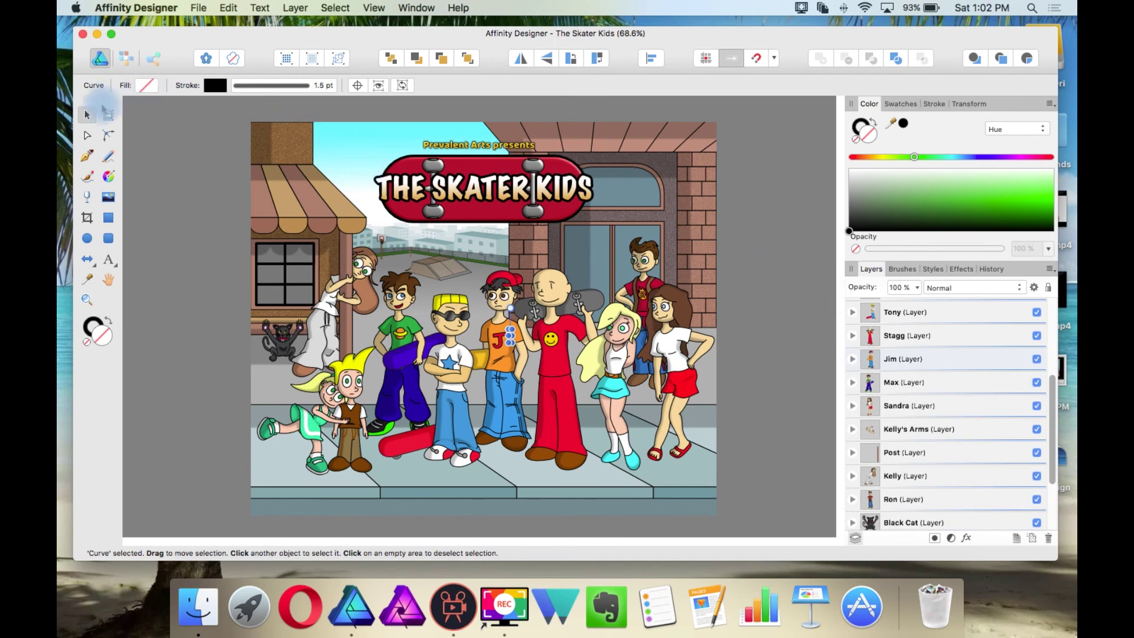
pyautogui.click(179, 139)
# Turn off 'Auto-scroll to show selection in Layers panel' under Preferences > User Interface.
pyautogui.click(277, 86)
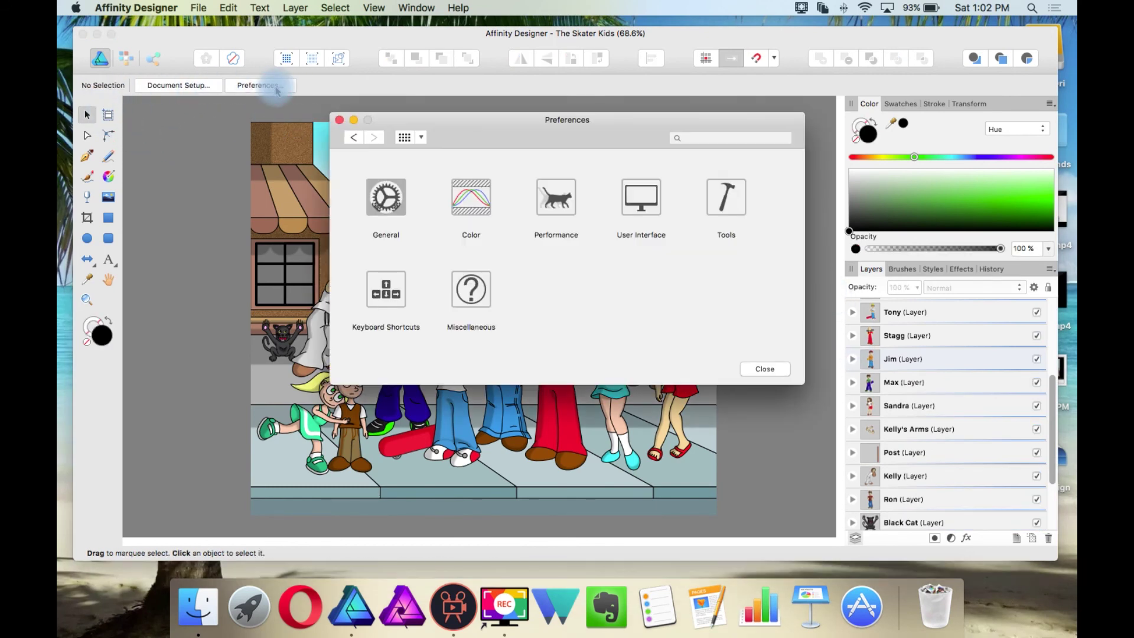
pyautogui.click(637, 203)
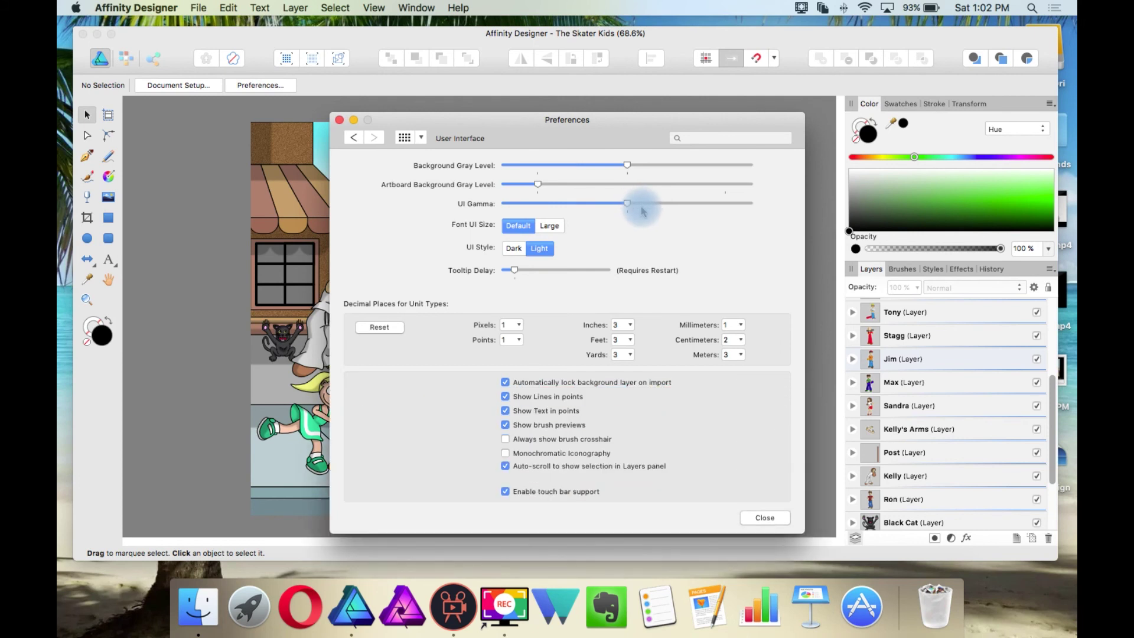
pyautogui.click(514, 480)
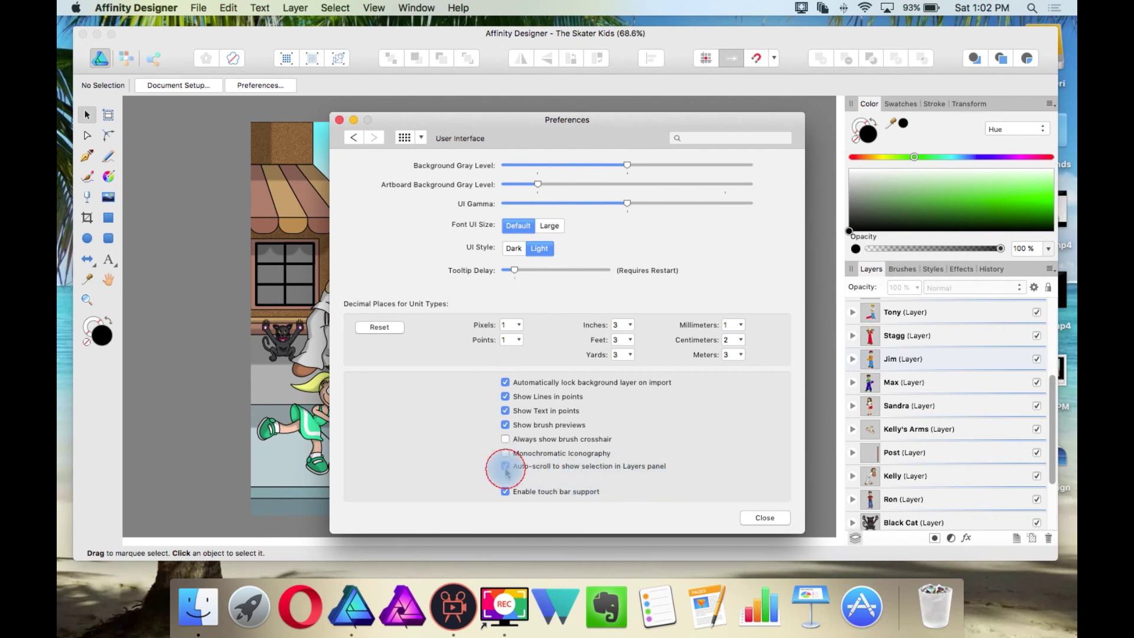
pyautogui.click(657, 416)
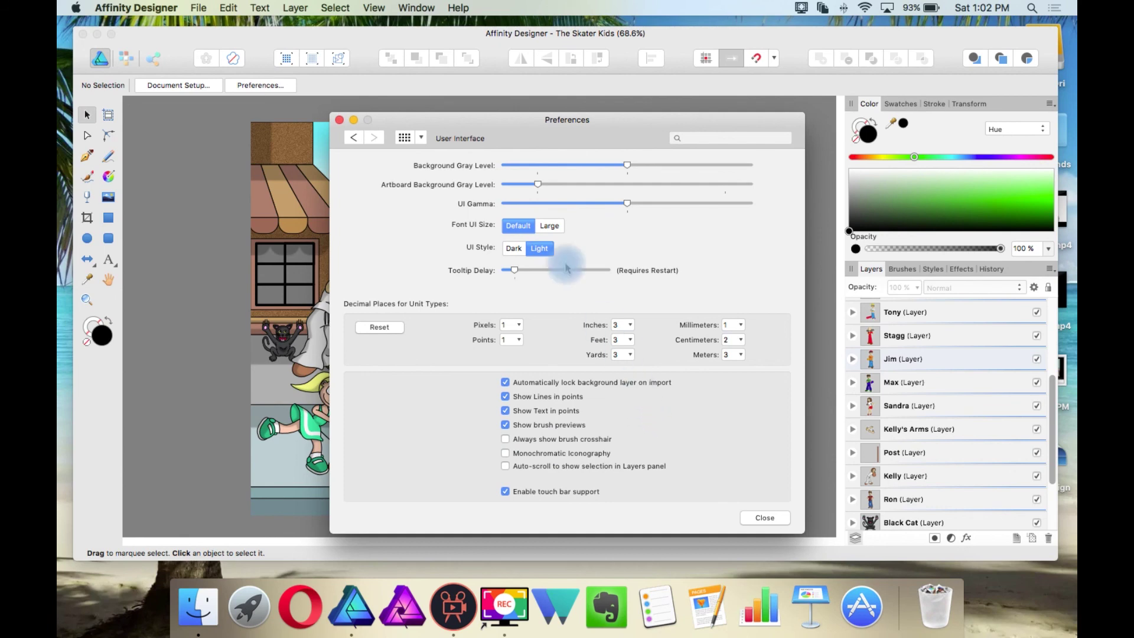
pyautogui.click(410, 140)
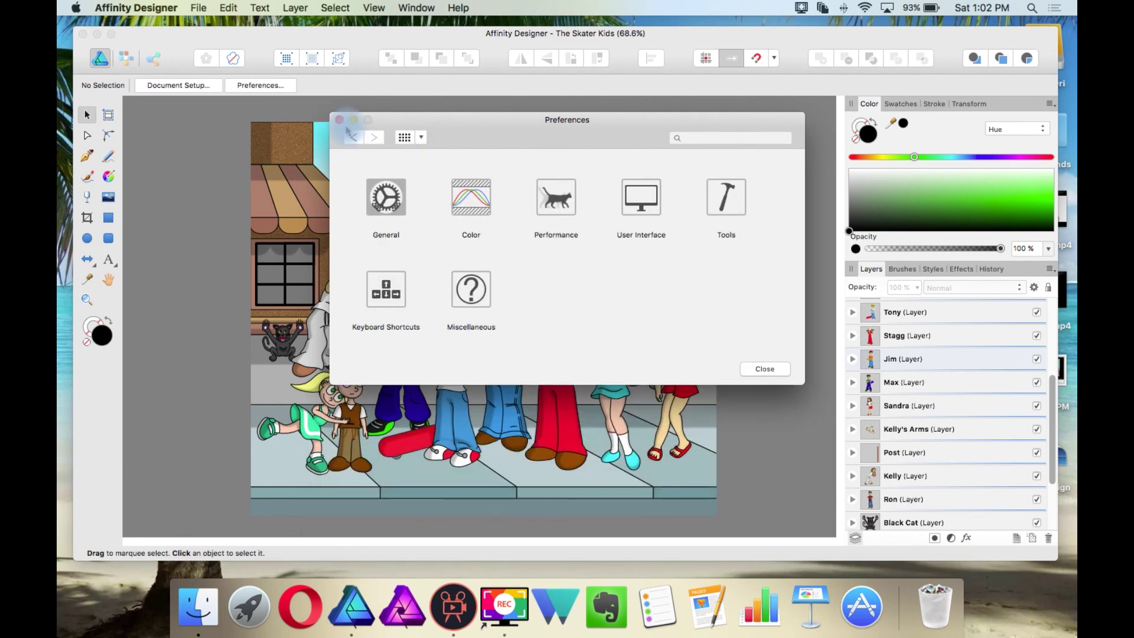
pyautogui.click(339, 120)
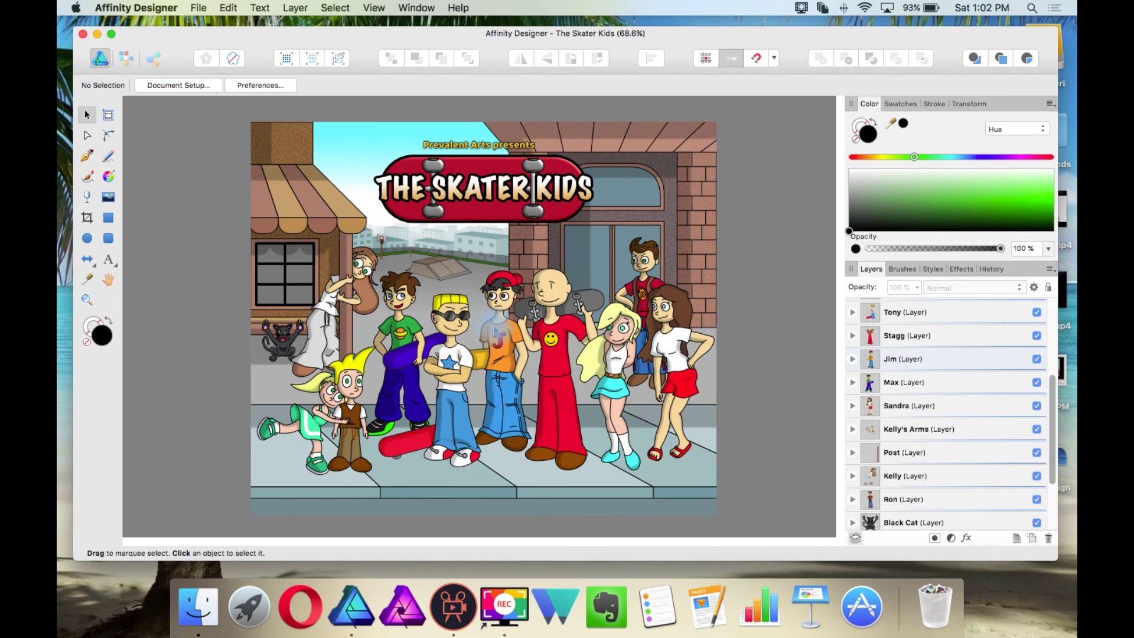
pyautogui.click(499, 319)
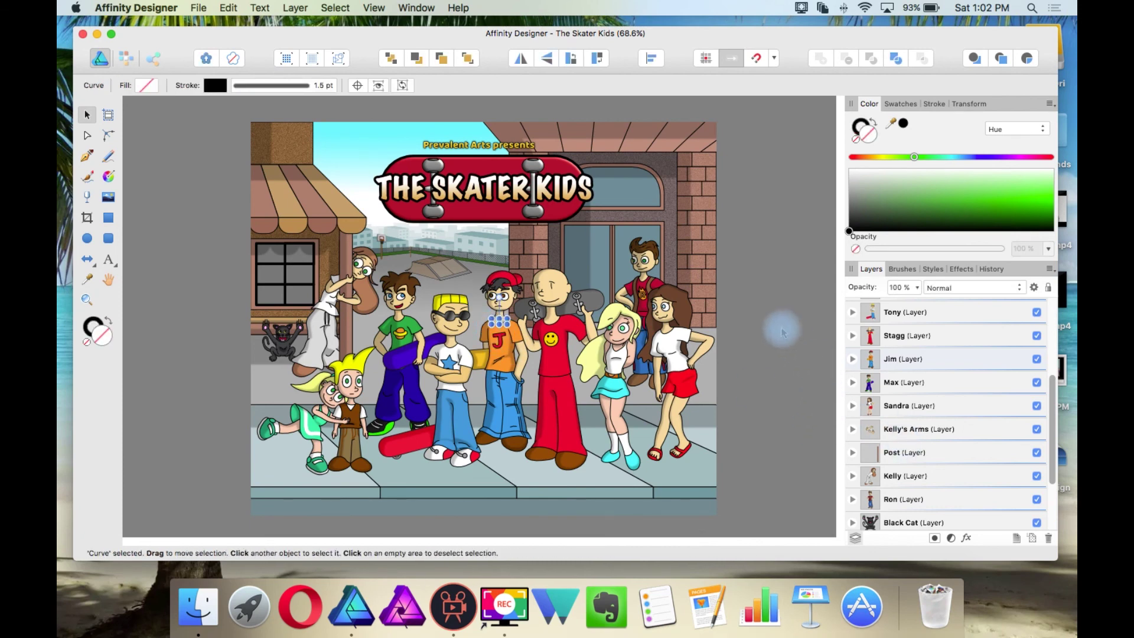
# Reselect the curve on the orange shirt and reveal it with Find in Layers Panel.
pyautogui.click(815, 341)
pyautogui.scroll(-1, 806, 338)
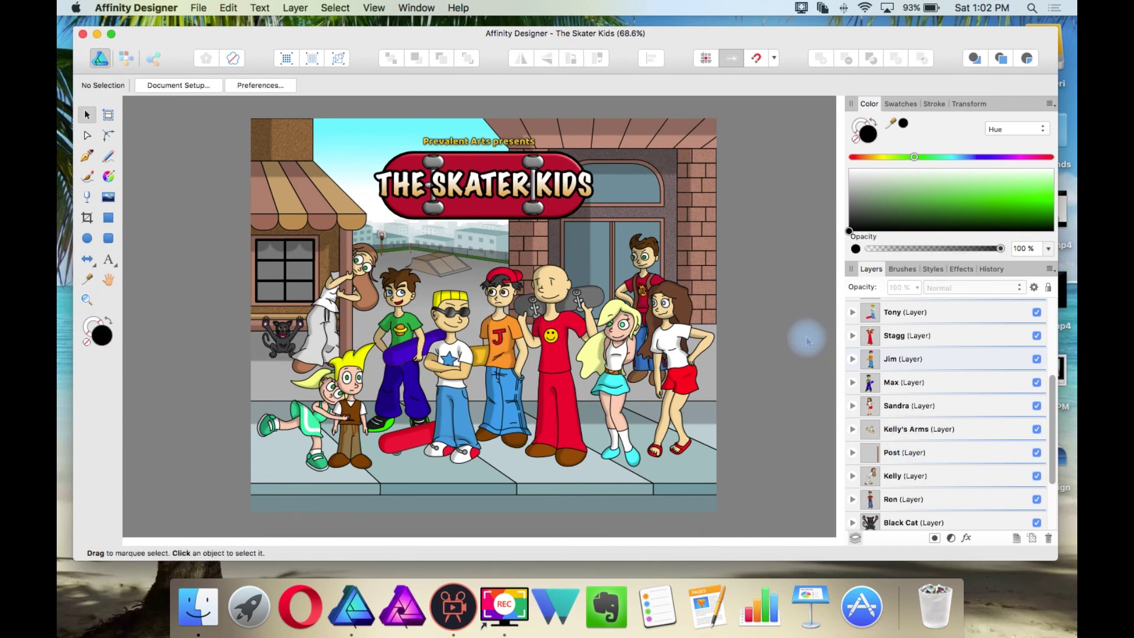
pyautogui.click(496, 329)
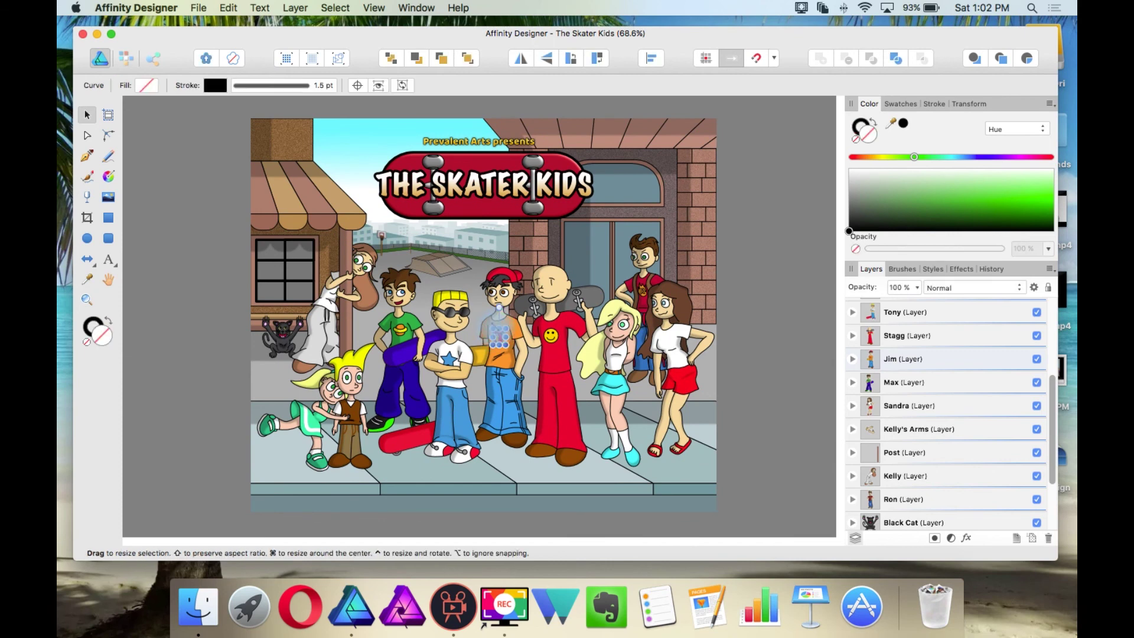
pyautogui.rightClick(500, 331)
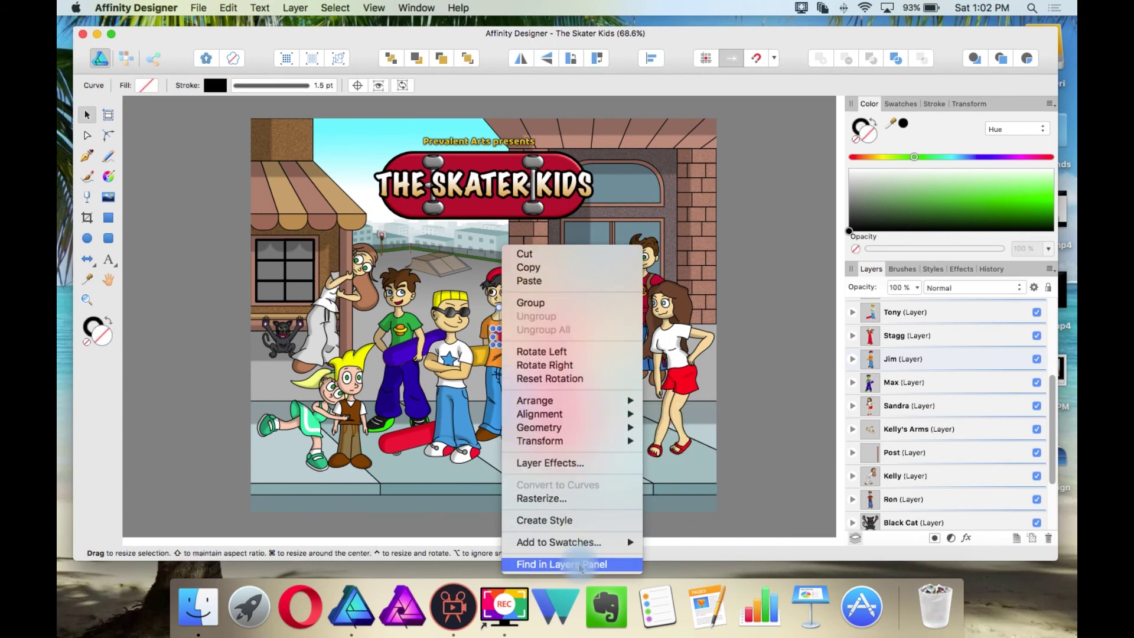
pyautogui.click(579, 564)
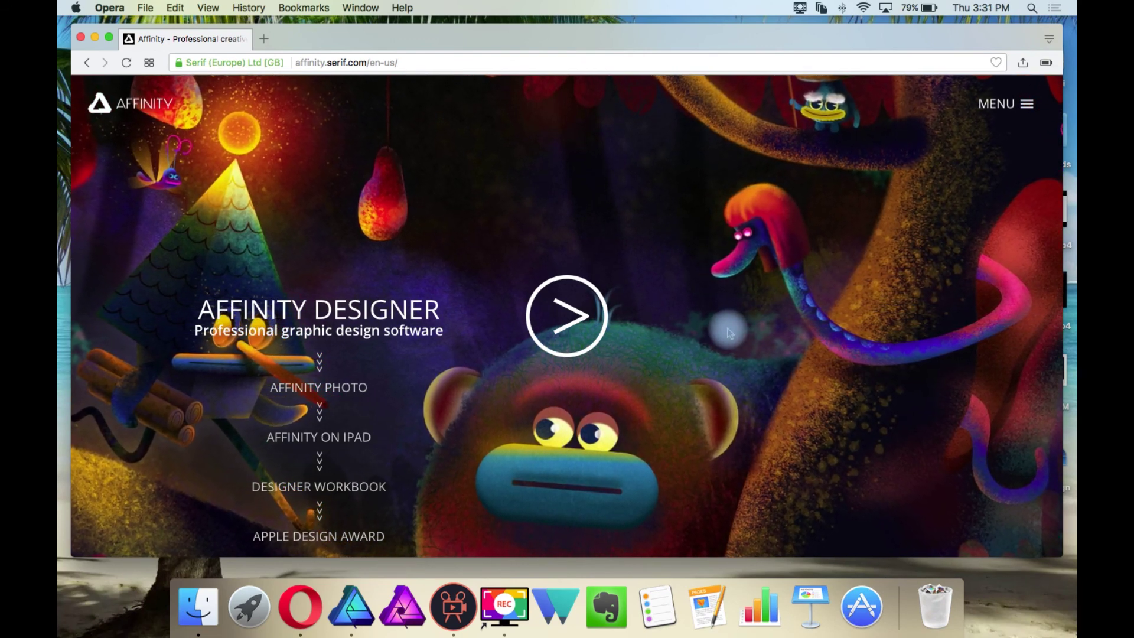
# Scroll through the hero slides on the affinity.serif.com home page.
pyautogui.scroll(-1, 729, 332)
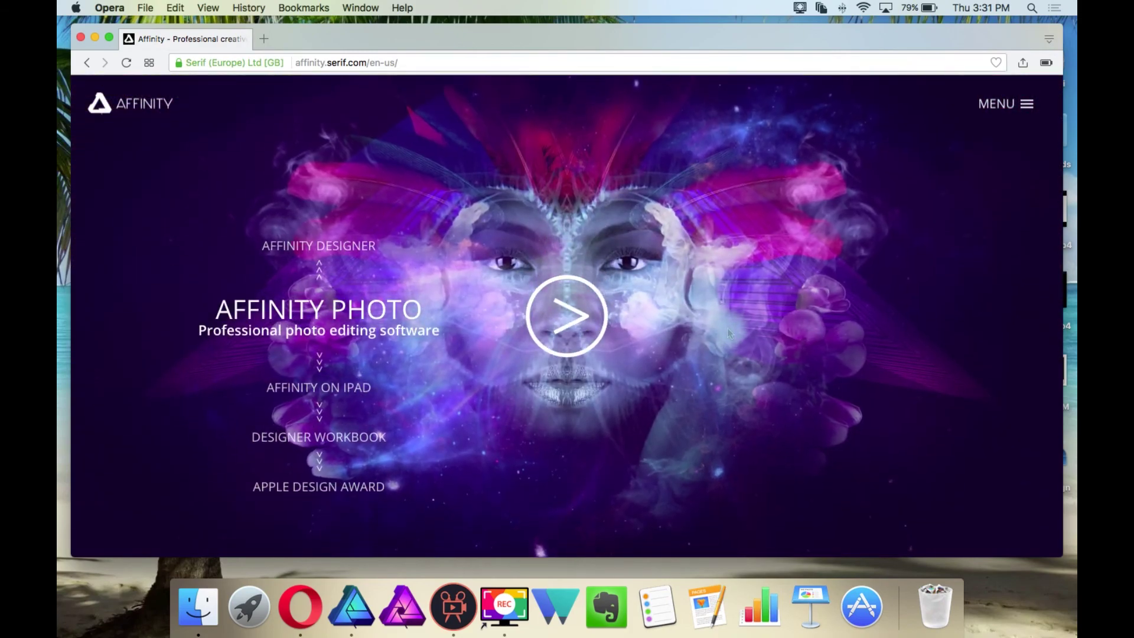
pyautogui.scroll(-1, 727, 328)
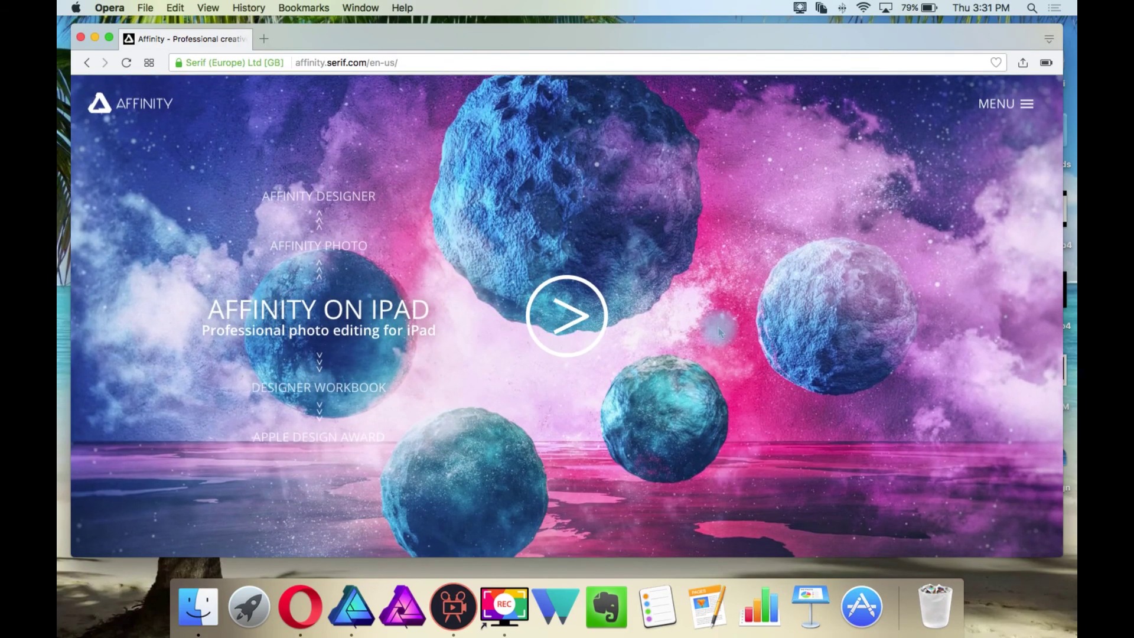
pyautogui.scroll(-1, 715, 333)
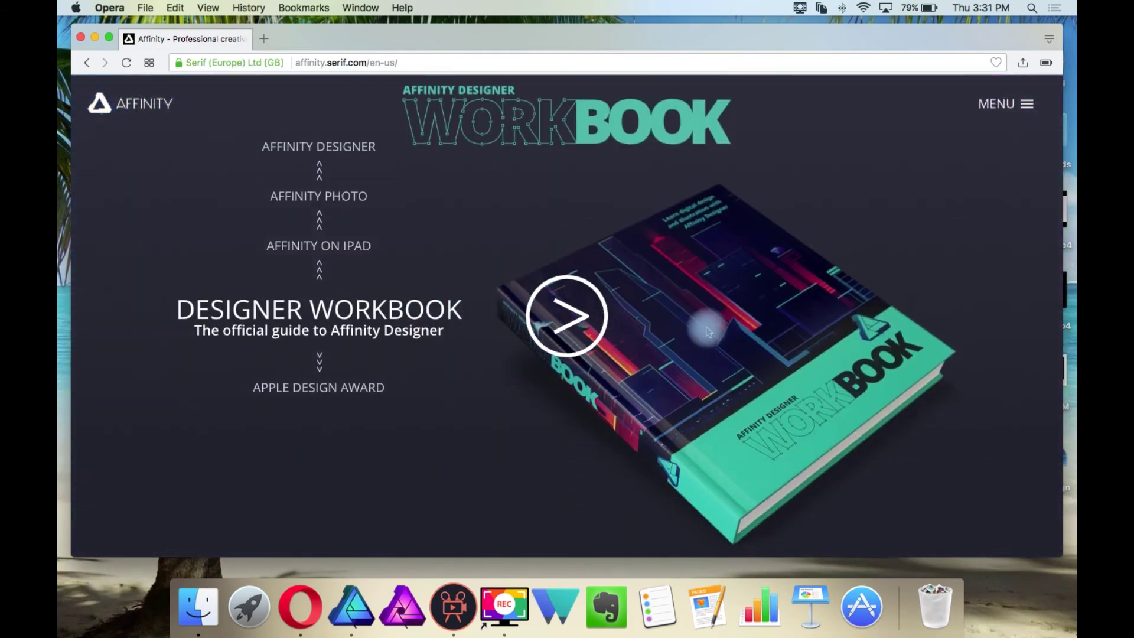
pyautogui.scroll(-1, 706, 332)
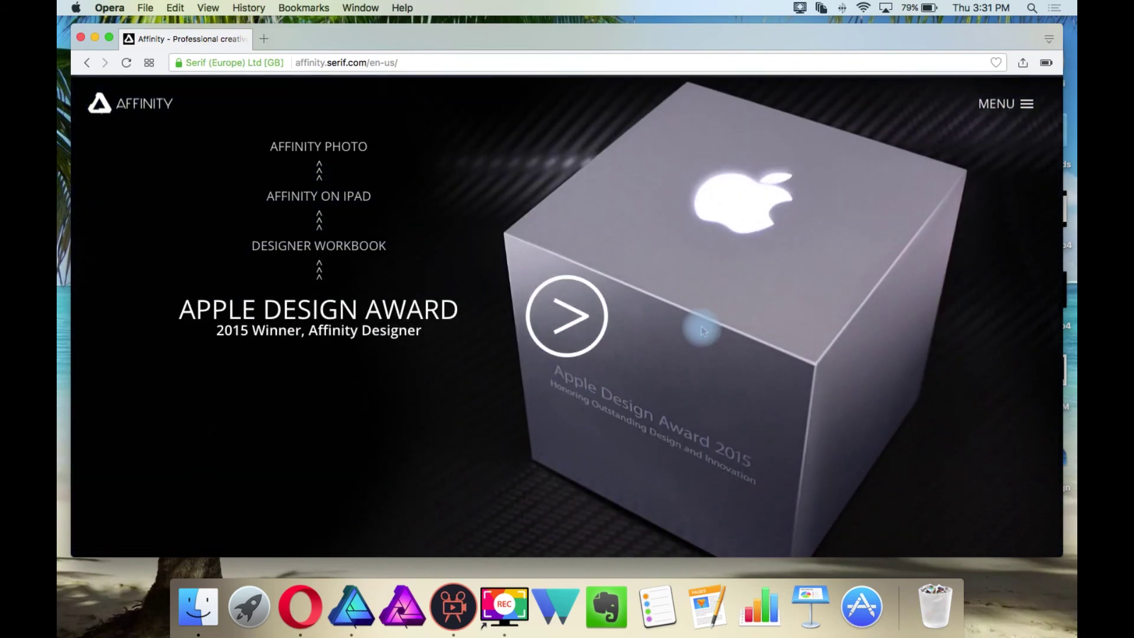
pyautogui.scroll(1, 703, 331)
pyautogui.scroll(1, 702, 329)
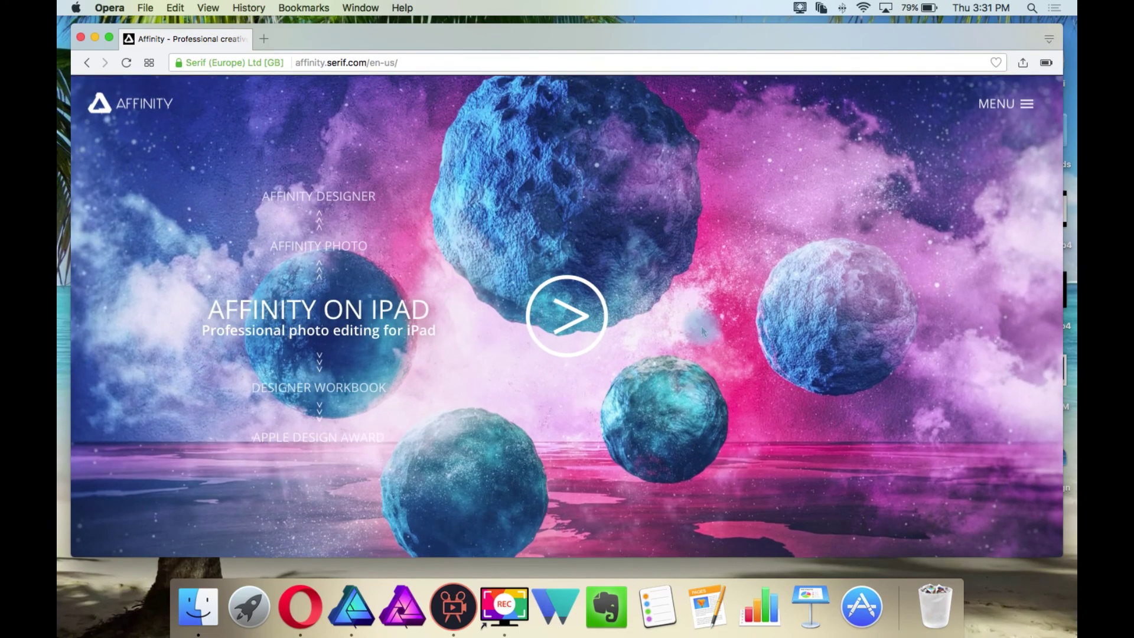
pyautogui.scroll(1, 701, 330)
pyautogui.scroll(1, 701, 326)
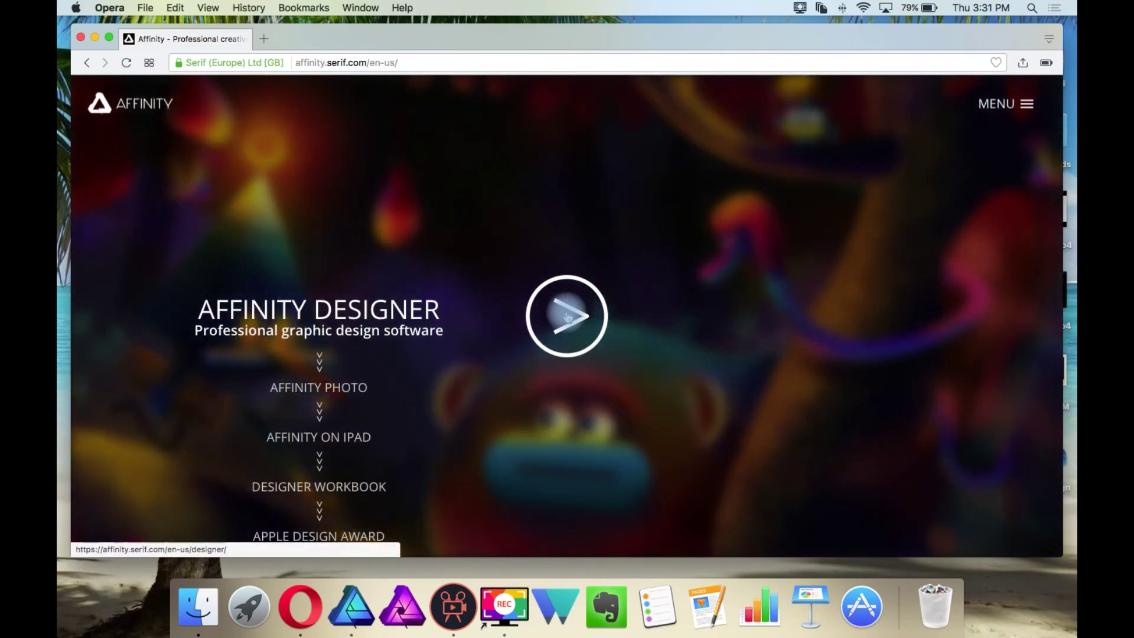
# Open the Affinity Designer product page and scroll down to its screenshot showcase.
pyautogui.click(568, 318)
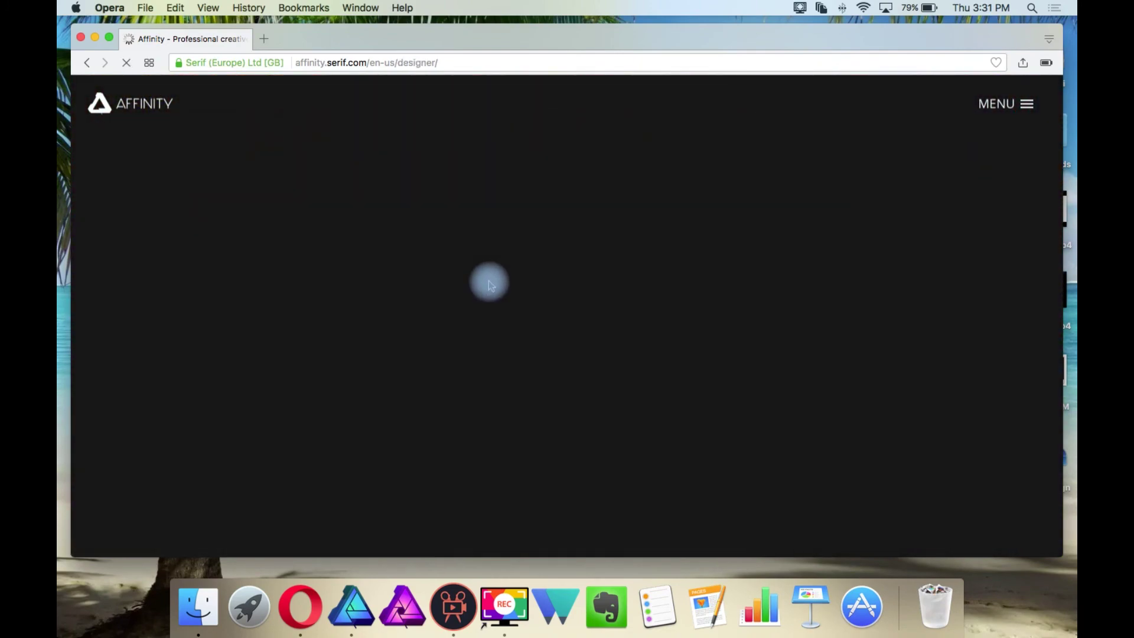
pyautogui.scroll(-10, 460, 275)
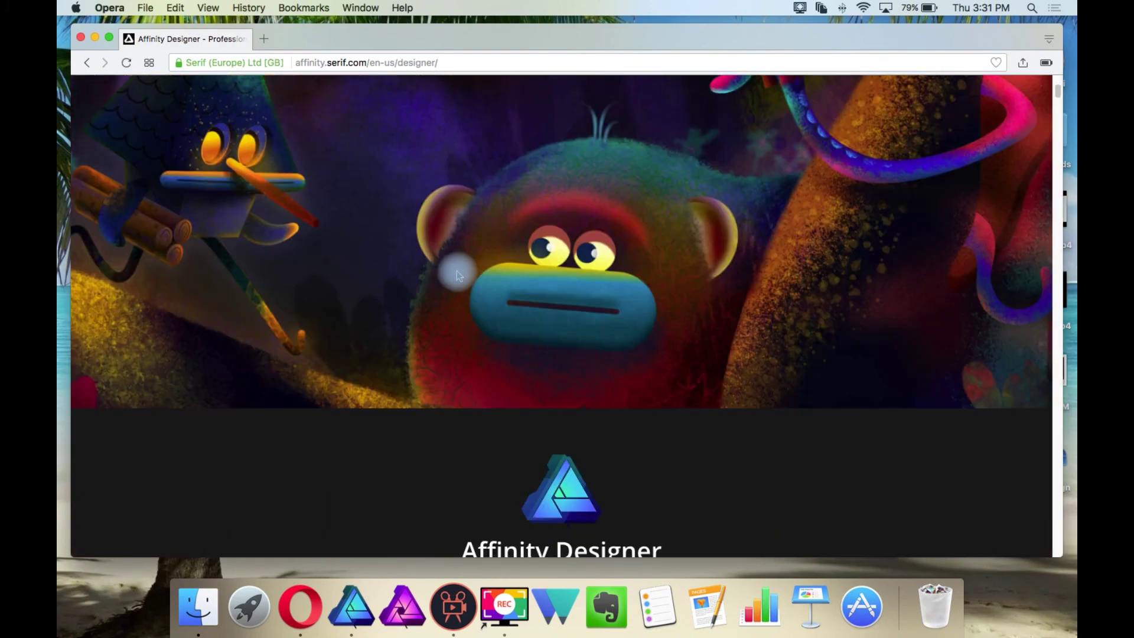
pyautogui.scroll(-10, 456, 272)
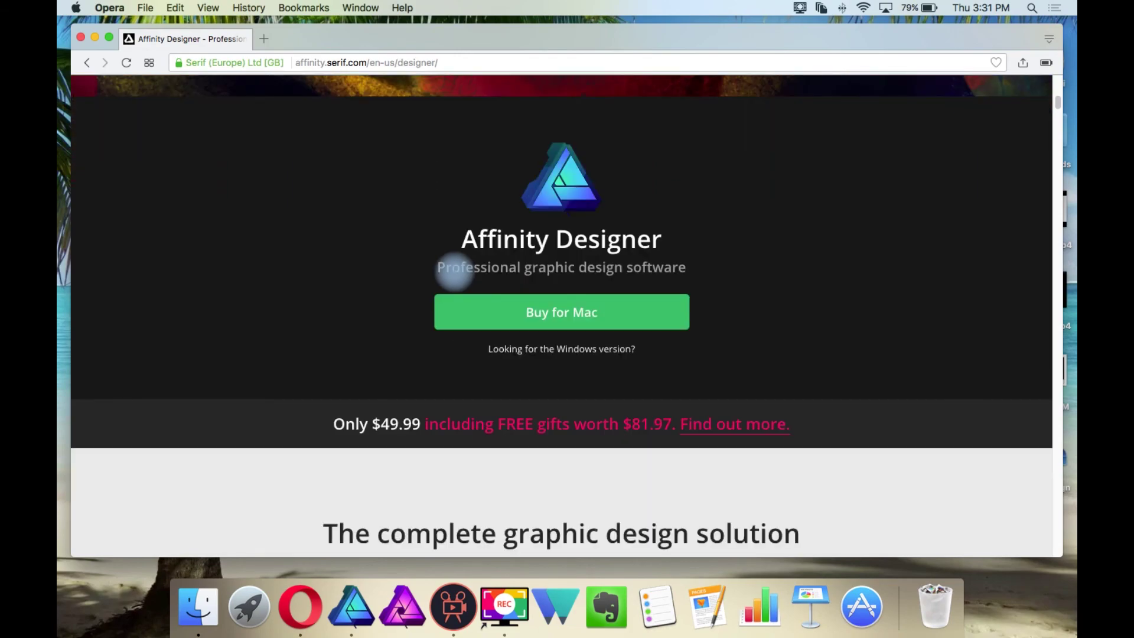
pyautogui.scroll(-8, 449, 275)
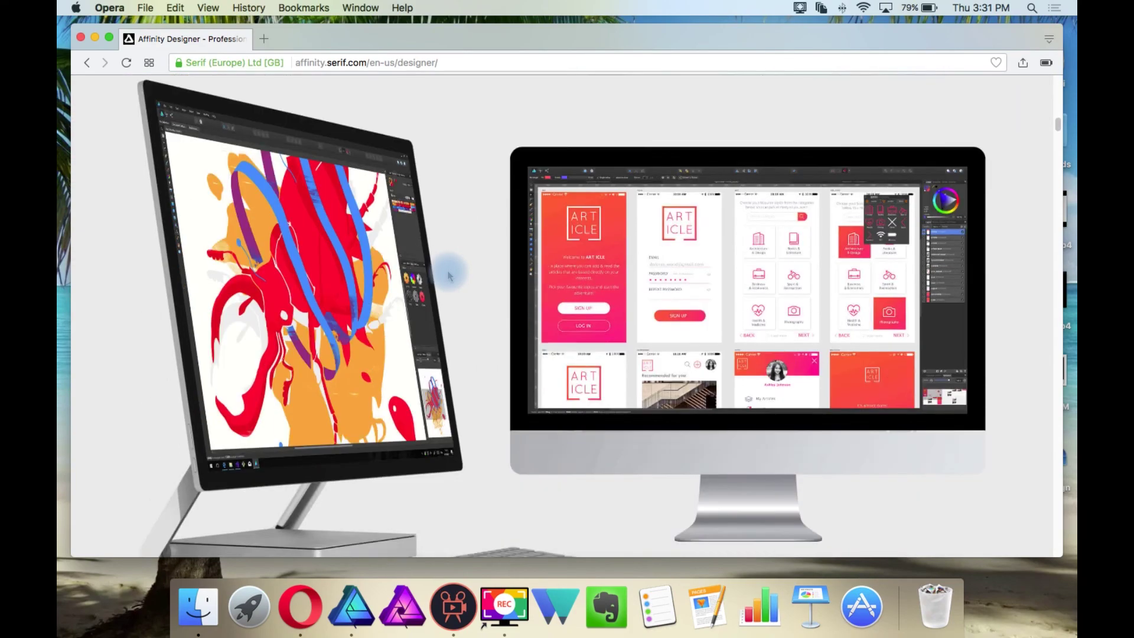